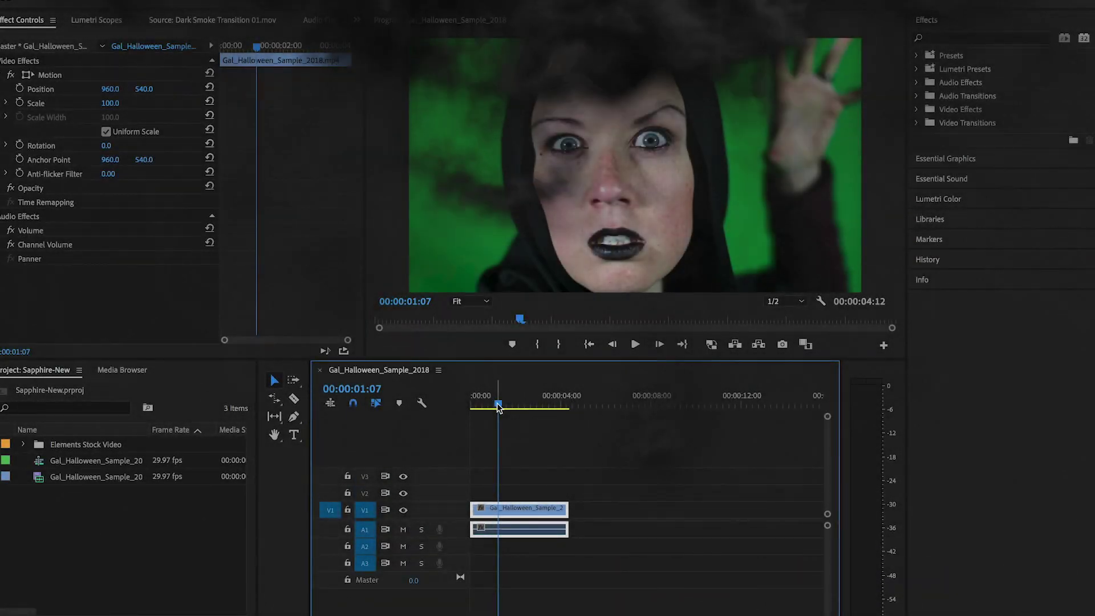
Step: Play the Gal_Halloween_Sample_2018 sequence from its beginning to review the green-screen footage
{"action": "left_click_drag", "start_coordinate": [497, 405], "coordinate": [460, 404]}
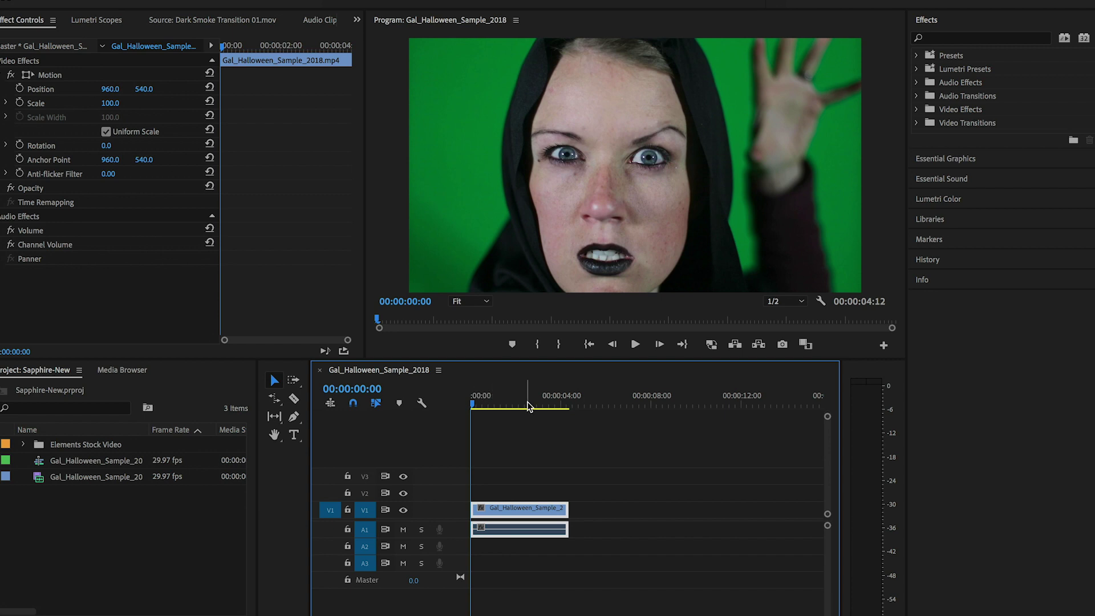
{"action": "key", "text": "space"}
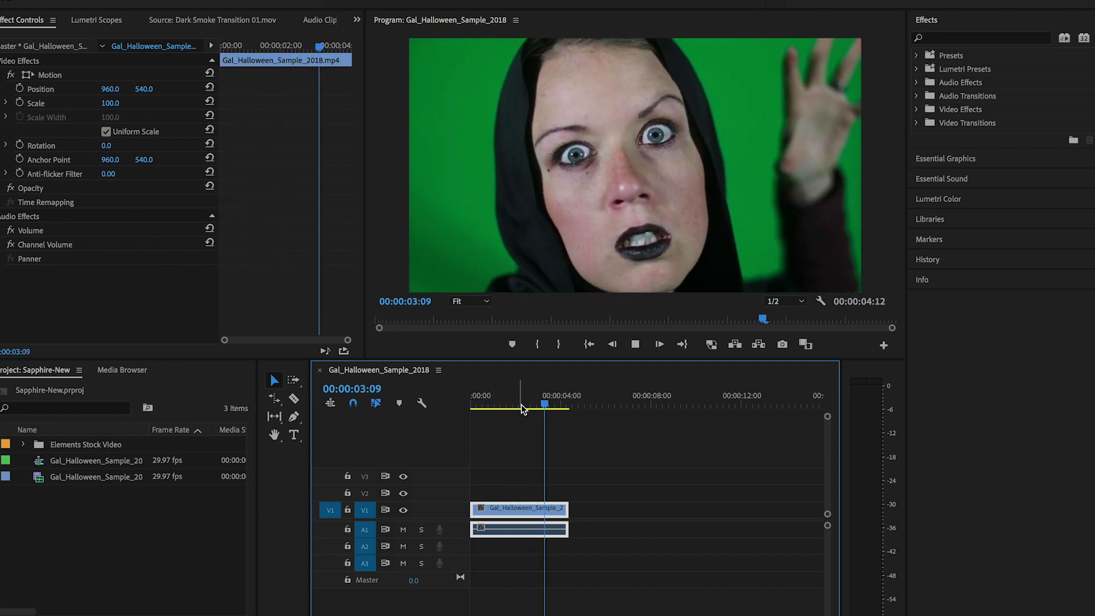
{"action": "key", "text": "space"}
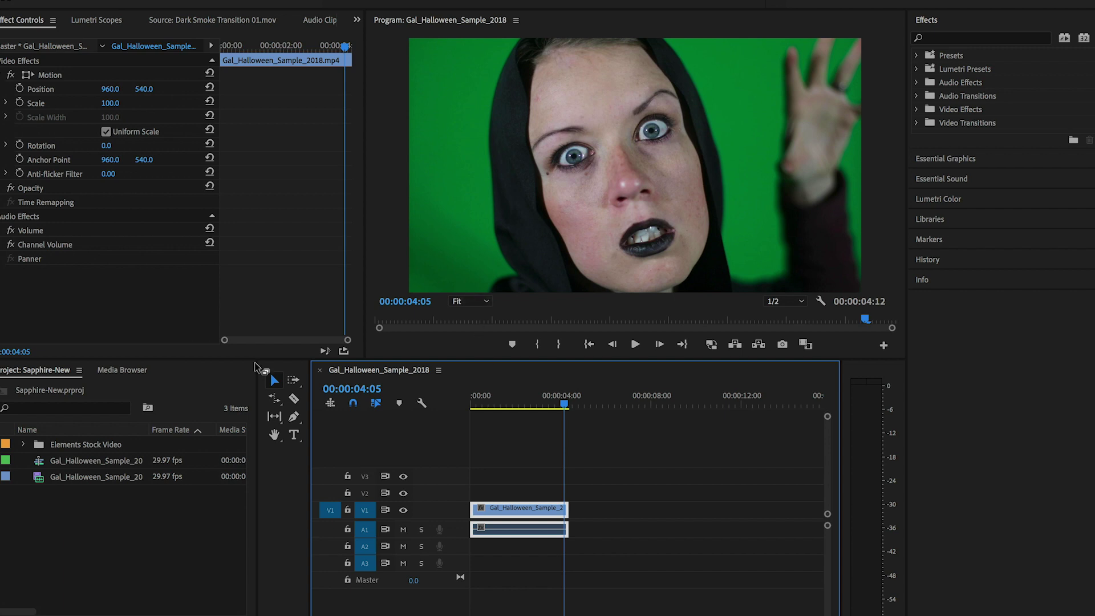
Step: Preview the Halloween Night and Dark Smoke Transition 01 clips from the Elements Stock Video bin, leaving the bin collapsed
{"action": "left_click", "coordinate": [22, 445]}
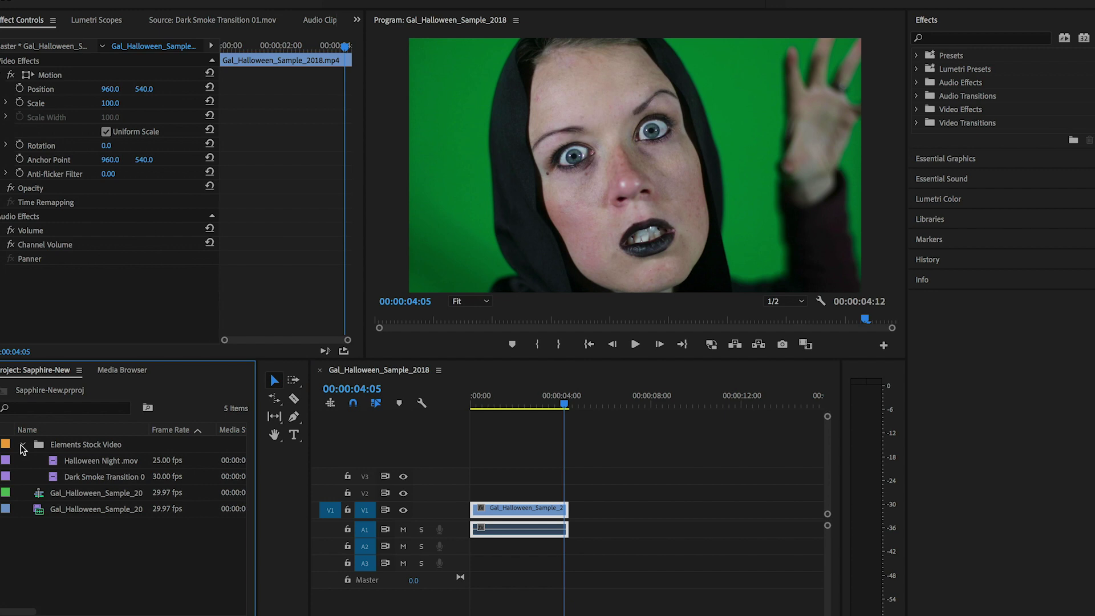
{"action": "double_click", "coordinate": [53, 461]}
{"action": "left_click_drag", "start_coordinate": [14, 326], "coordinate": [223, 324]}
{"action": "double_click", "coordinate": [59, 478]}
{"action": "mouse_move", "coordinate": [50, 319]}
{"action": "left_mouse_down"}
{"action": "mouse_move", "coordinate": [254, 315]}
{"action": "mouse_move", "coordinate": [22, 317]}
{"action": "mouse_move", "coordinate": [248, 316]}
{"action": "mouse_move", "coordinate": [65, 318]}
{"action": "left_mouse_up"}
{"action": "left_click", "coordinate": [23, 445]}
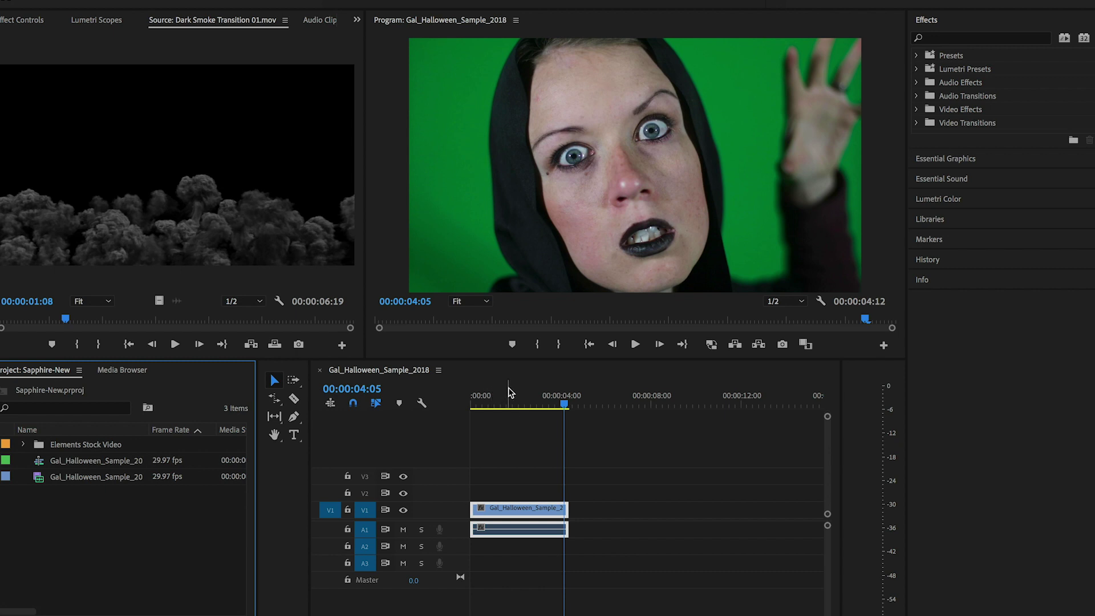
Step: Go to 00:00:02:13 and apply the S_GlowEdges effect from the Sapphire Lighting group to the video clip
{"action": "mouse_move", "coordinate": [509, 392]}
{"action": "left_mouse_down"}
{"action": "mouse_move", "coordinate": [499, 393]}
{"action": "mouse_move", "coordinate": [524, 394]}
{"action": "left_mouse_up"}
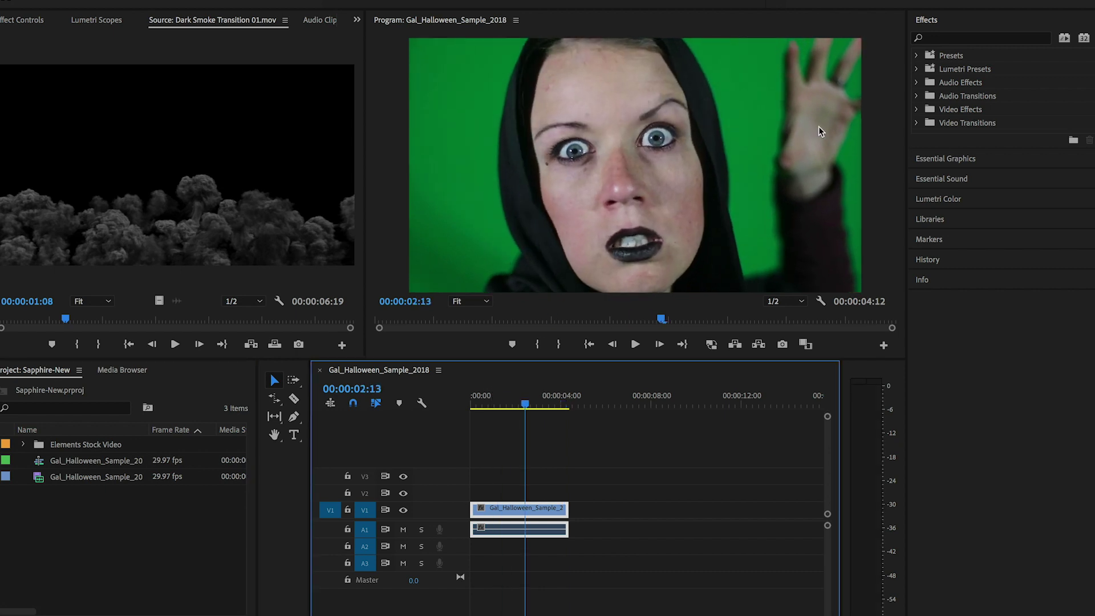
{"action": "left_click", "coordinate": [943, 39]}
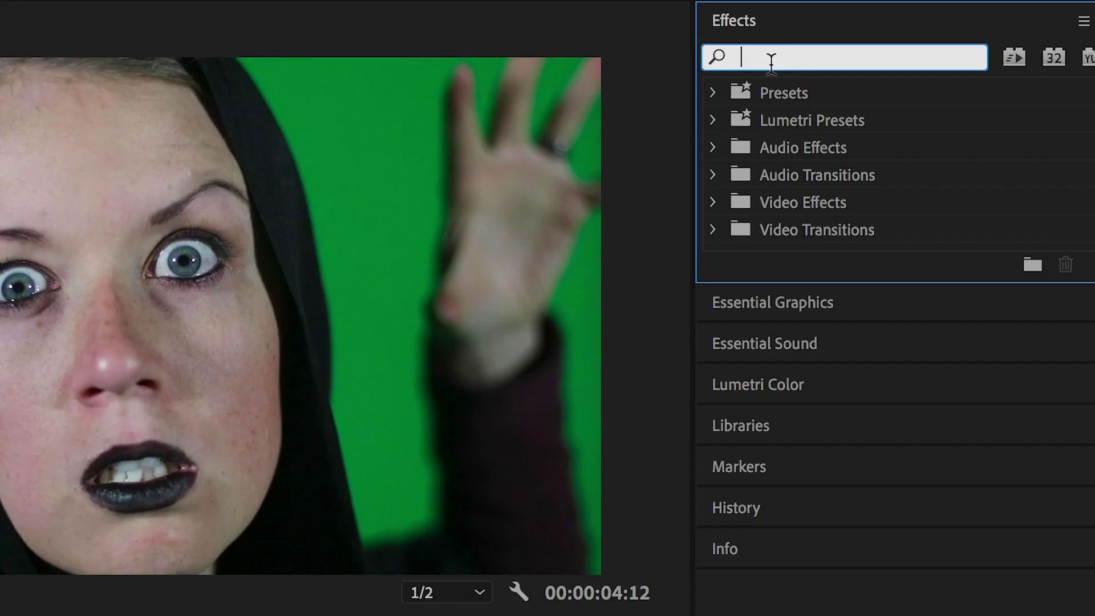
{"action": "type", "text": "sapphire"}
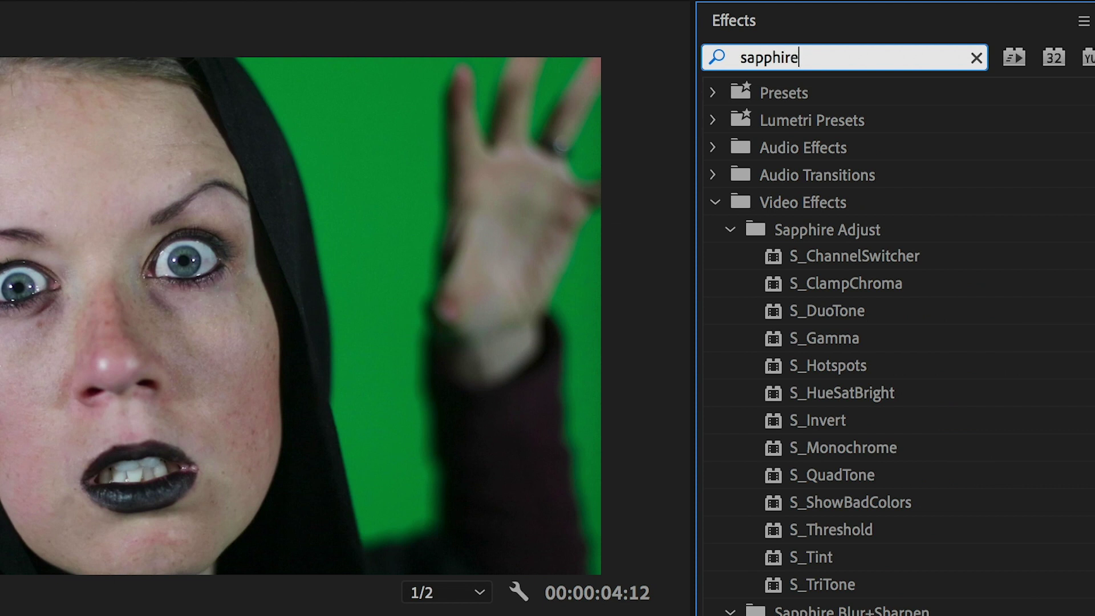
{"action": "type", "text": " lighting"}
{"action": "left_click", "coordinate": [821, 231]}
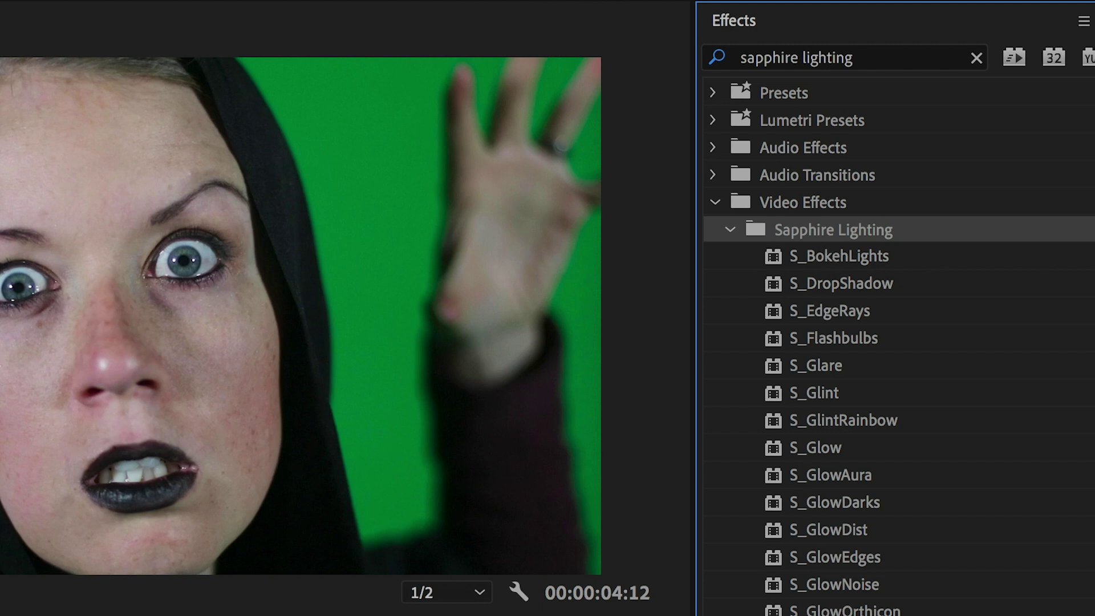
{"action": "left_click", "coordinate": [849, 555]}
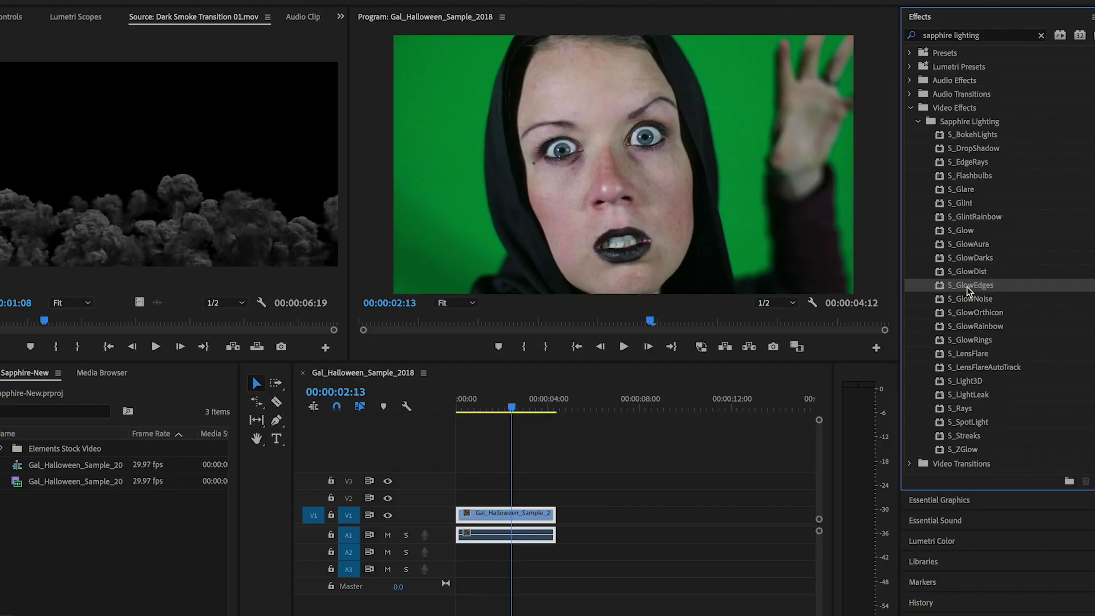
{"action": "double_click", "coordinate": [827, 563]}
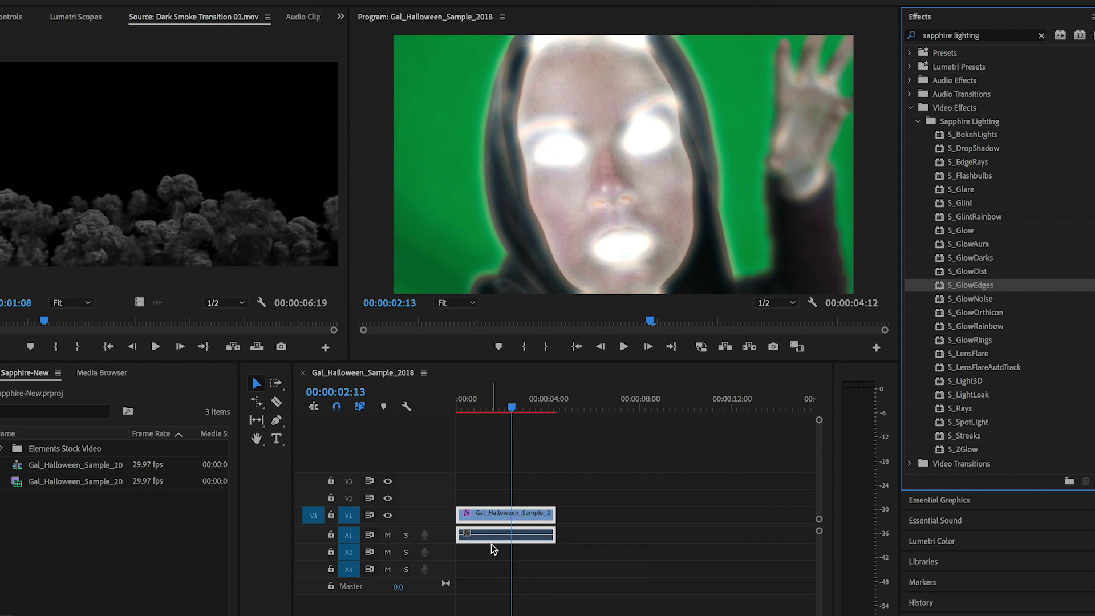
Step: Open the clip's S_GlowEdges settings and launch the Mocha mask editor for the effect
{"action": "left_click", "coordinate": [496, 528]}
{"action": "left_click", "coordinate": [5, 19]}
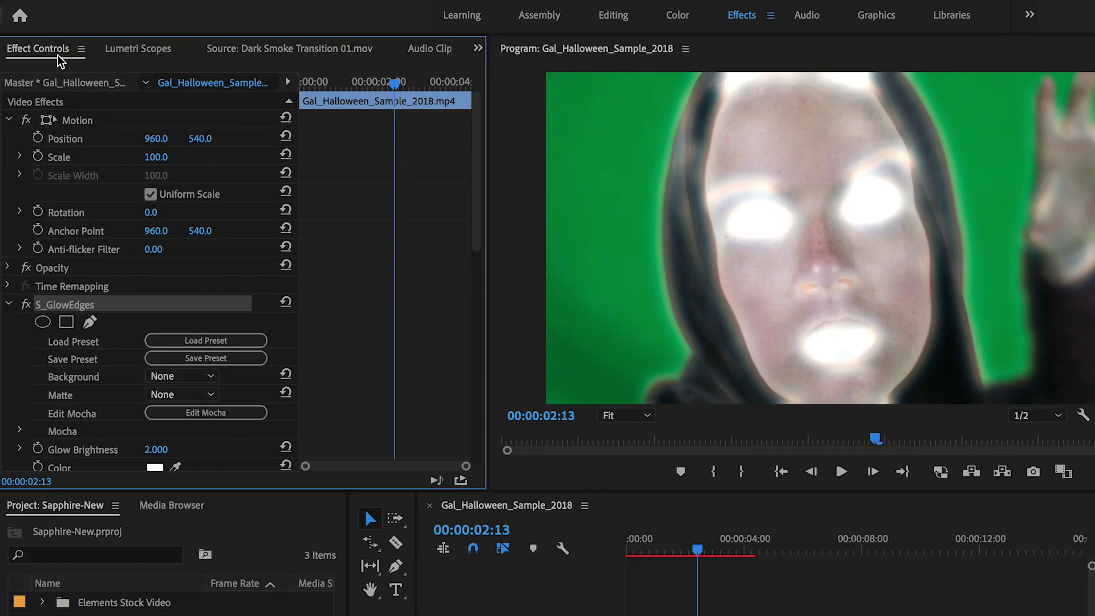
{"action": "left_click_drag", "start_coordinate": [477, 203], "coordinate": [477, 281]}
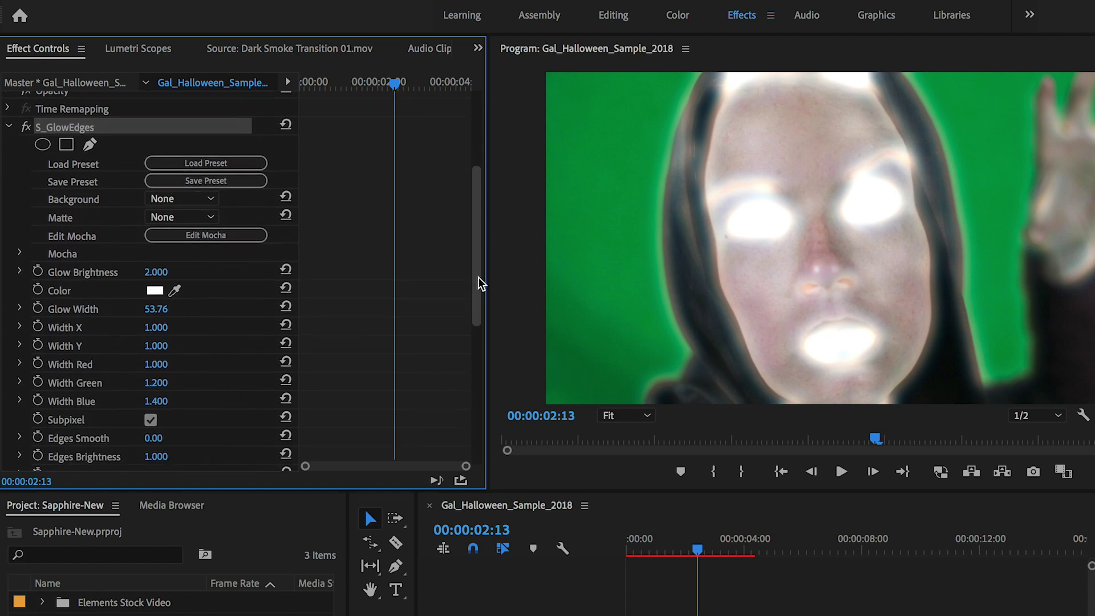
{"action": "left_click", "coordinate": [69, 239]}
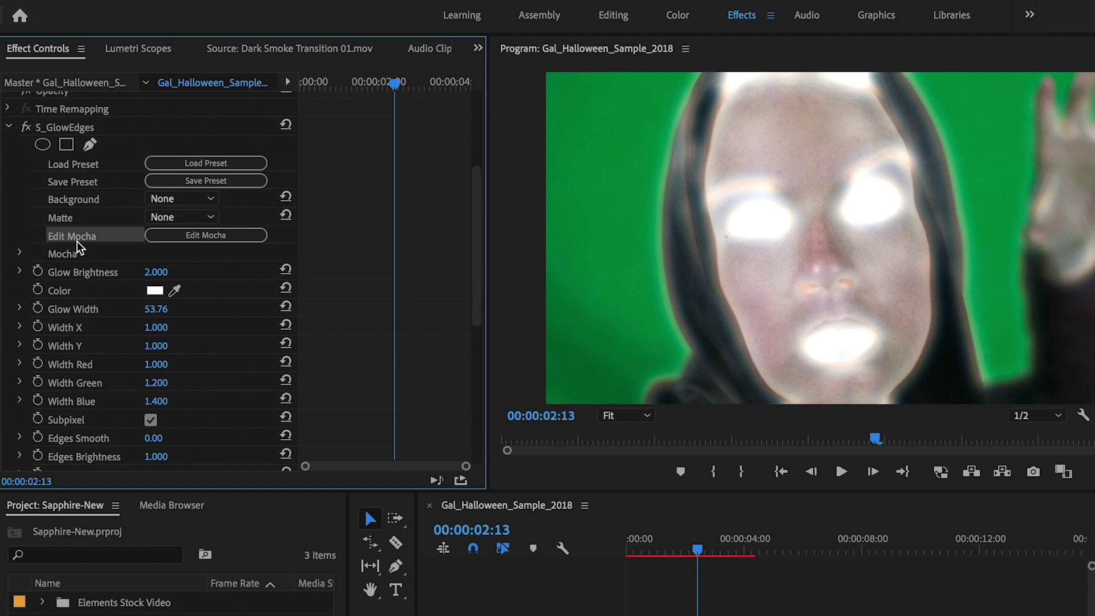
{"action": "left_click", "coordinate": [186, 236]}
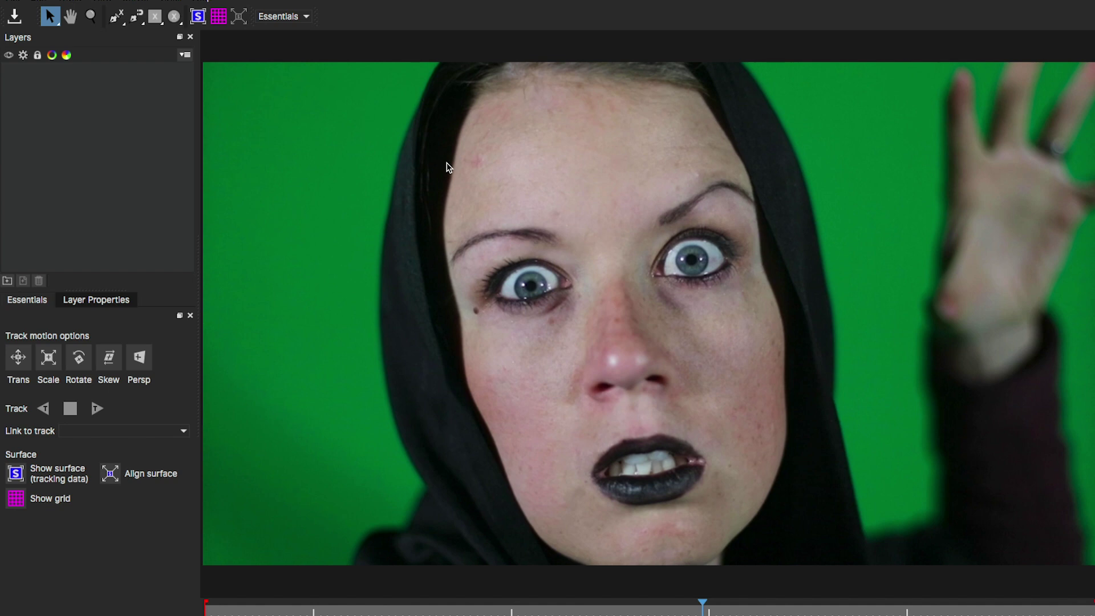
Step: Trace a closed X-spline mask tightly around the visible eyeball of the woman's right eye
{"action": "left_click", "coordinate": [91, 17]}
{"action": "left_click", "coordinate": [522, 306]}
{"action": "left_click", "coordinate": [533, 309]}
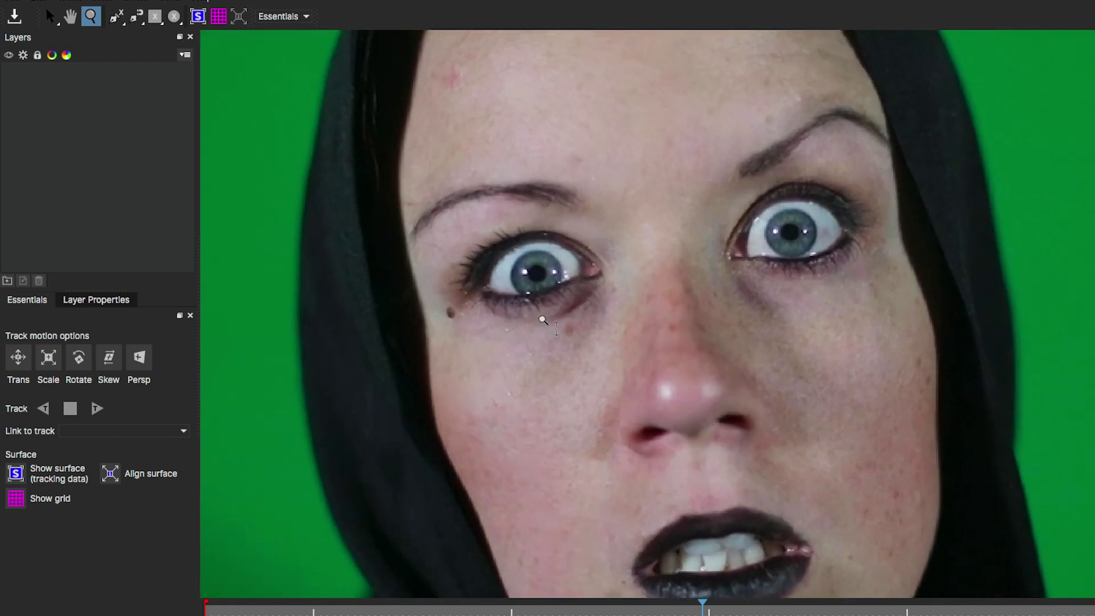
{"action": "left_click", "coordinate": [538, 282]}
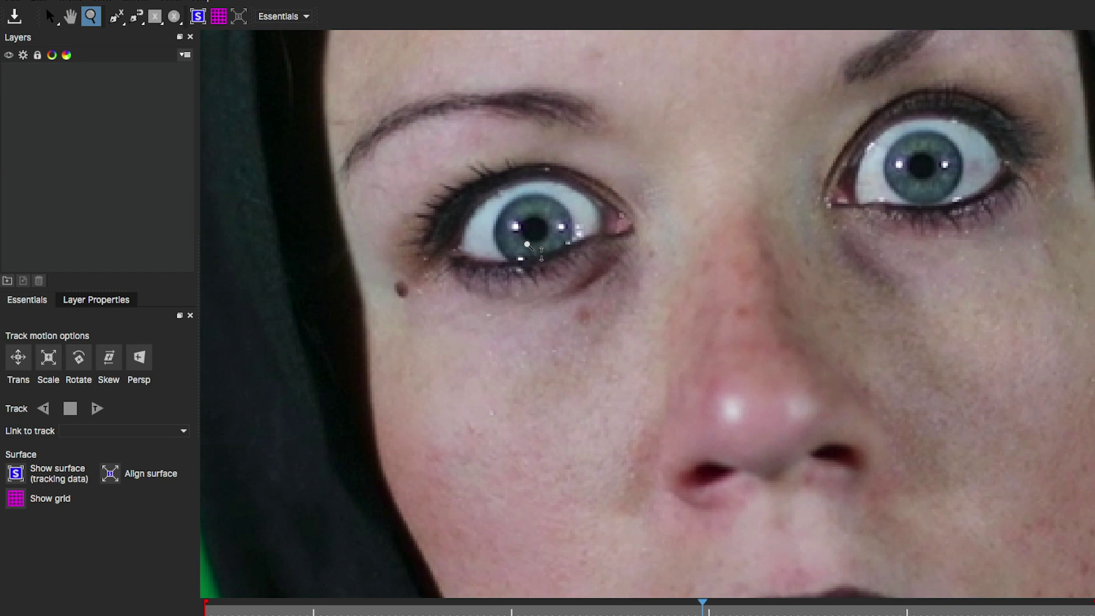
{"action": "left_click", "coordinate": [116, 19]}
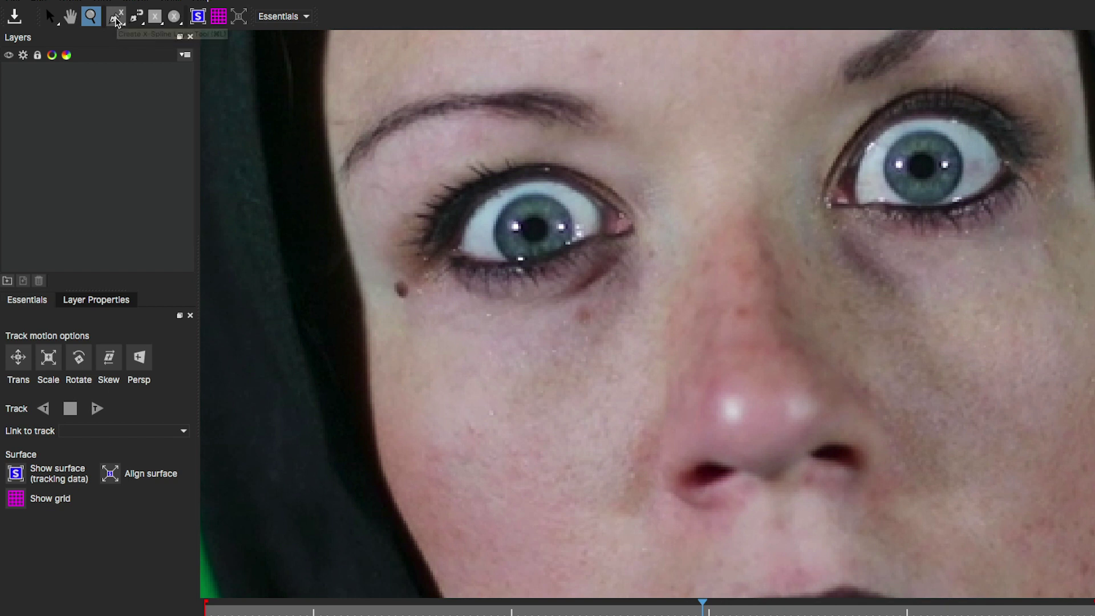
{"action": "left_click", "coordinate": [454, 246]}
{"action": "left_click", "coordinate": [466, 220]}
{"action": "left_click", "coordinate": [488, 194]}
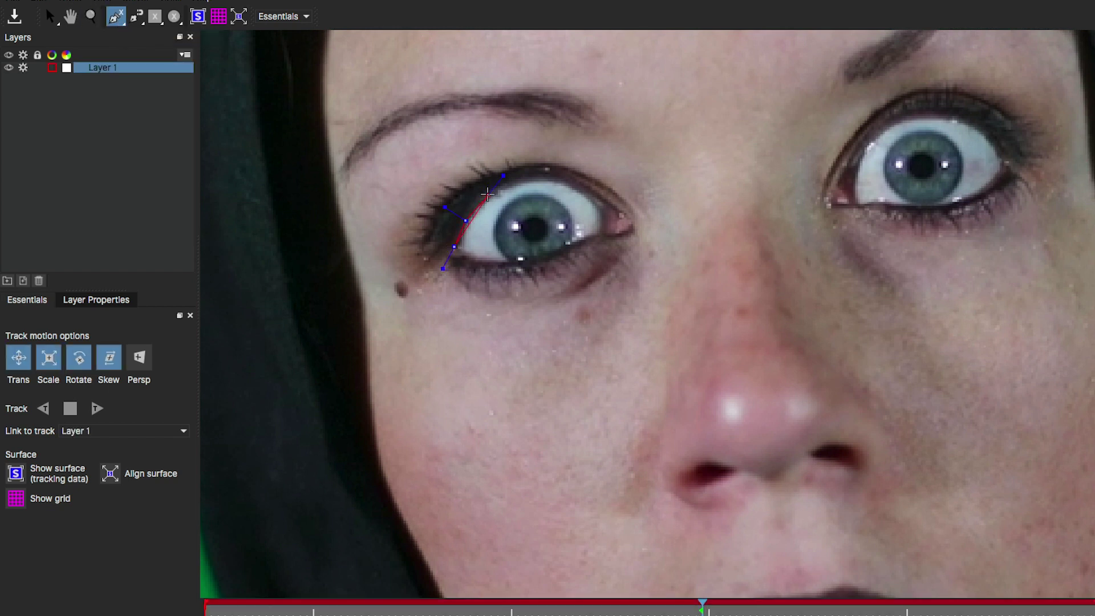
{"action": "left_click", "coordinate": [519, 182]}
{"action": "left_click", "coordinate": [543, 181]}
{"action": "left_click", "coordinate": [566, 184]}
{"action": "left_click", "coordinate": [587, 196]}
{"action": "left_click", "coordinate": [603, 208]}
{"action": "left_click", "coordinate": [601, 229]}
{"action": "left_click", "coordinate": [581, 239]}
{"action": "left_click", "coordinate": [560, 246]}
{"action": "left_click", "coordinate": [521, 258]}
{"action": "left_click", "coordinate": [489, 260]}
{"action": "left_click", "coordinate": [474, 258]}
{"action": "left_click", "coordinate": [466, 256]}
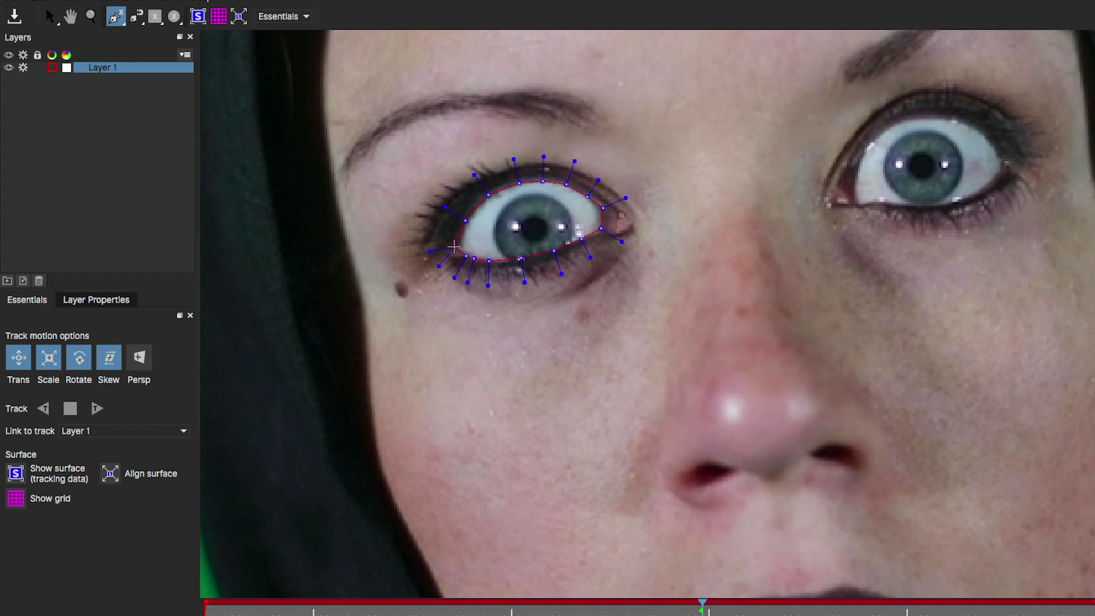
{"action": "left_click", "coordinate": [454, 247]}
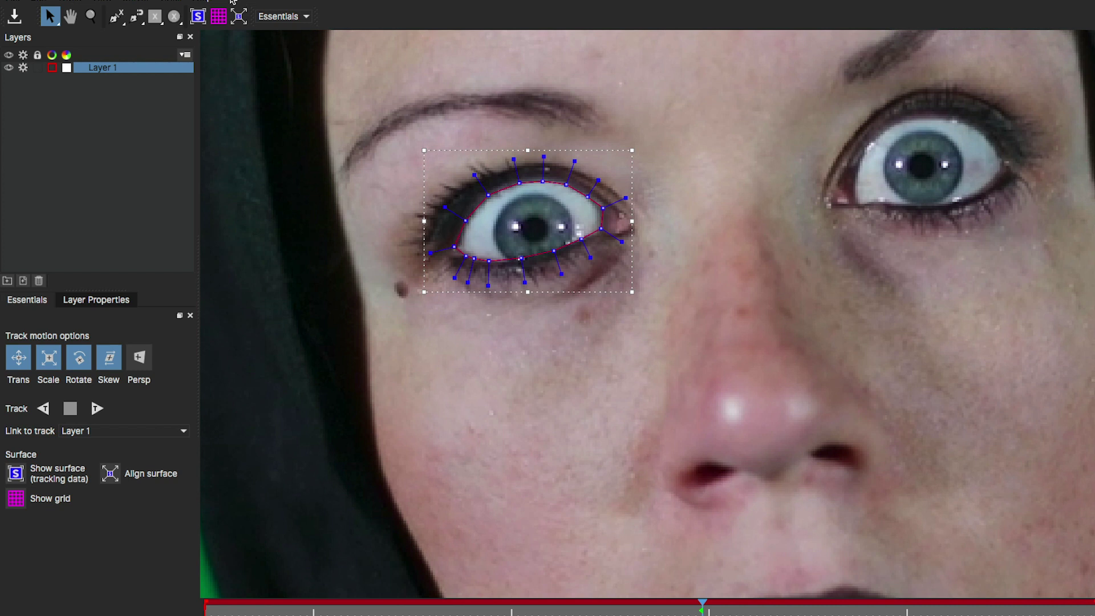
Step: Outline the visible eyeball of the woman's left eye with a Magnetic spline on its own layer
{"action": "left_click", "coordinate": [137, 20]}
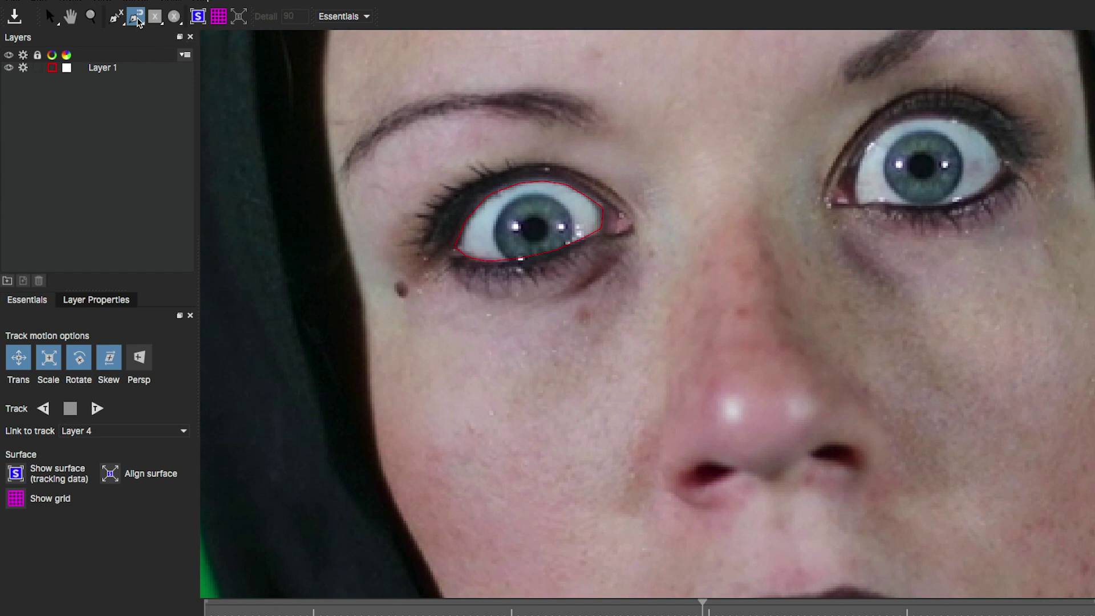
{"action": "mouse_move", "coordinate": [853, 190]}
{"action": "left_mouse_down"}
{"action": "mouse_move", "coordinate": [858, 157]}
{"action": "mouse_move", "coordinate": [893, 128]}
{"action": "left_mouse_up"}
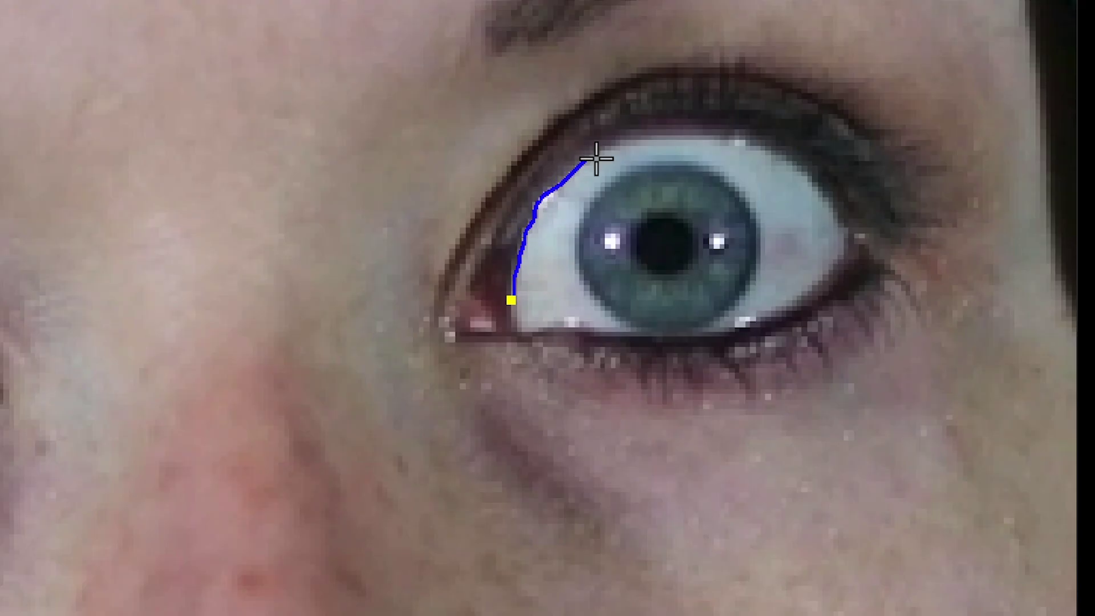
{"action": "mouse_move", "coordinate": [596, 158]}
{"action": "left_mouse_down"}
{"action": "mouse_move", "coordinate": [656, 138]}
{"action": "mouse_move", "coordinate": [752, 142]}
{"action": "mouse_move", "coordinate": [803, 164]}
{"action": "mouse_move", "coordinate": [856, 246]}
{"action": "mouse_move", "coordinate": [812, 297]}
{"action": "mouse_move", "coordinate": [707, 339]}
{"action": "mouse_move", "coordinate": [589, 334]}
{"action": "mouse_move", "coordinate": [510, 305]}
{"action": "mouse_move", "coordinate": [539, 330]}
{"action": "mouse_move", "coordinate": [515, 312]}
{"action": "left_mouse_up"}
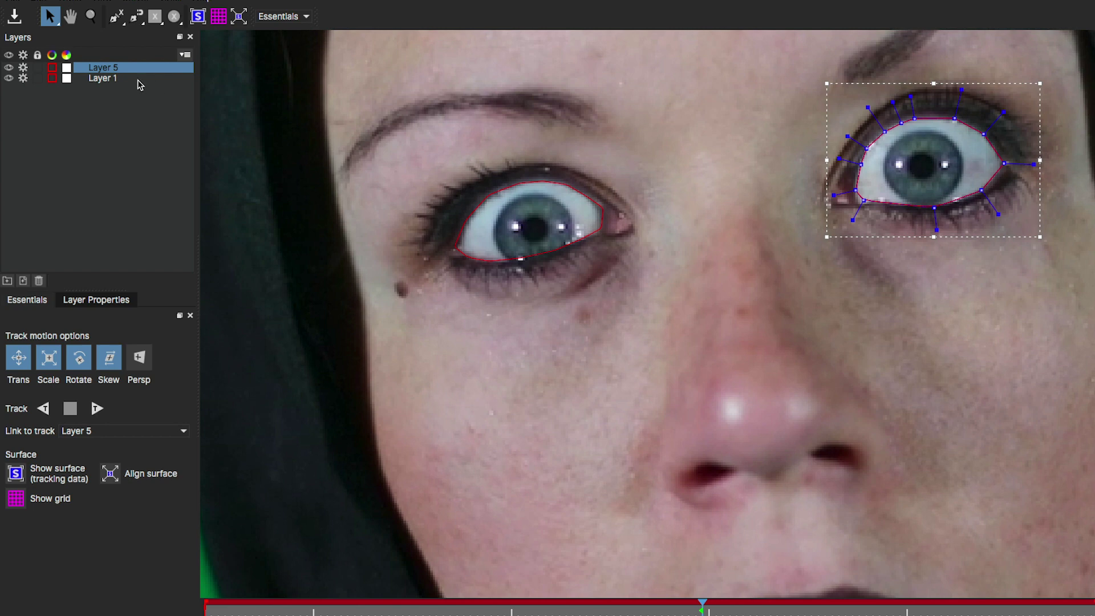
Step: Track both eye layers forward and backward from the frame where they were drawn, and save and close Mocha
{"action": "left_click", "coordinate": [105, 84]}
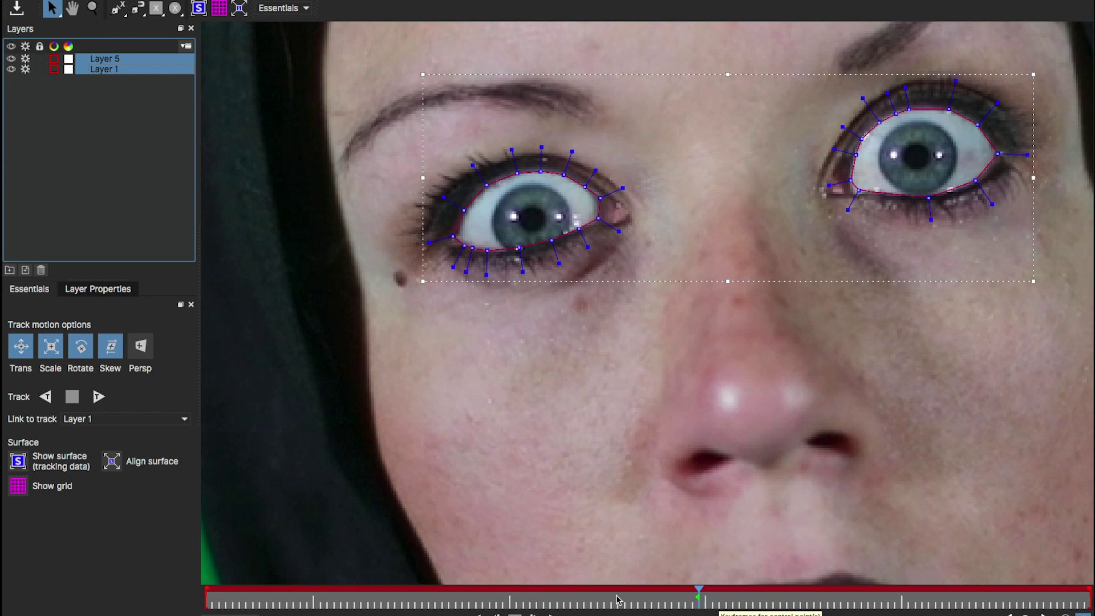
{"action": "left_click", "coordinate": [99, 397]}
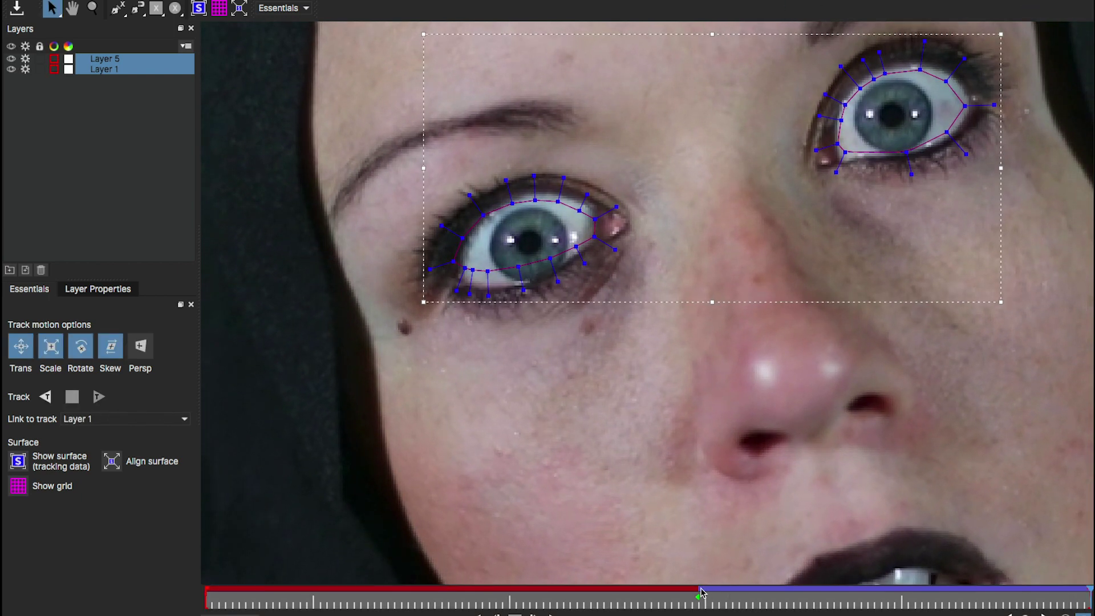
{"action": "left_click_drag", "start_coordinate": [701, 593], "coordinate": [698, 593]}
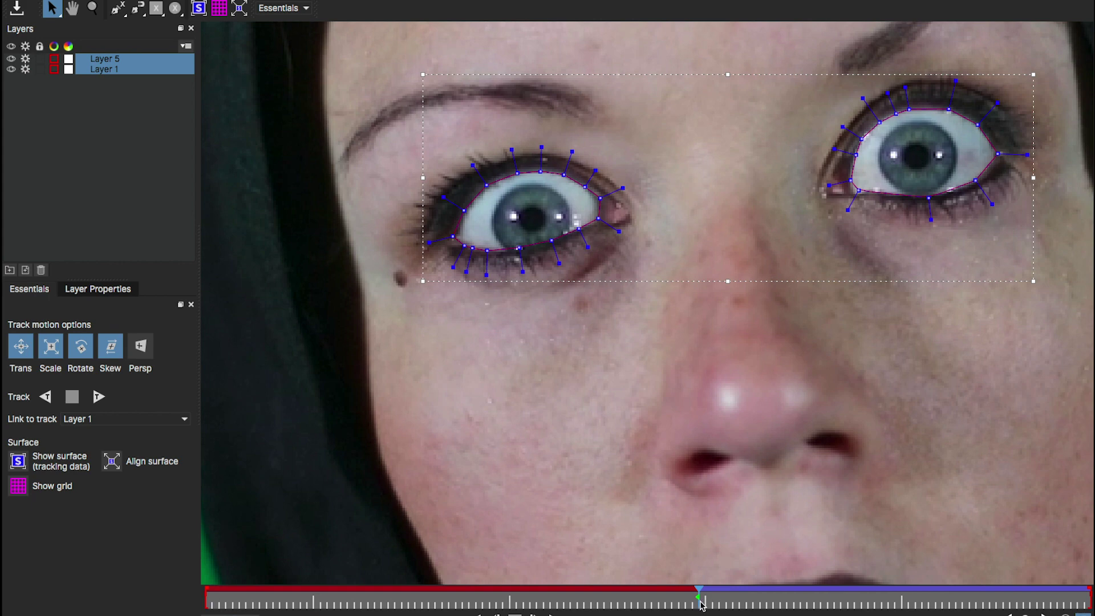
{"action": "left_click", "coordinate": [45, 398]}
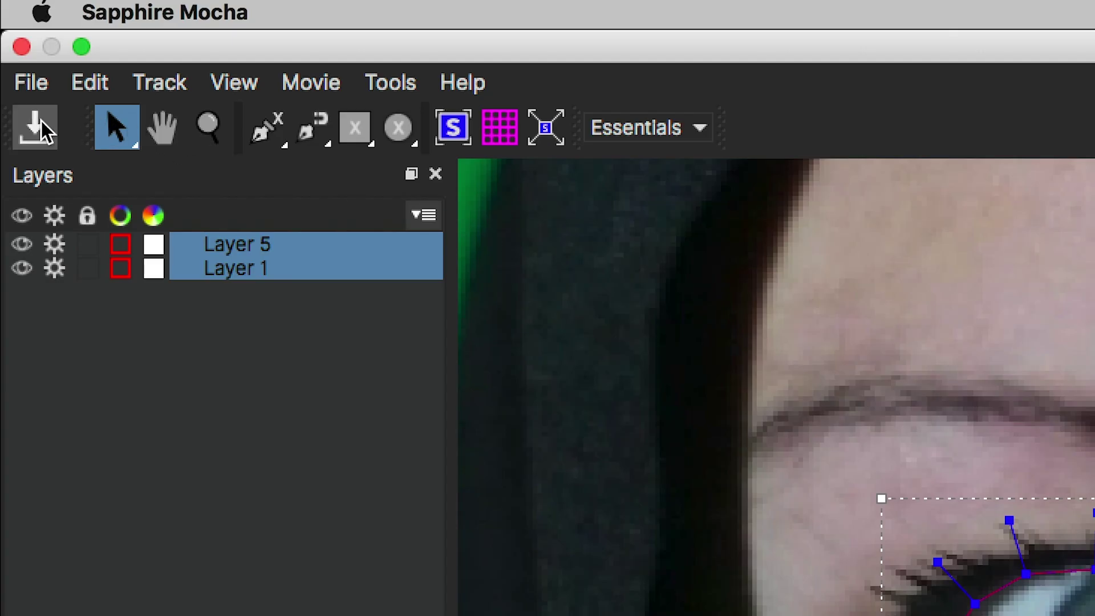
{"action": "left_click", "coordinate": [20, 45]}
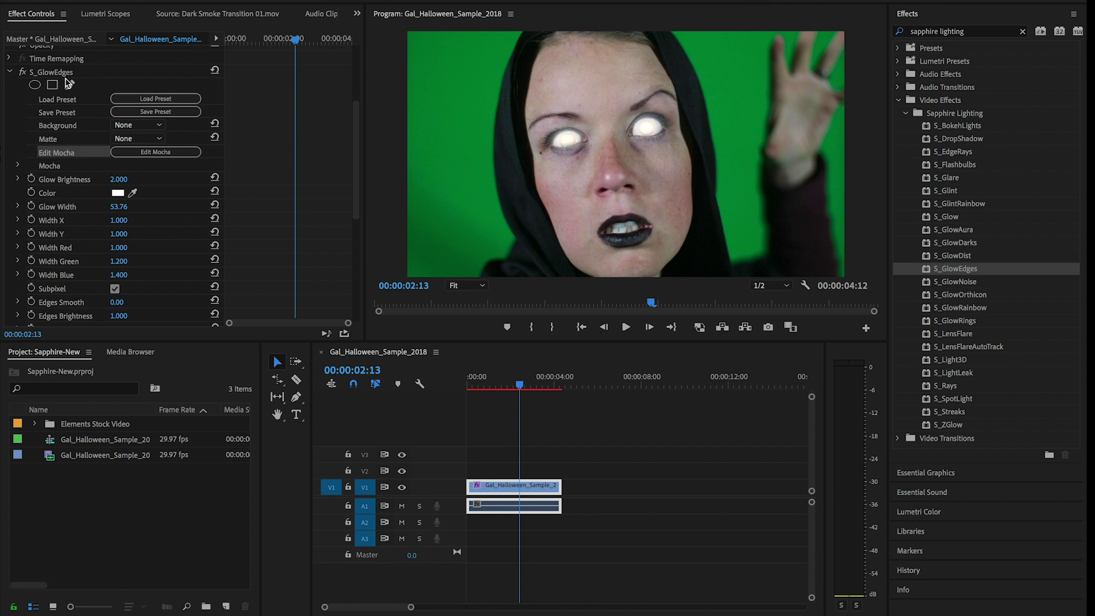
Step: Set the Glow Brightness of the S_GlowEdges effect to 4
{"action": "left_click", "coordinate": [86, 145]}
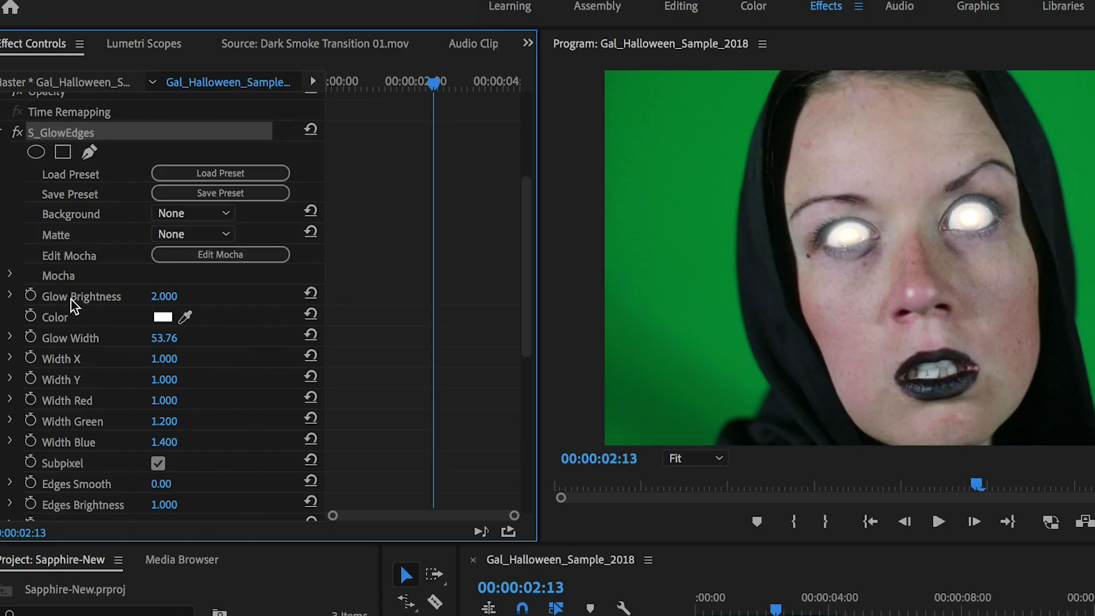
{"action": "left_click", "coordinate": [95, 296]}
{"action": "left_click", "coordinate": [171, 296]}
{"action": "type", "text": "4"}
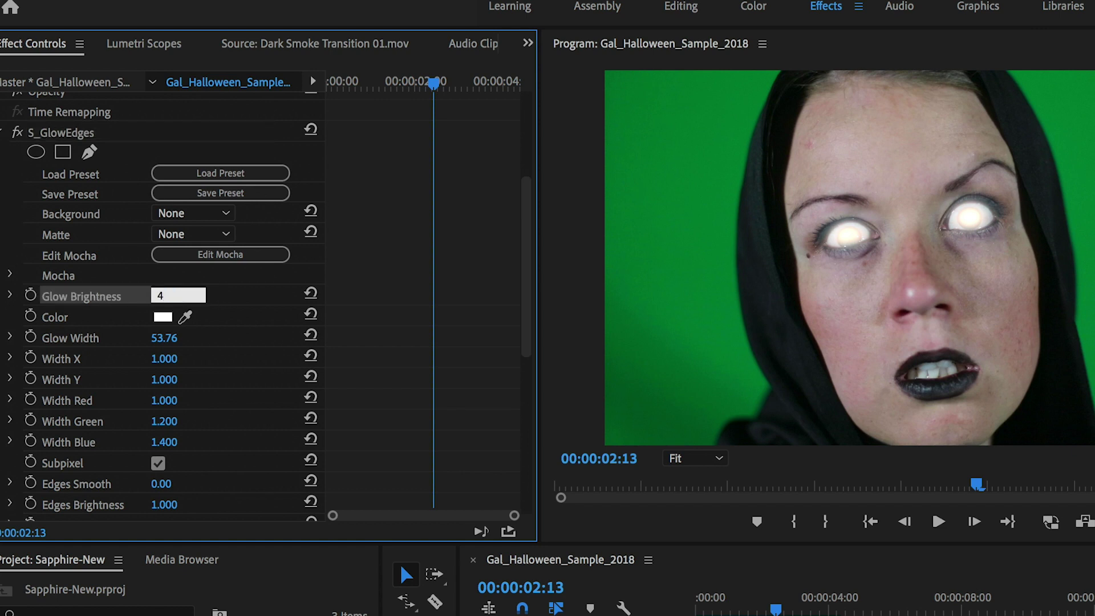
{"action": "key", "text": "Return"}
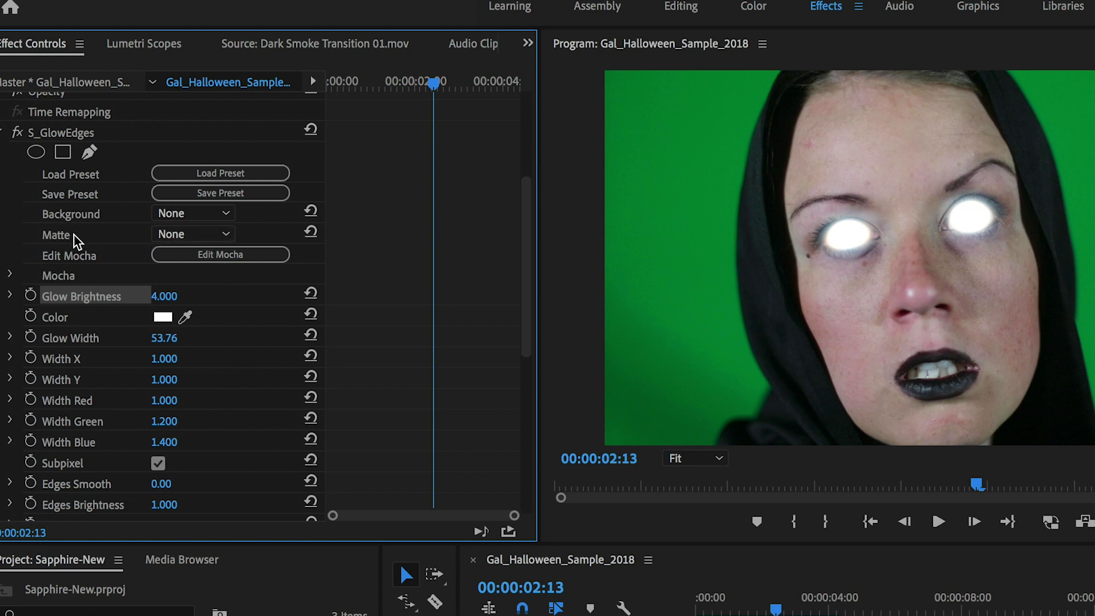
Step: Soften the eye mask edges by setting Blur Mocha to 80 in the effect's Mocha settings
{"action": "left_click", "coordinate": [12, 276]}
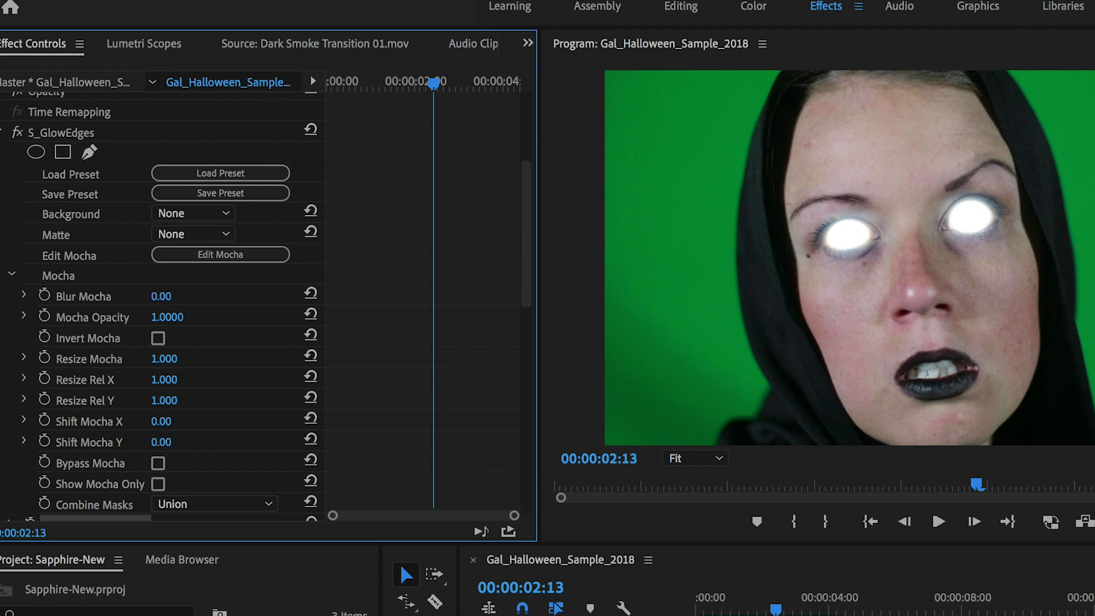
{"action": "left_click", "coordinate": [160, 296]}
{"action": "type", "text": "80"}
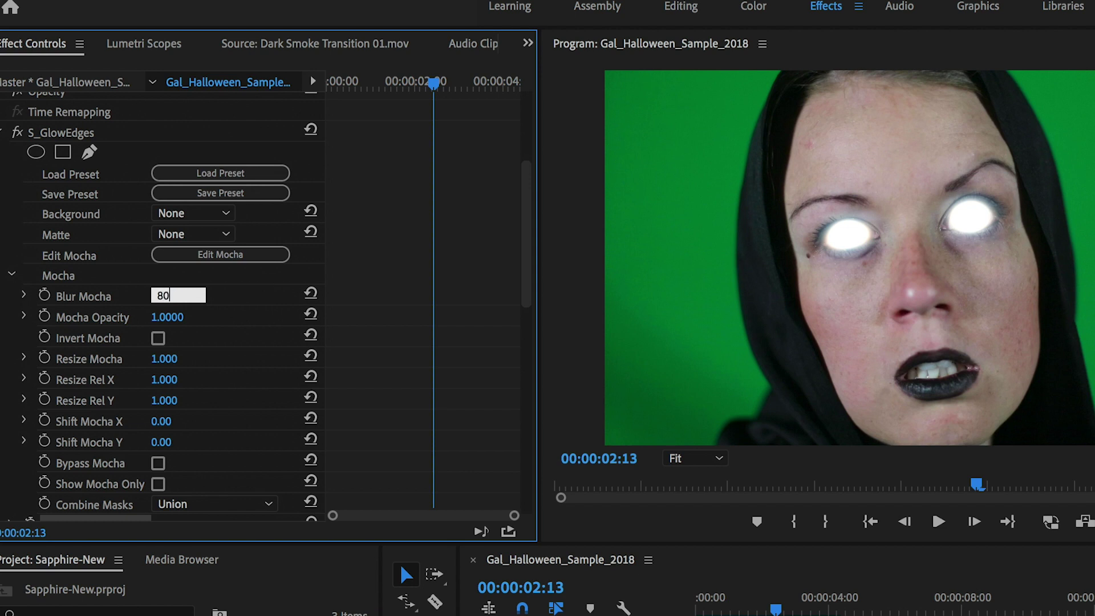
{"action": "key", "text": "Return"}
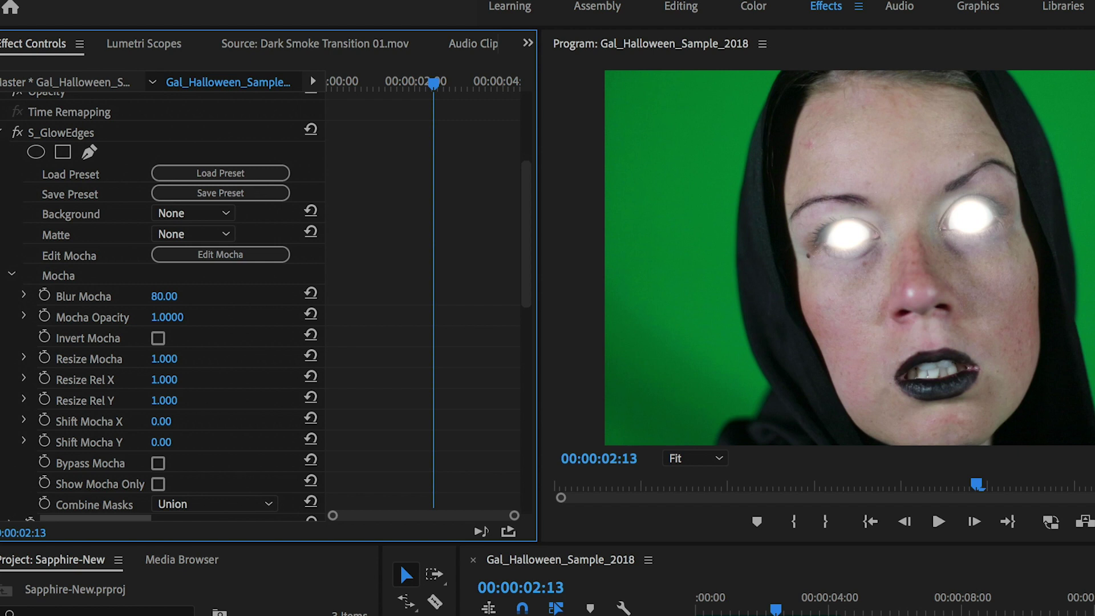
Step: Render the sequence's video preview, and switch off and collapse the clip's S_GlowEdges effect
{"action": "key", "text": "Return"}
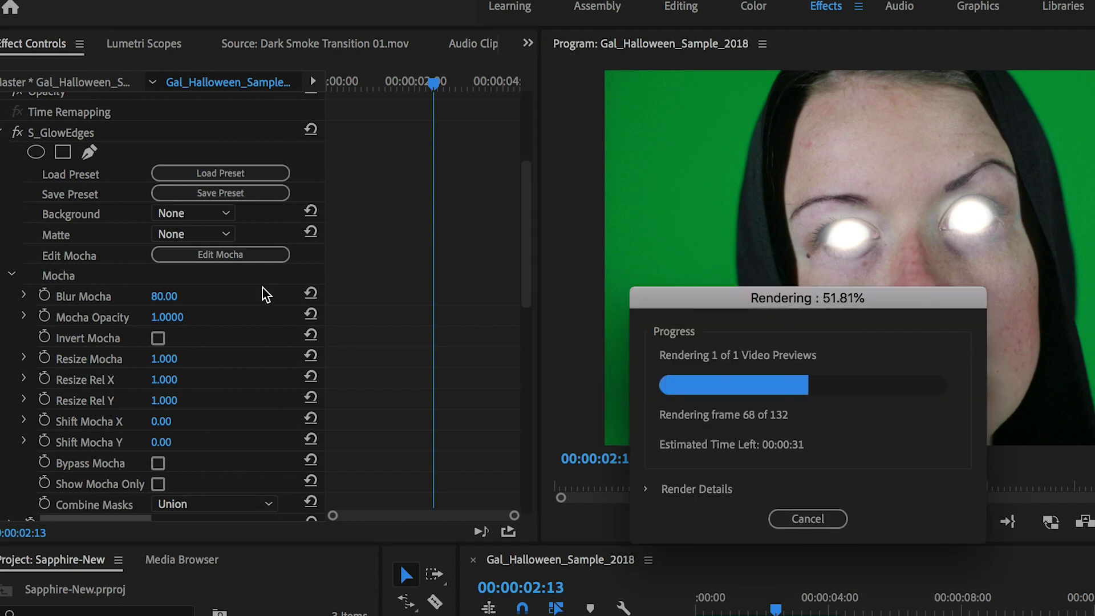
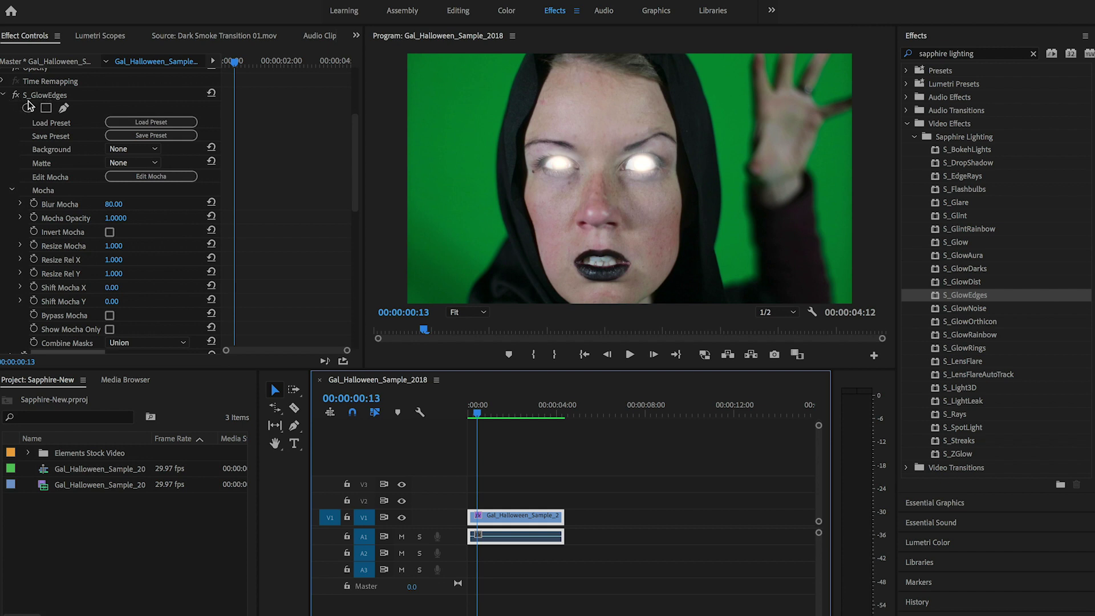
{"action": "left_click", "coordinate": [17, 98]}
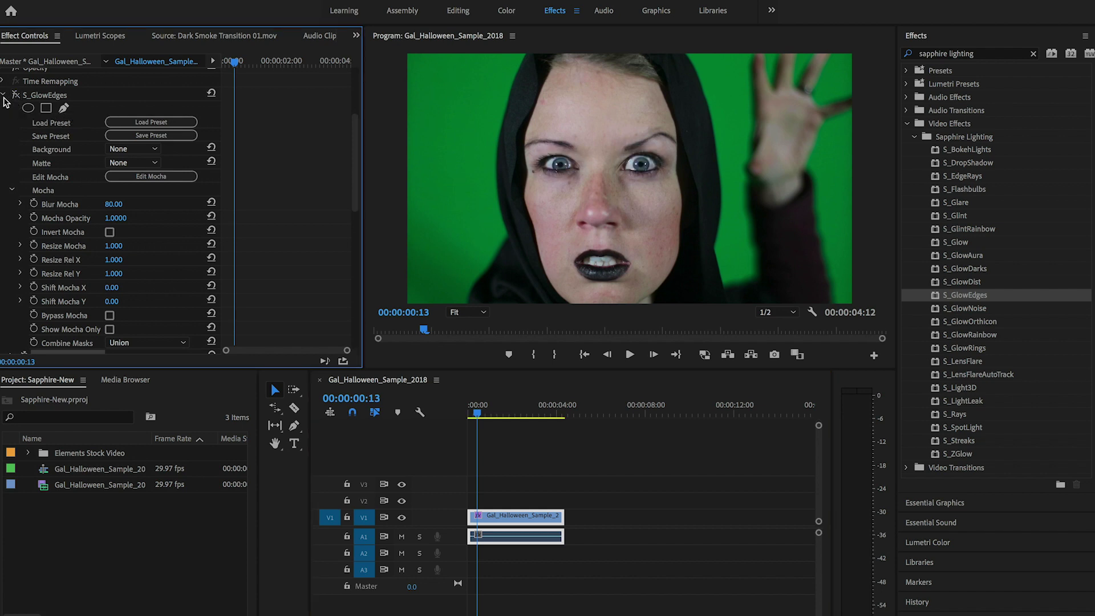
{"action": "left_click", "coordinate": [4, 96]}
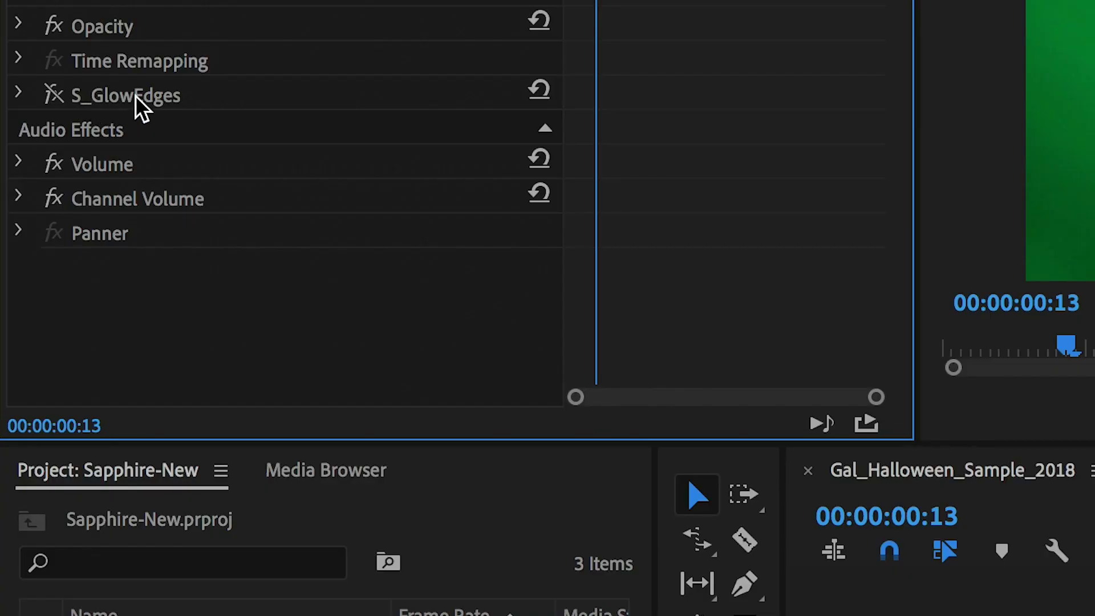
Step: Duplicate the S_GlowEdges effect on the clip and enable only the first of the two copies
{"action": "left_click", "coordinate": [64, 230]}
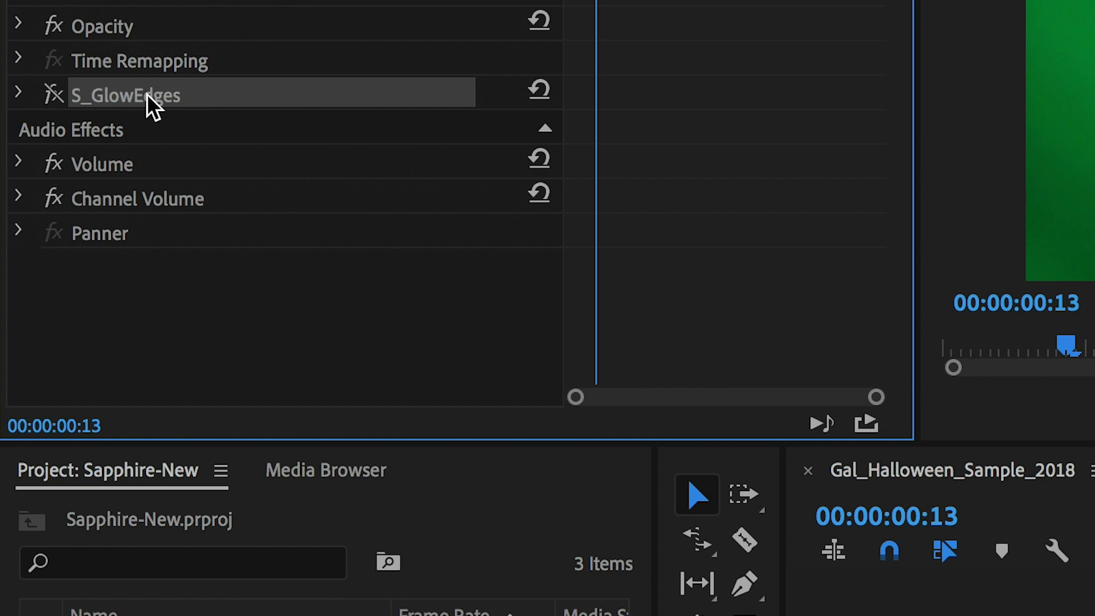
{"action": "key", "text": "ctrl+v"}
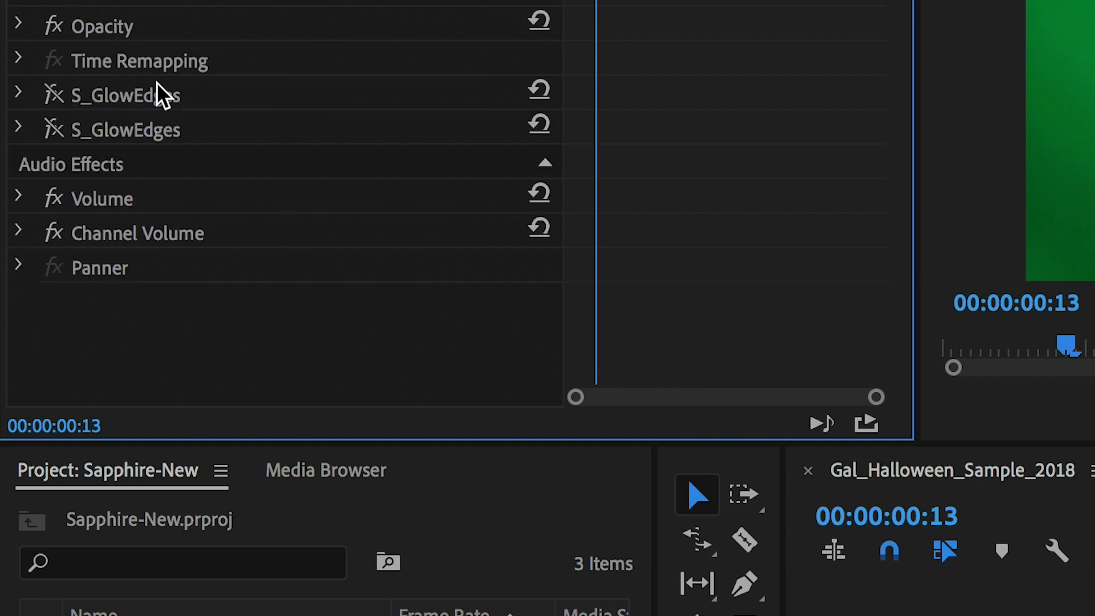
{"action": "left_click", "coordinate": [53, 102]}
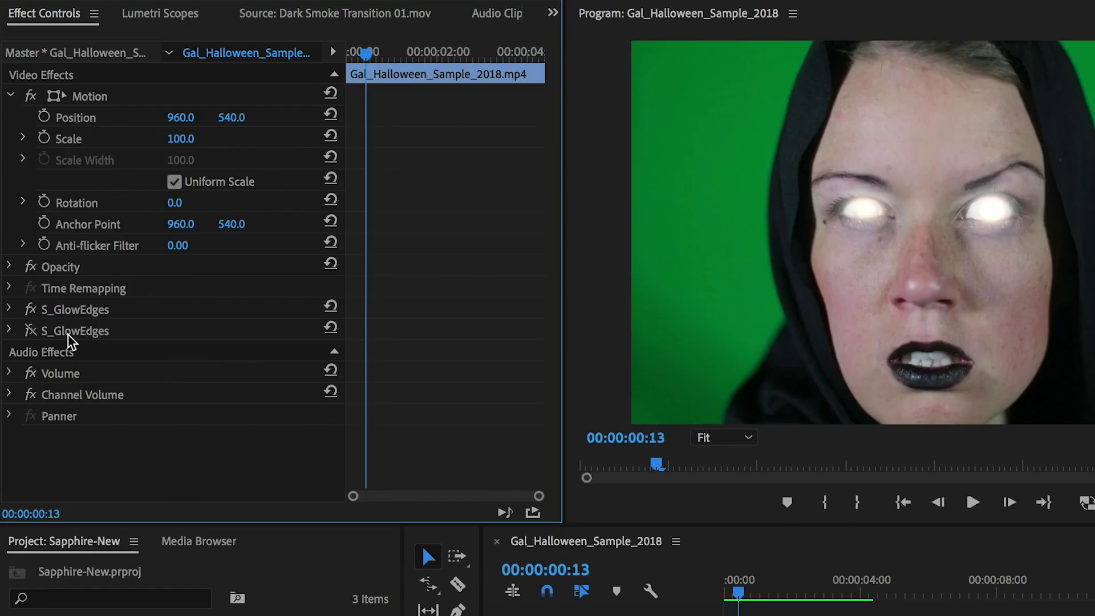
Step: Change the glow color of the first S_GlowEdges effect to dark red 700707
{"action": "left_click", "coordinate": [71, 310]}
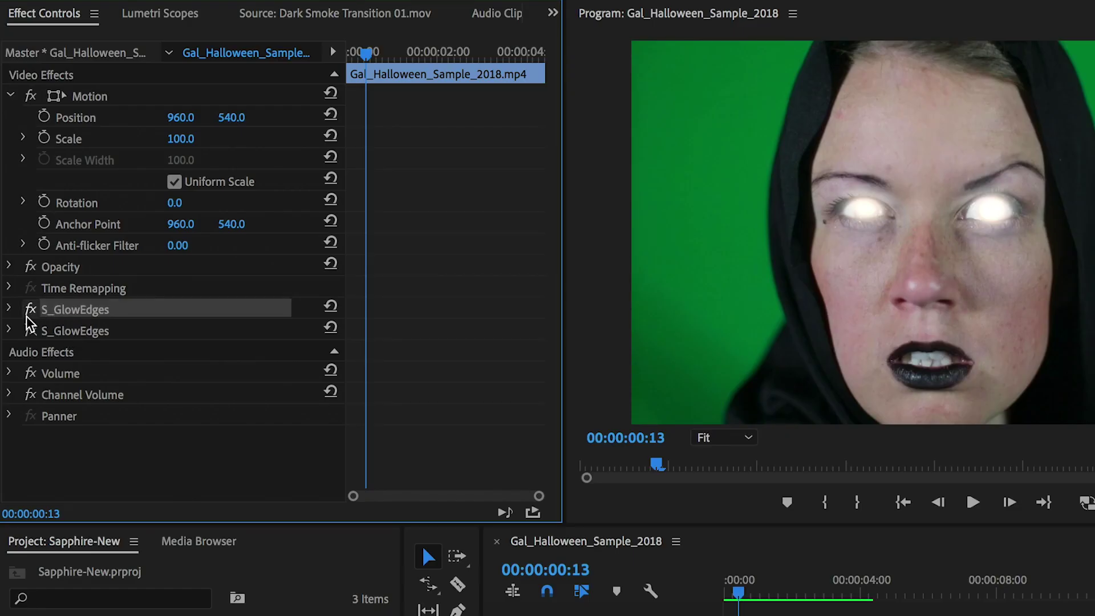
{"action": "left_click", "coordinate": [10, 310]}
{"action": "left_click_drag", "start_coordinate": [551, 179], "coordinate": [553, 227]}
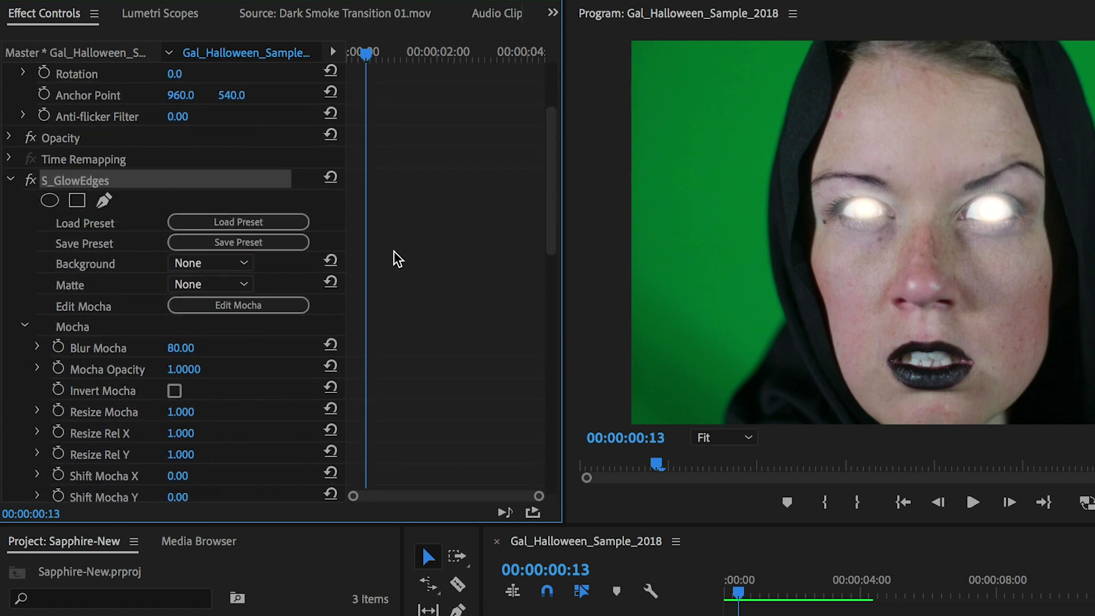
{"action": "left_click", "coordinate": [272, 301]}
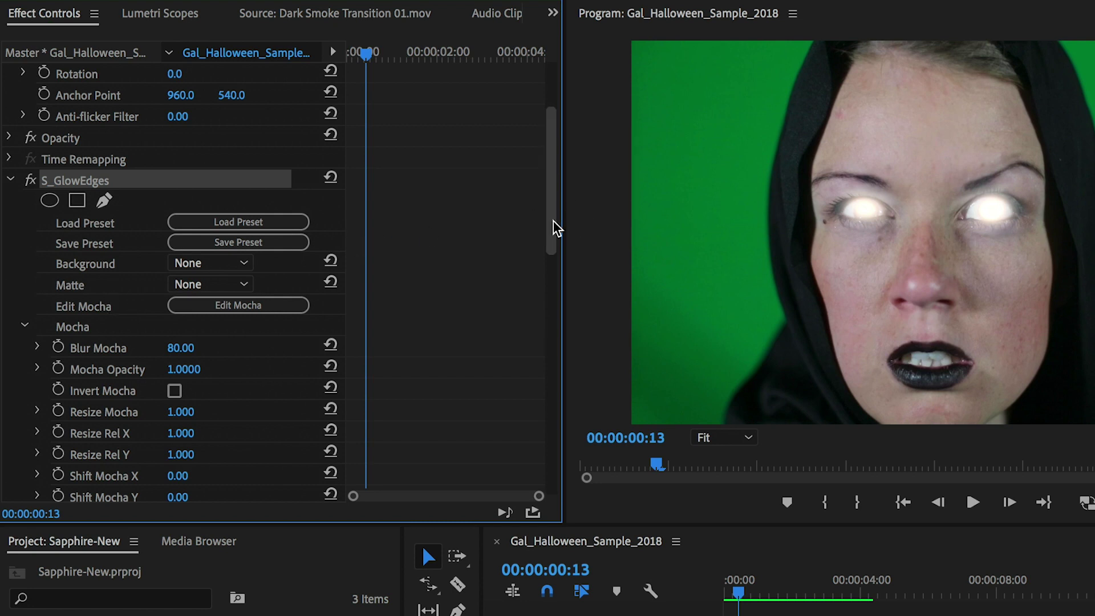
{"action": "left_click_drag", "start_coordinate": [550, 224], "coordinate": [555, 330]}
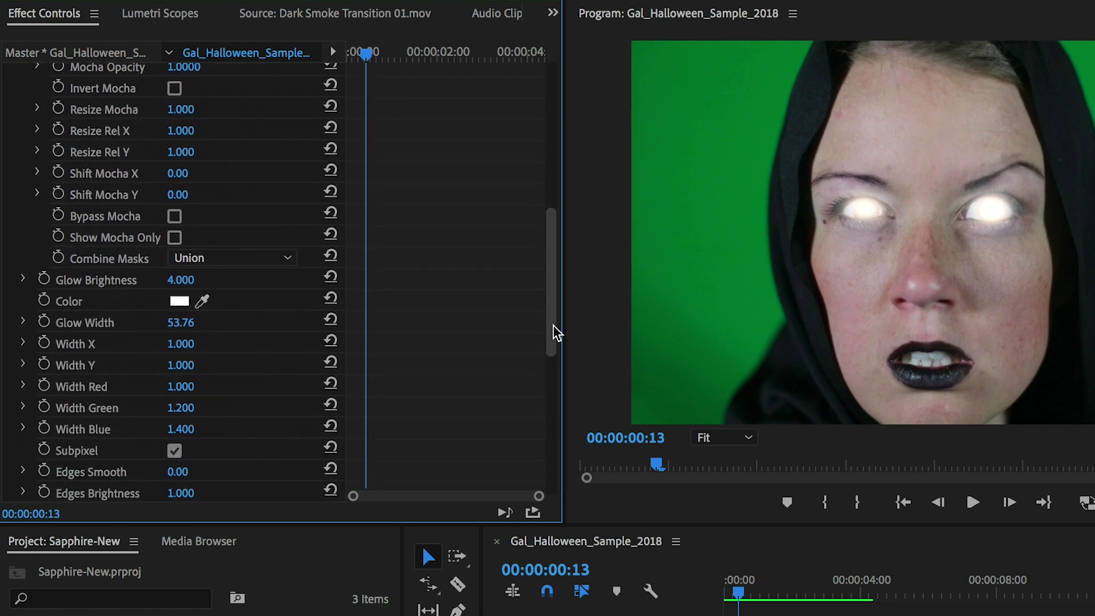
{"action": "left_click", "coordinate": [179, 303]}
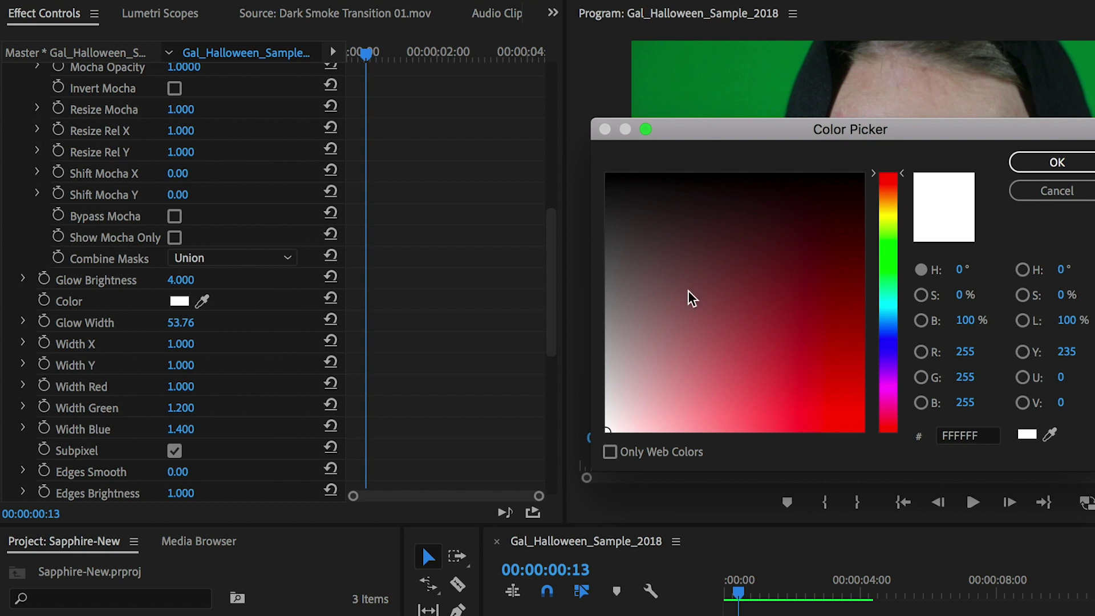
{"action": "left_click_drag", "start_coordinate": [835, 332], "coordinate": [848, 286]}
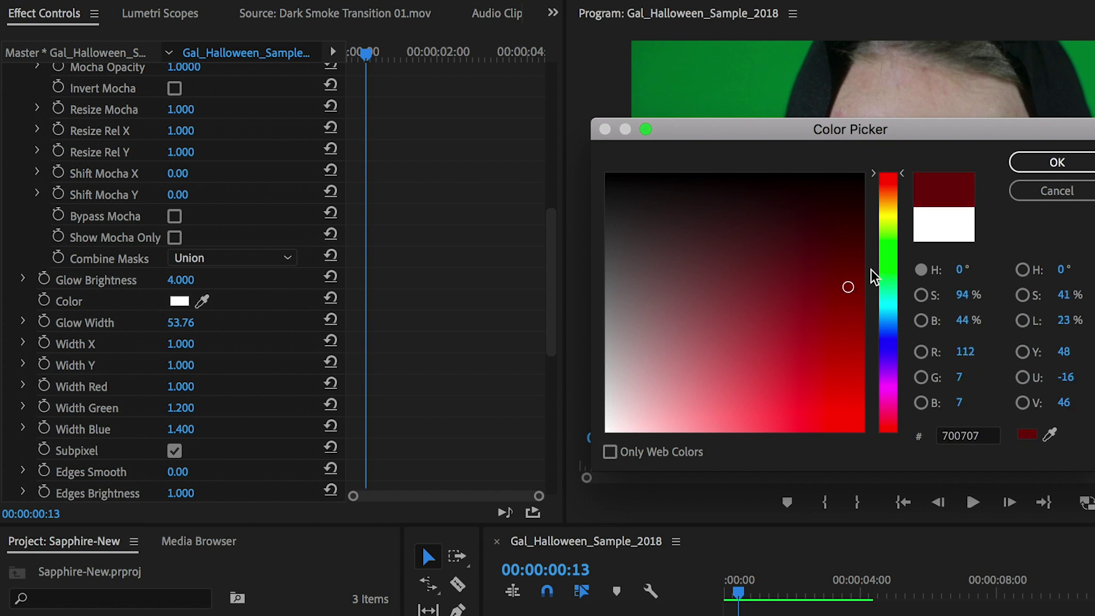
{"action": "left_click", "coordinate": [1057, 162]}
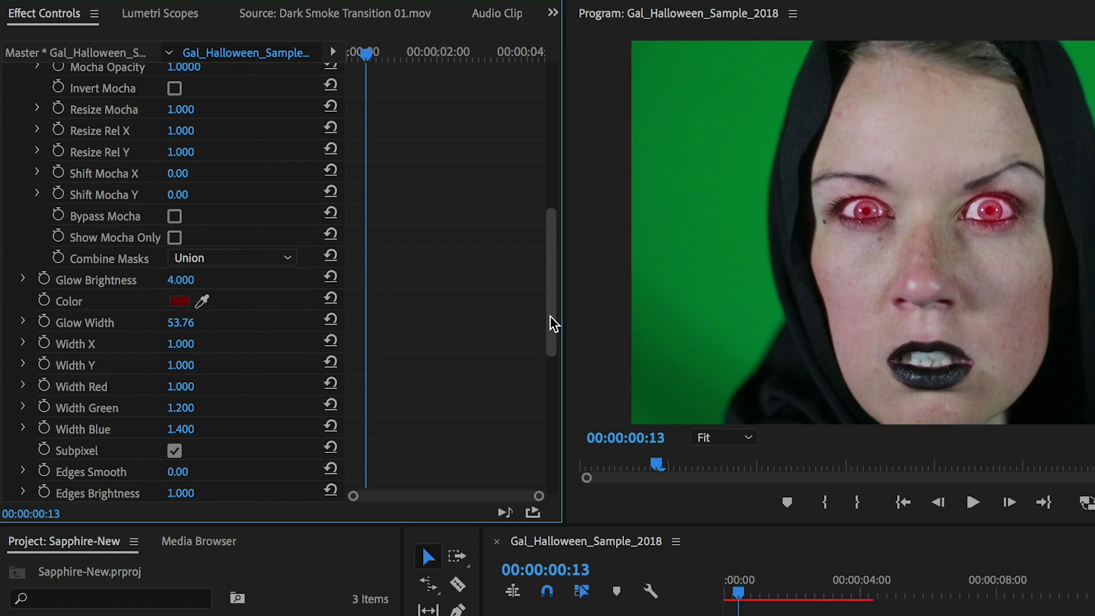
Step: Set the Combine mode of the first S_GlowEdges effect to Mult
{"action": "left_click_drag", "start_coordinate": [549, 316], "coordinate": [549, 419]}
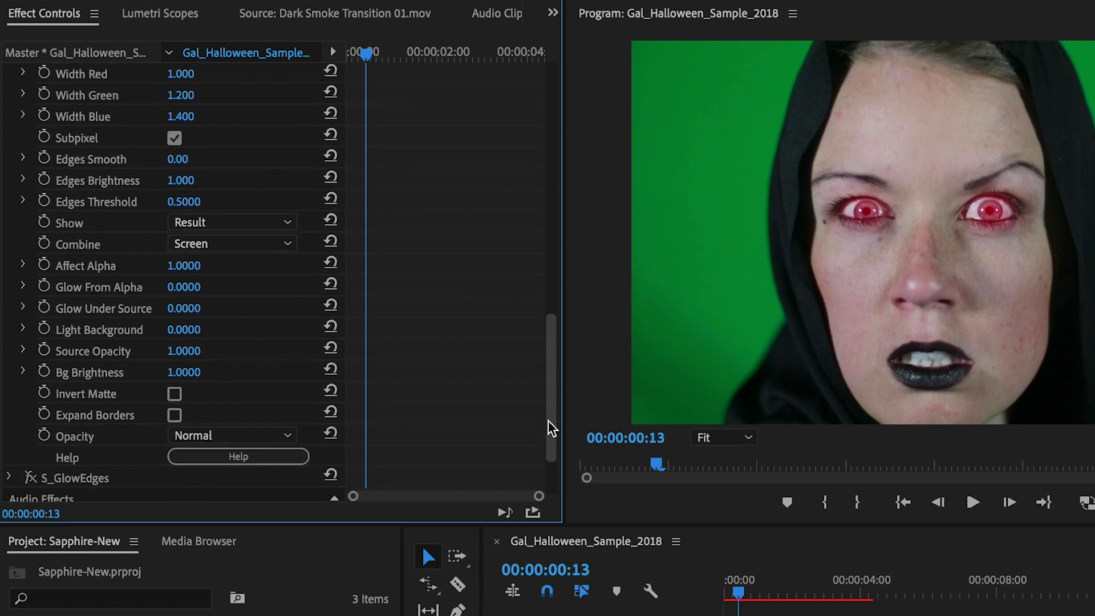
{"action": "left_click", "coordinate": [224, 242]}
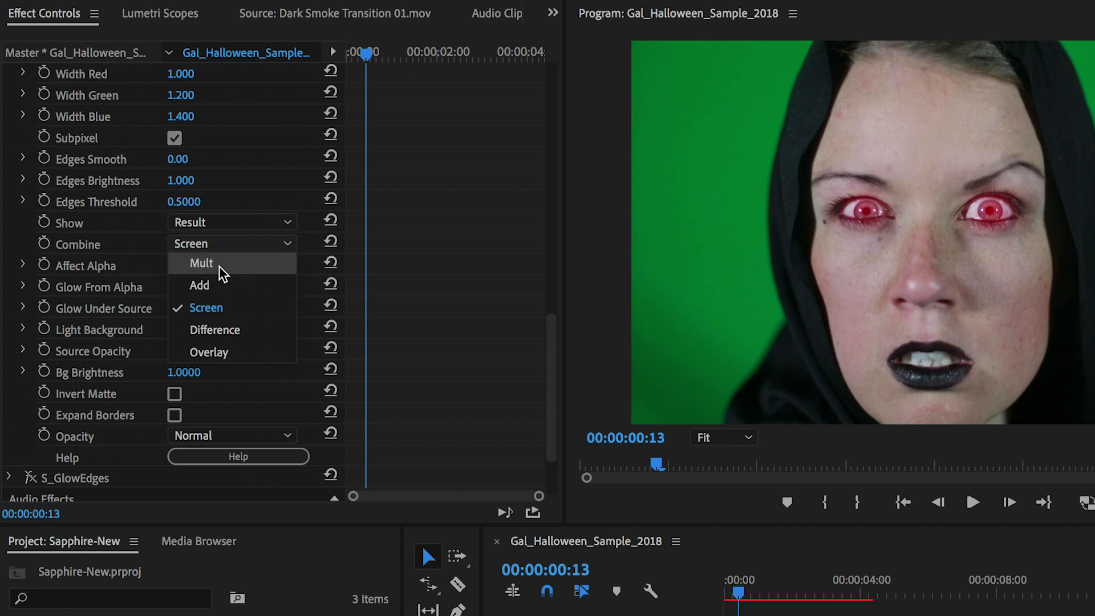
{"action": "left_click", "coordinate": [220, 263]}
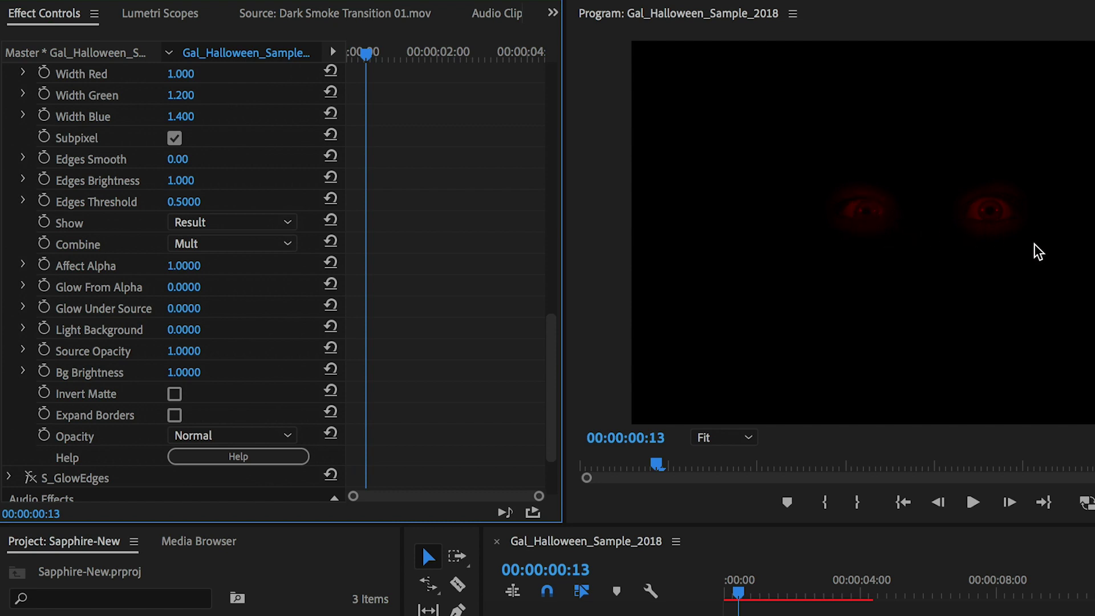
Step: Tighten the red glow's mask edges by setting Blur Mocha to 10 in the first S_GlowEdges effect
{"action": "left_click", "coordinate": [745, 438]}
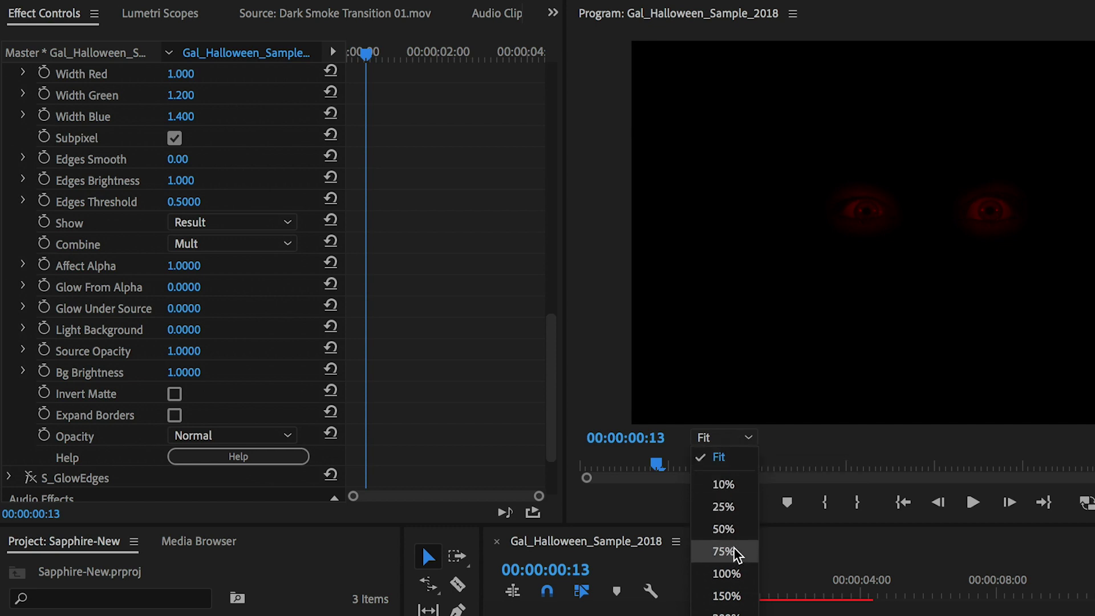
{"action": "left_click", "coordinate": [737, 575]}
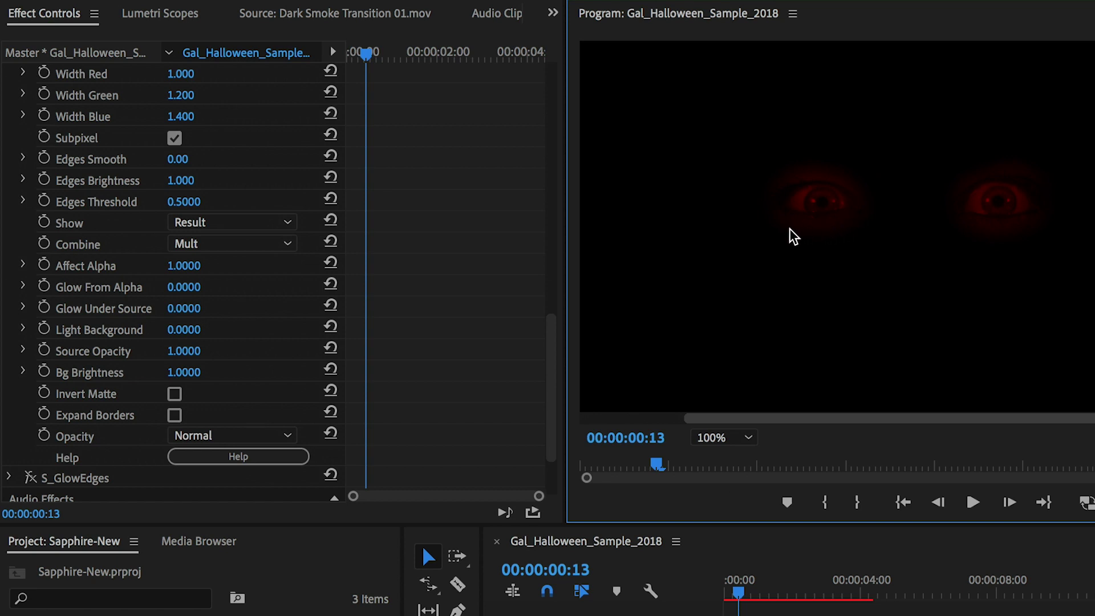
{"action": "left_click_drag", "start_coordinate": [556, 260], "coordinate": [536, 213]}
{"action": "left_click", "coordinate": [180, 337]}
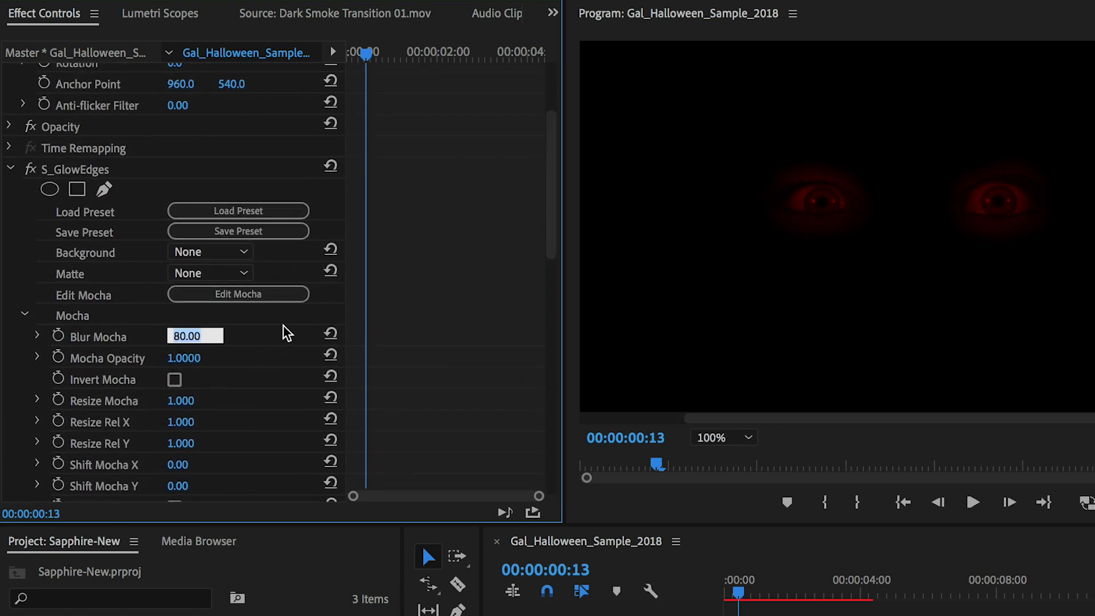
{"action": "type", "text": "10"}
{"action": "key", "text": "Return"}
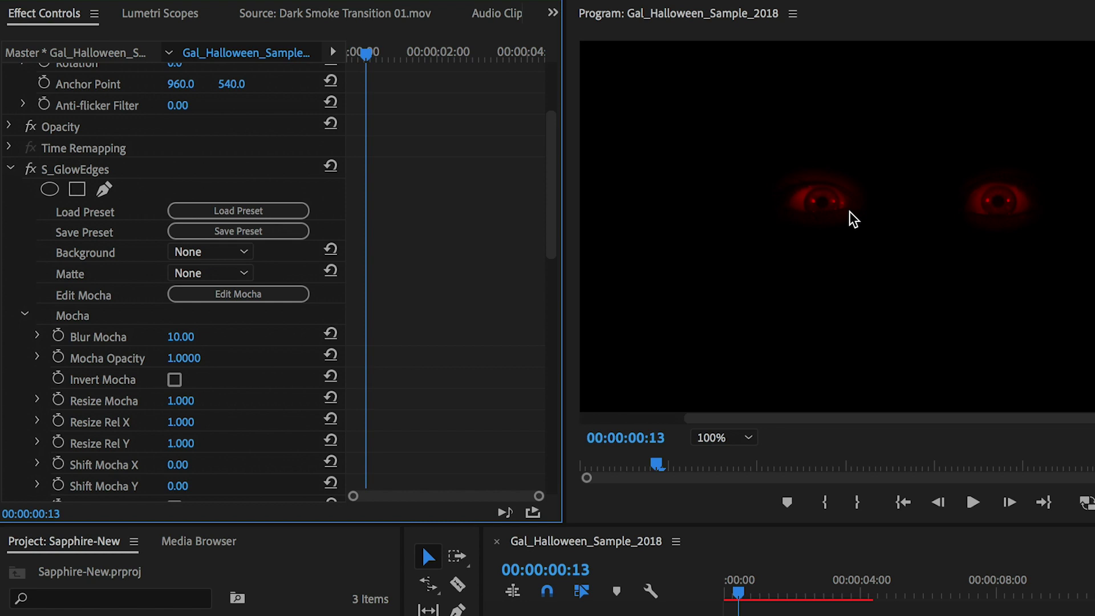
Step: Set the Source Opacity of the first S_GlowEdges effect to 0.7
{"action": "left_click_drag", "start_coordinate": [554, 240], "coordinate": [546, 436]}
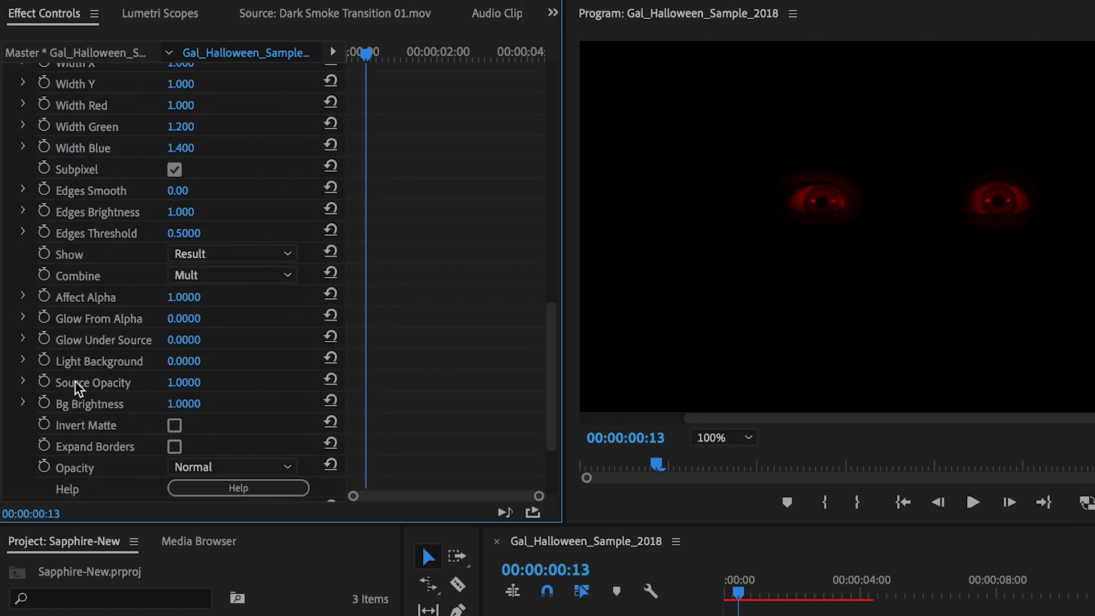
{"action": "left_click", "coordinate": [180, 382]}
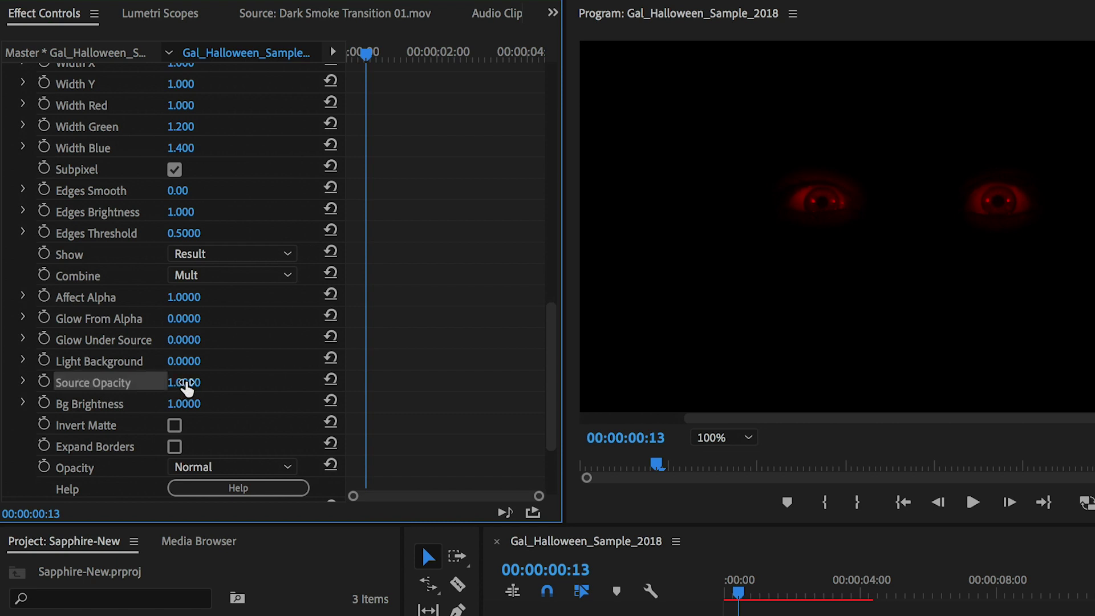
{"action": "left_click", "coordinate": [184, 382]}
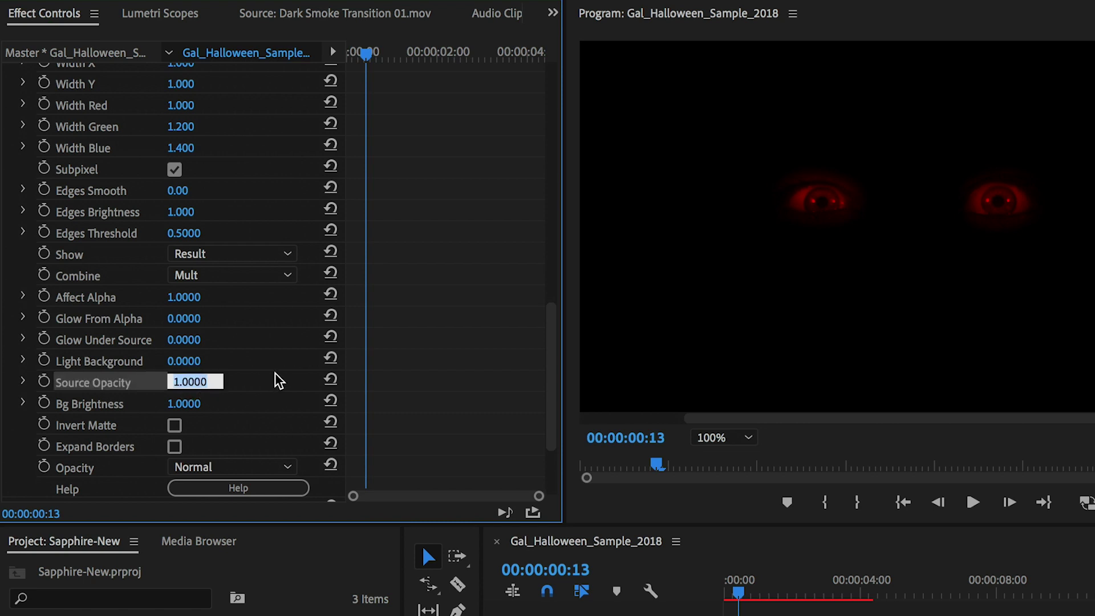
{"action": "type", "text": ".7"}
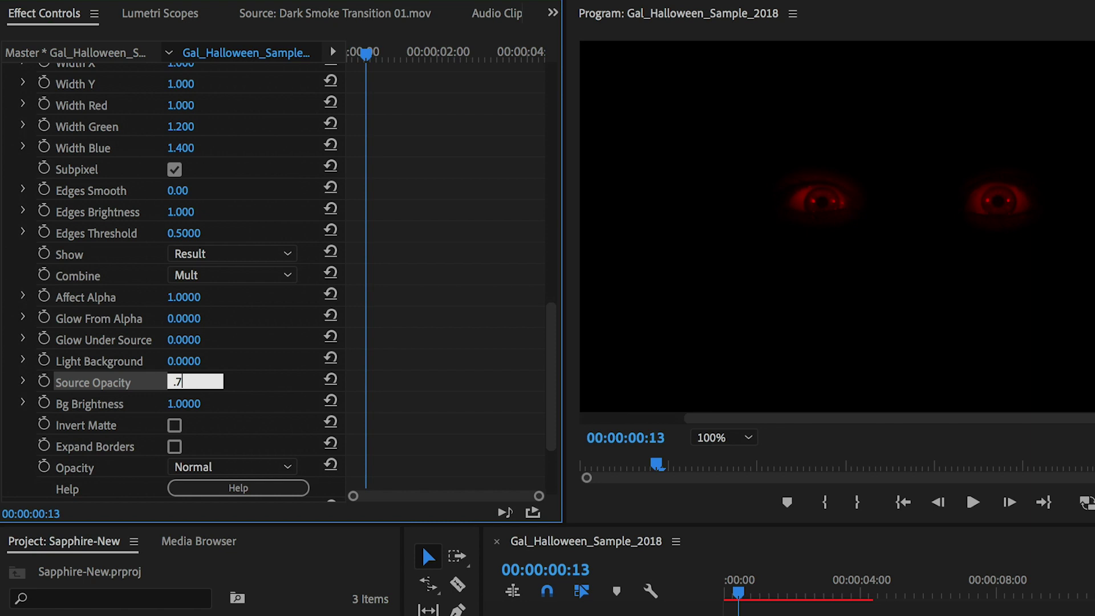
{"action": "key", "text": "Return"}
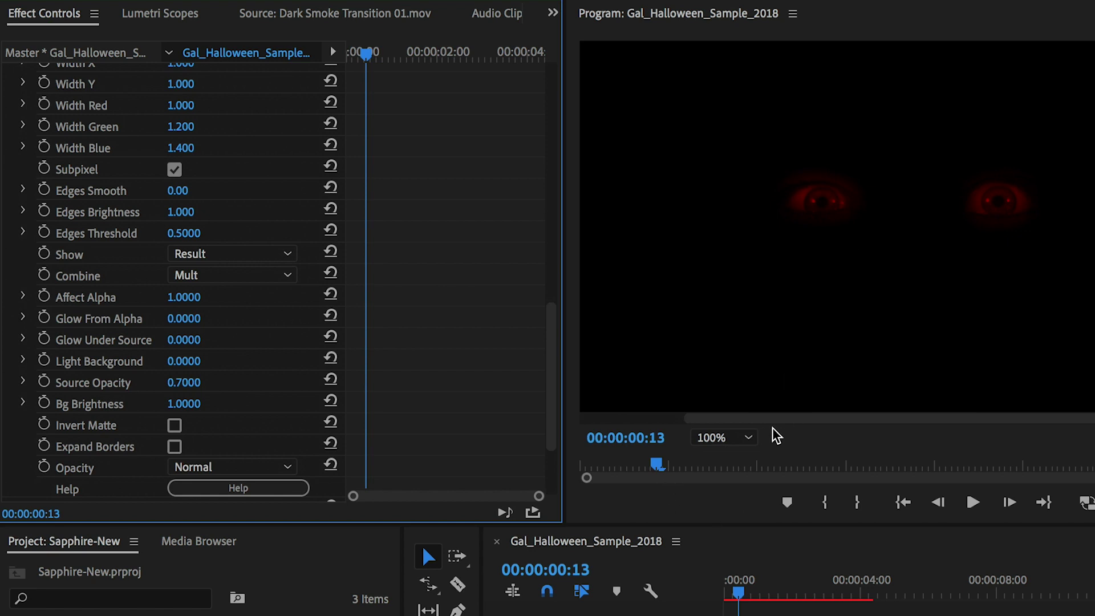
Step: Fit the preview to its frame and start keyframing the red effect's Glow Brightness at 00:00:00:13
{"action": "left_click", "coordinate": [713, 438]}
{"action": "left_click", "coordinate": [736, 457]}
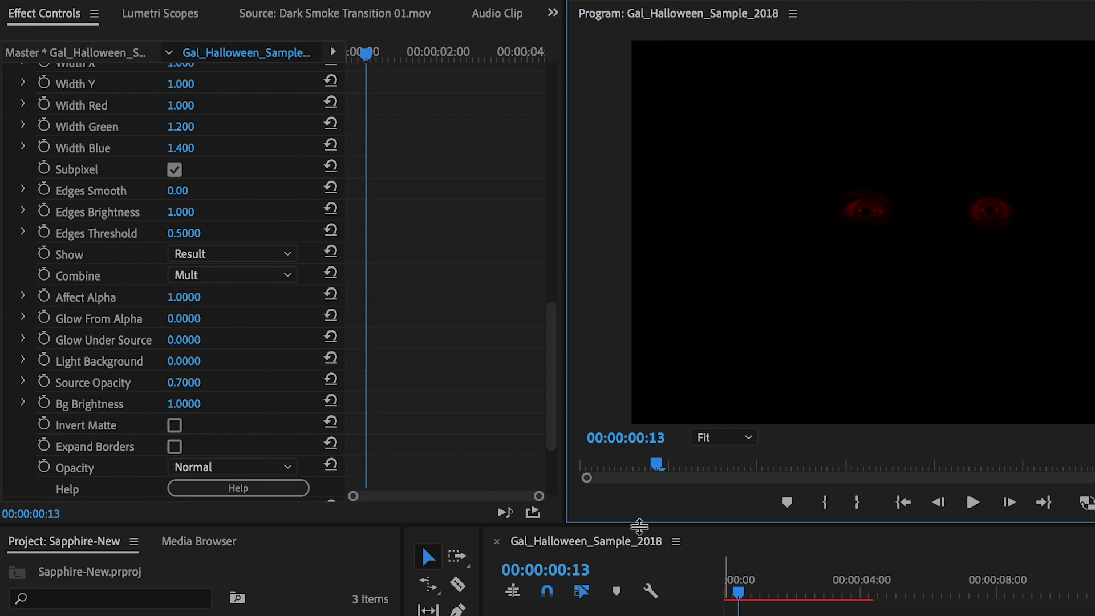
{"action": "left_click_drag", "start_coordinate": [352, 502], "coordinate": [398, 502]}
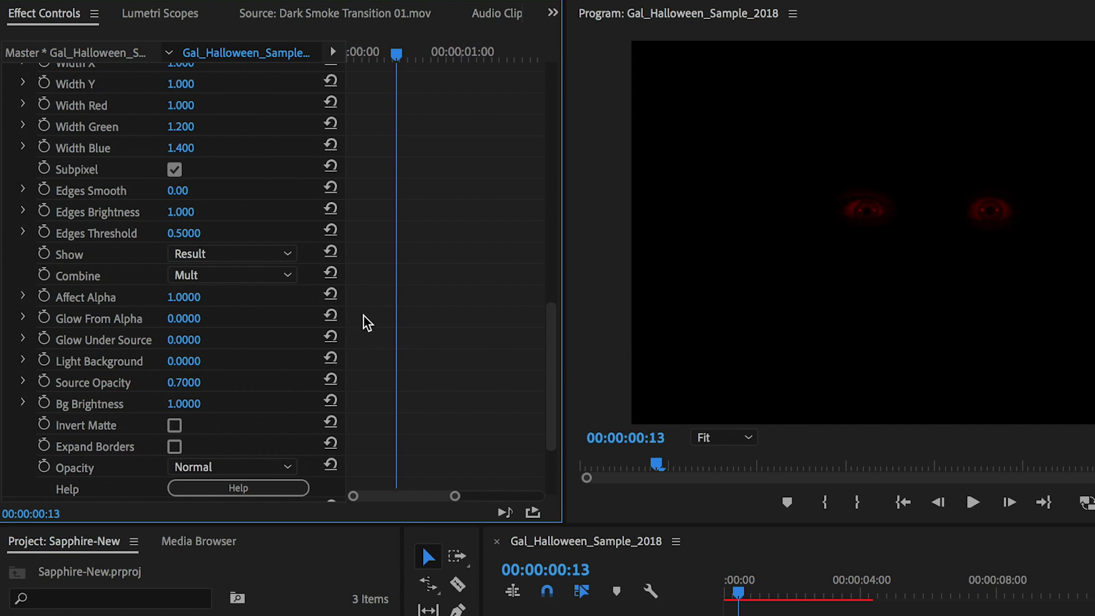
{"action": "scroll", "coordinate": [364, 317], "scroll_direction": "up", "scroll_amount": 5}
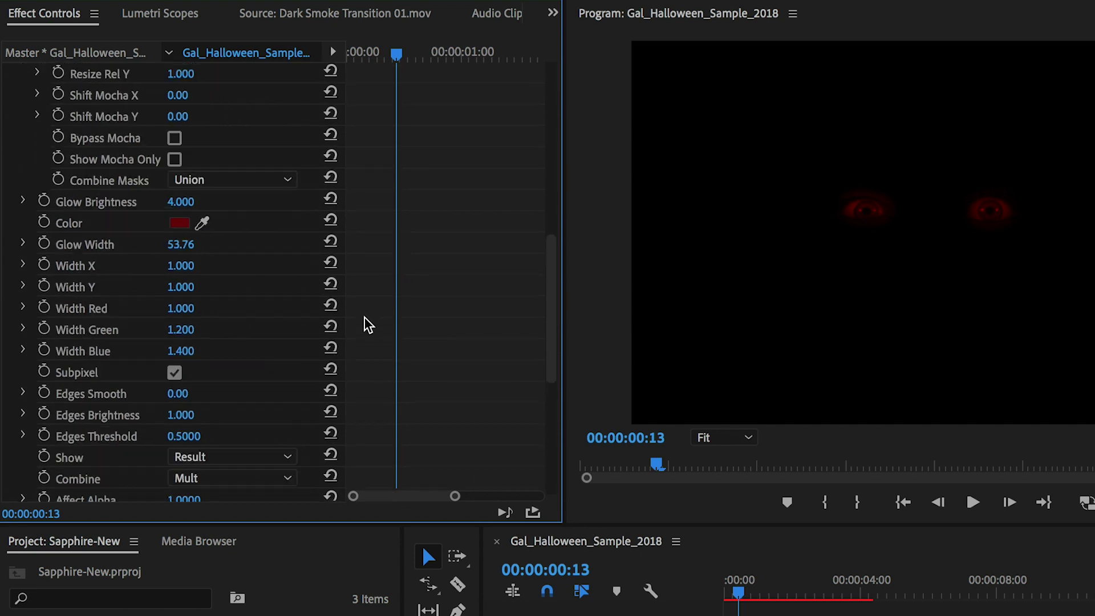
{"action": "scroll", "coordinate": [365, 320], "scroll_direction": "up", "scroll_amount": 2}
{"action": "left_click", "coordinate": [127, 306]}
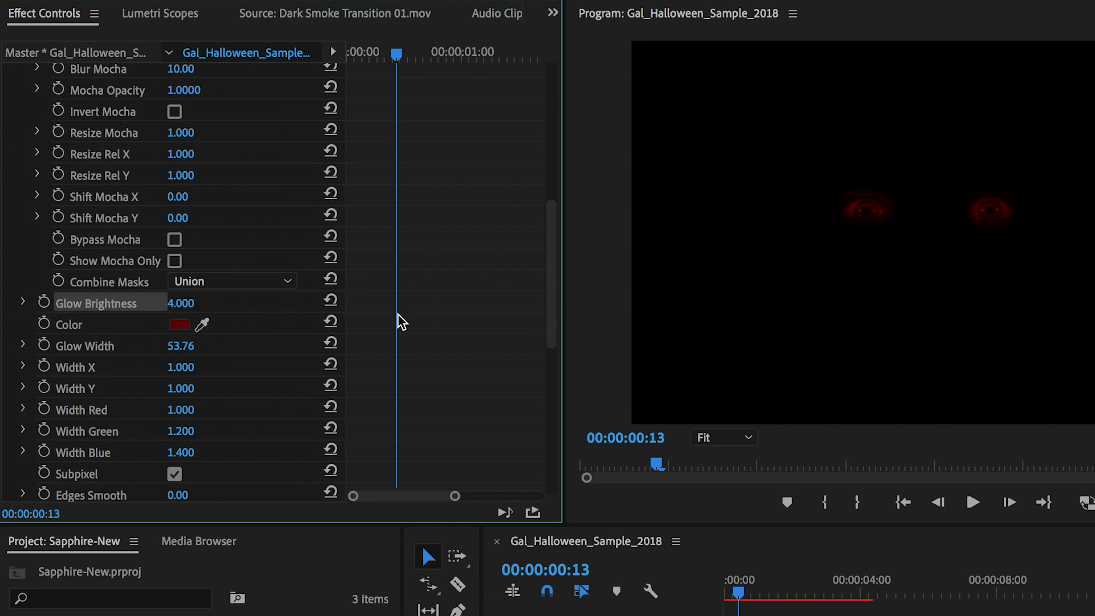
{"action": "left_click", "coordinate": [49, 303]}
Step: Add a Glow Brightness keyframe of 0 at 00:00:00:06 so the red glow fades in
{"action": "left_click", "coordinate": [369, 54]}
{"action": "left_click", "coordinate": [371, 55]}
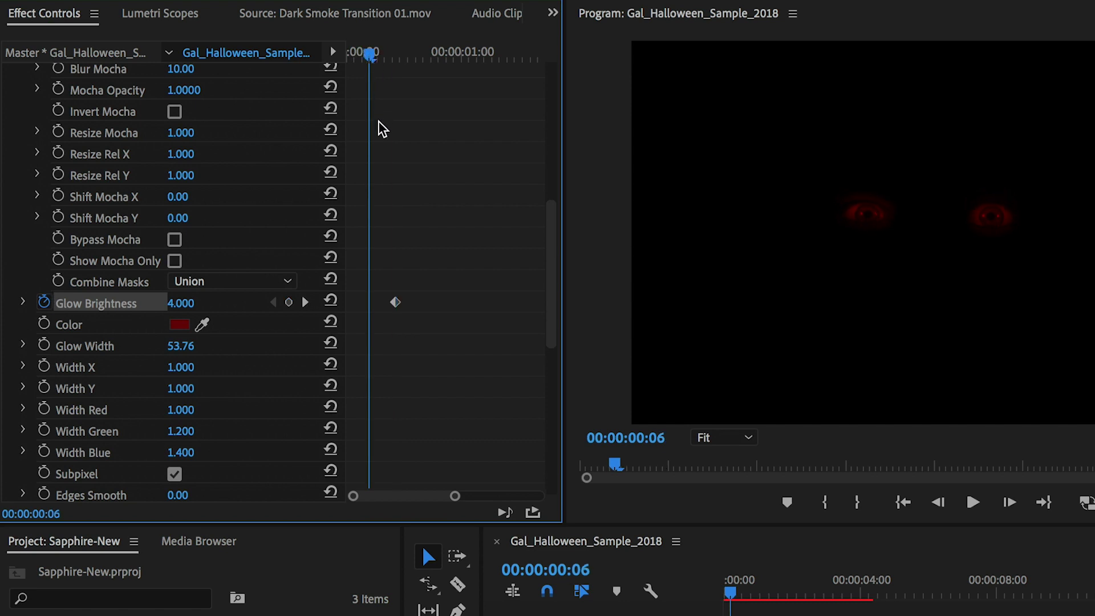
{"action": "left_click", "coordinate": [206, 302]}
{"action": "type", "text": "0"}
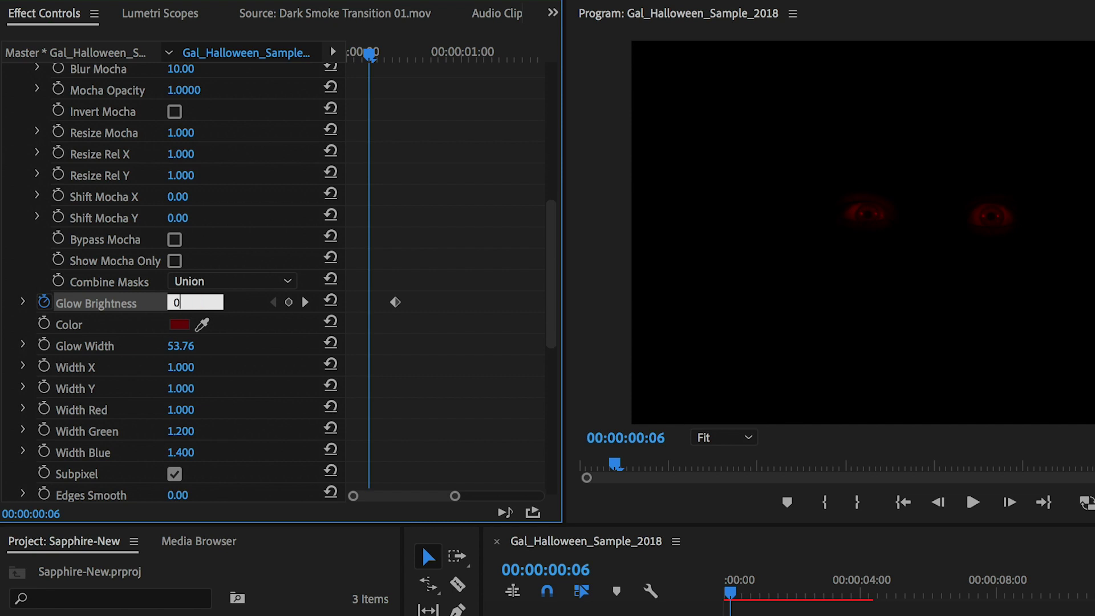
{"action": "left_click", "coordinate": [240, 302]}
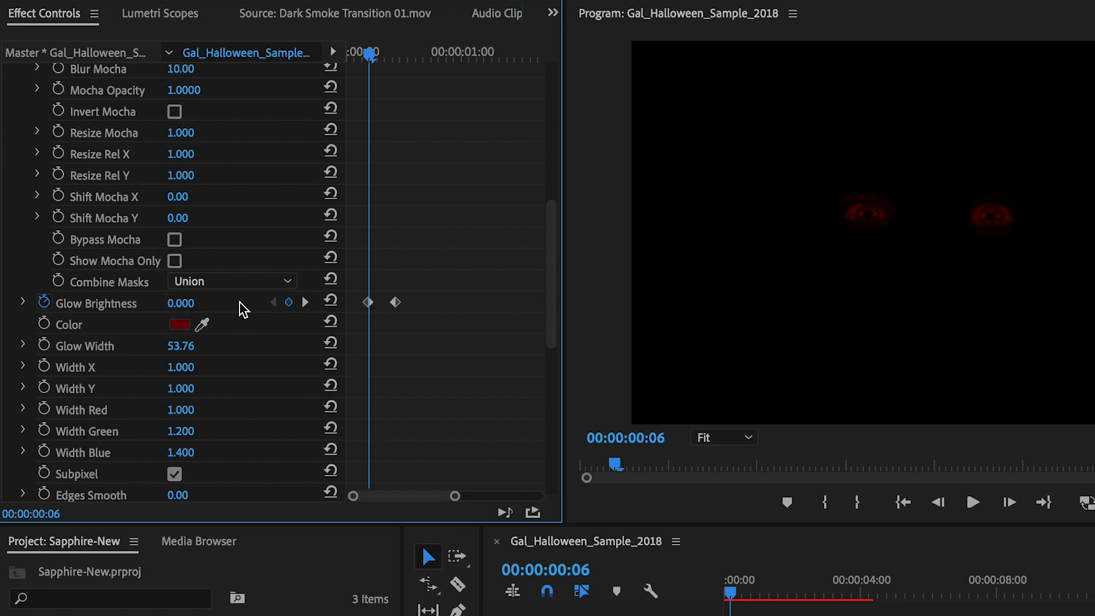
Step: Step through the frames from 00:00:00:06 to 00:00:00:11 to check the red glow's fade-in
{"action": "key", "text": "Right"}
{"action": "key", "text": "Right"}
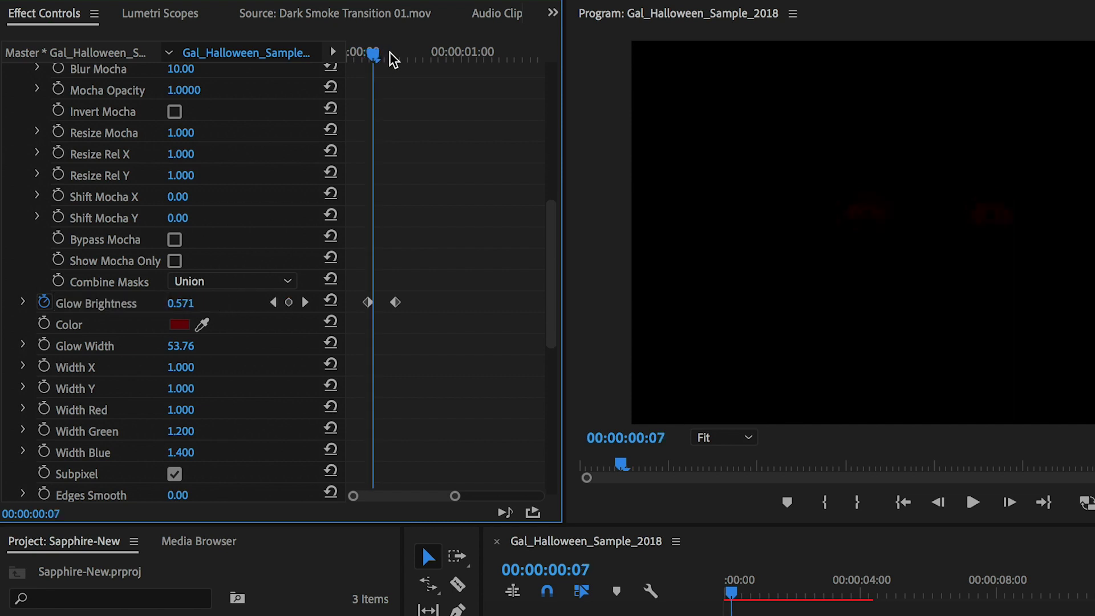
{"action": "key", "text": "Right"}
{"action": "key", "text": "Right"}
{"action": "key", "text": "Right"}
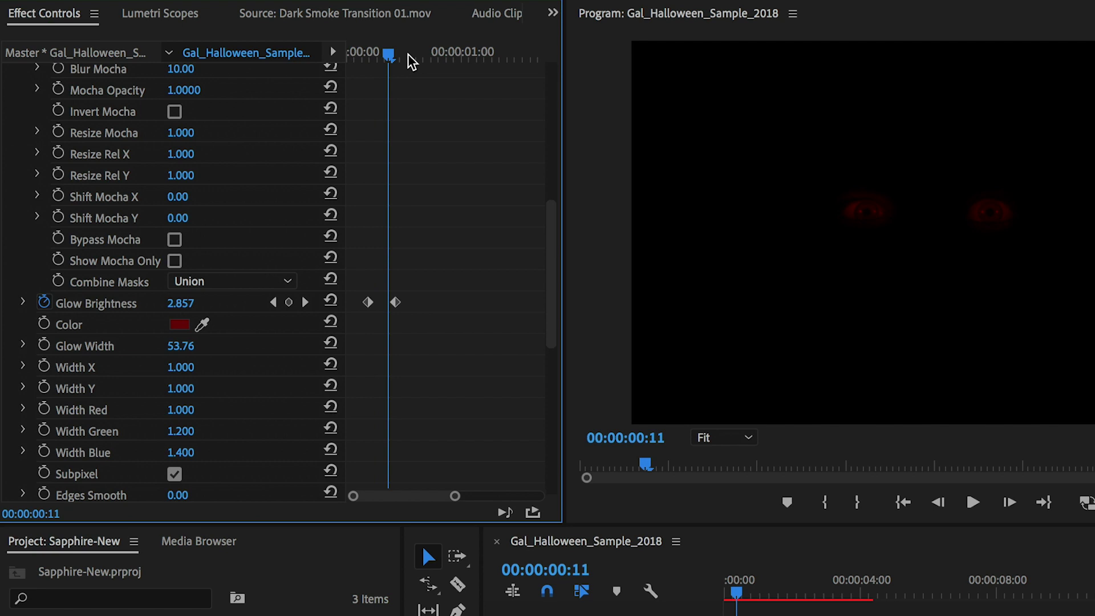
Step: Add a Glow Brightness keyframe at 00:00:03:08 that holds the red glow at 4
{"action": "left_click", "coordinate": [407, 53]}
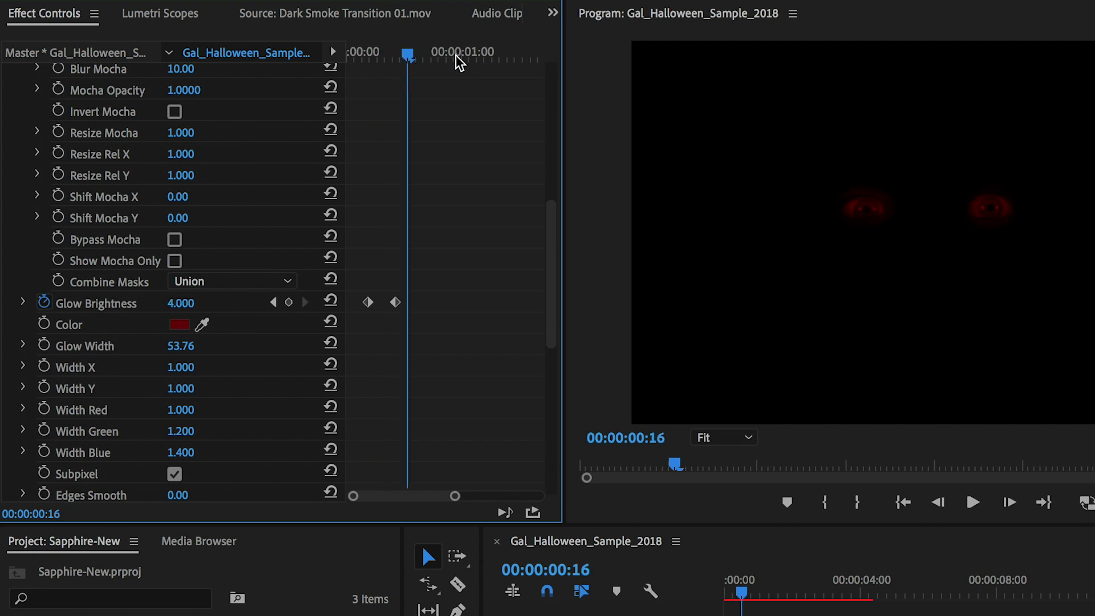
{"action": "left_click_drag", "start_coordinate": [455, 495], "coordinate": [536, 495]}
{"action": "left_click", "coordinate": [497, 53]}
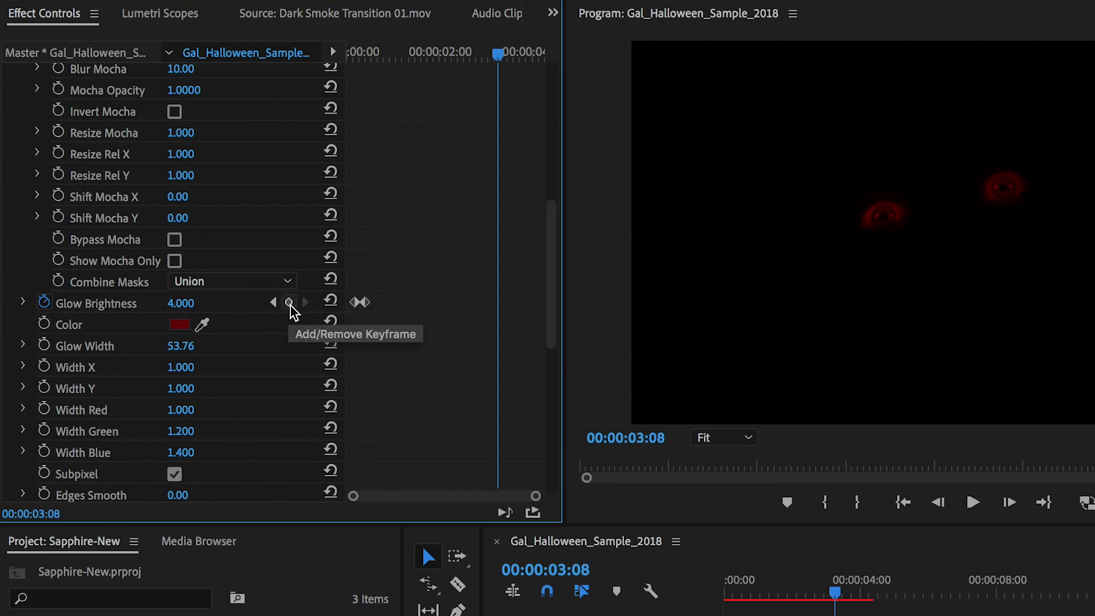
{"action": "left_click", "coordinate": [289, 303]}
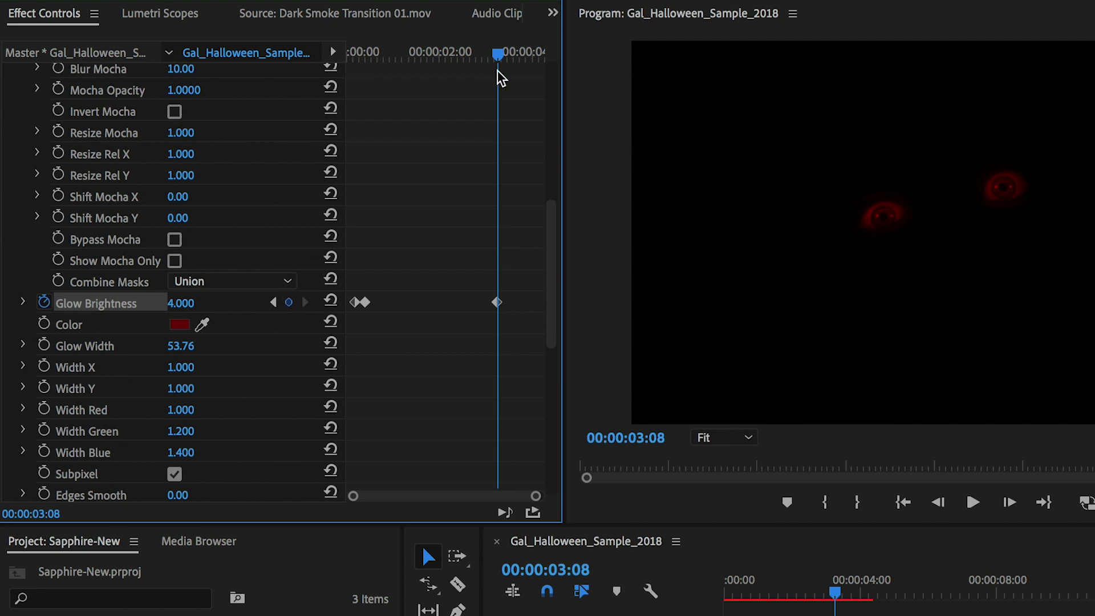
Step: Add a Glow Brightness keyframe of 0 at 00:00:03:20 so the red glow fades out
{"action": "left_click_drag", "start_coordinate": [512, 52], "coordinate": [516, 53]}
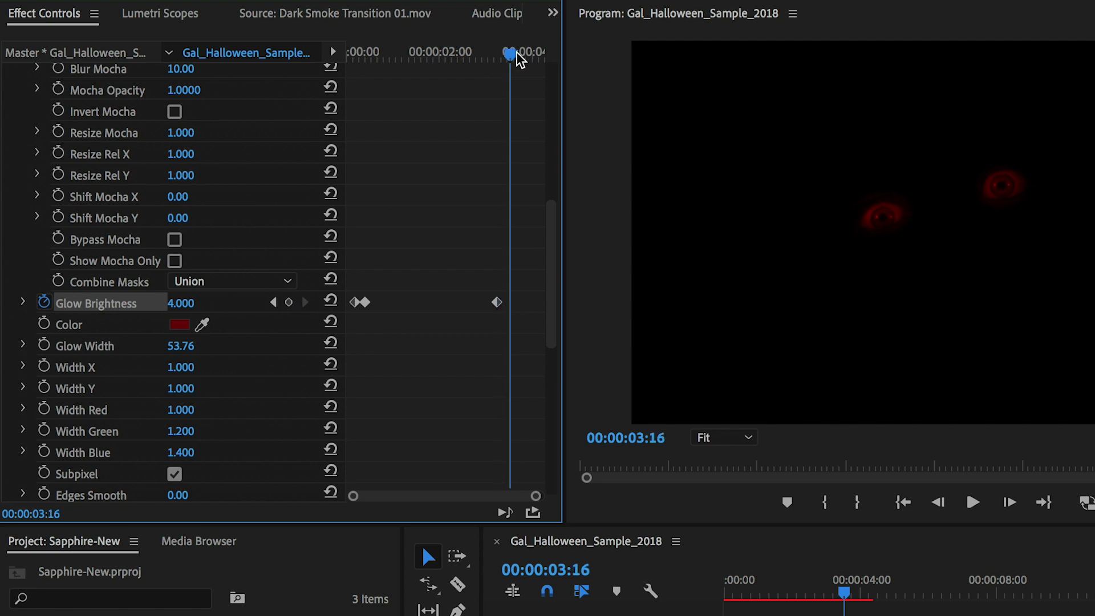
{"action": "left_click", "coordinate": [181, 303]}
{"action": "type", "text": "0"}
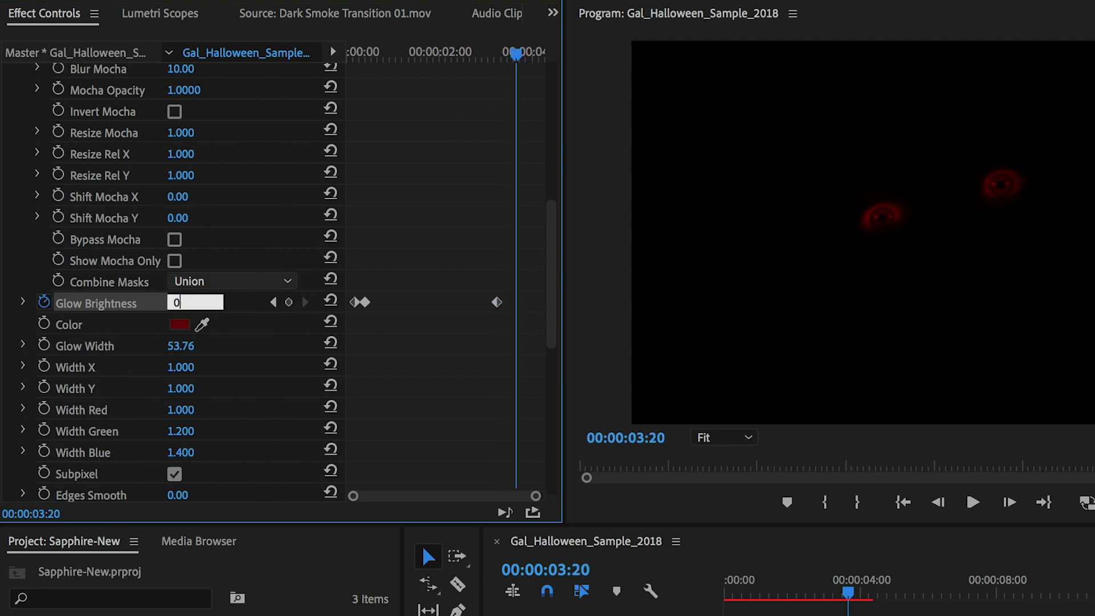
{"action": "key", "text": "Return"}
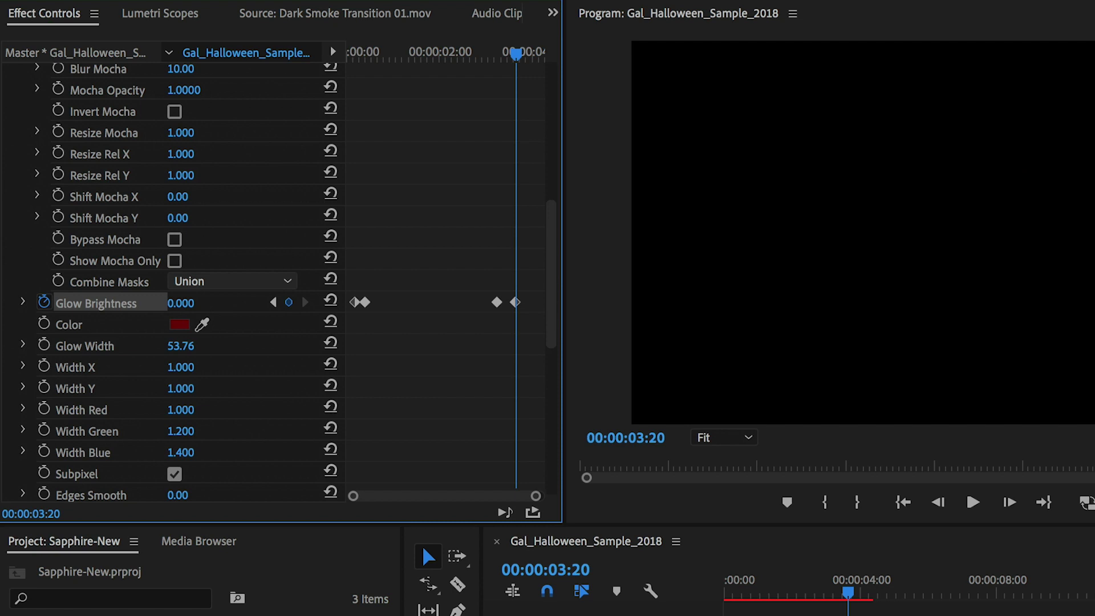
Step: Render the sequence and play it from the start to check the red glow's fade-in and fade-out
{"action": "key", "text": "Return"}
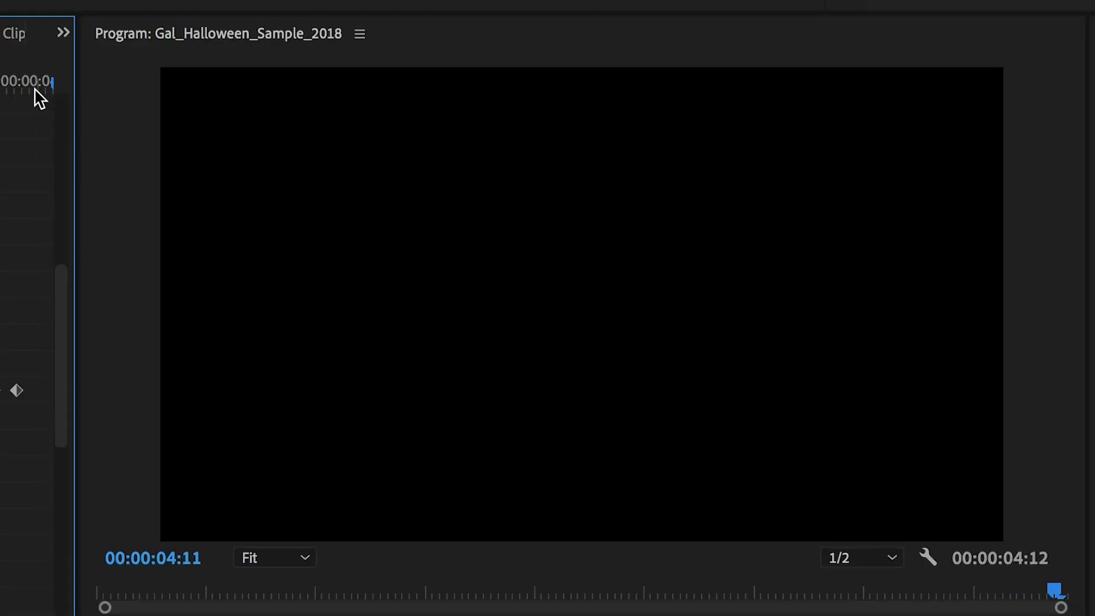
{"action": "key", "text": "Home"}
{"action": "key", "text": "space"}
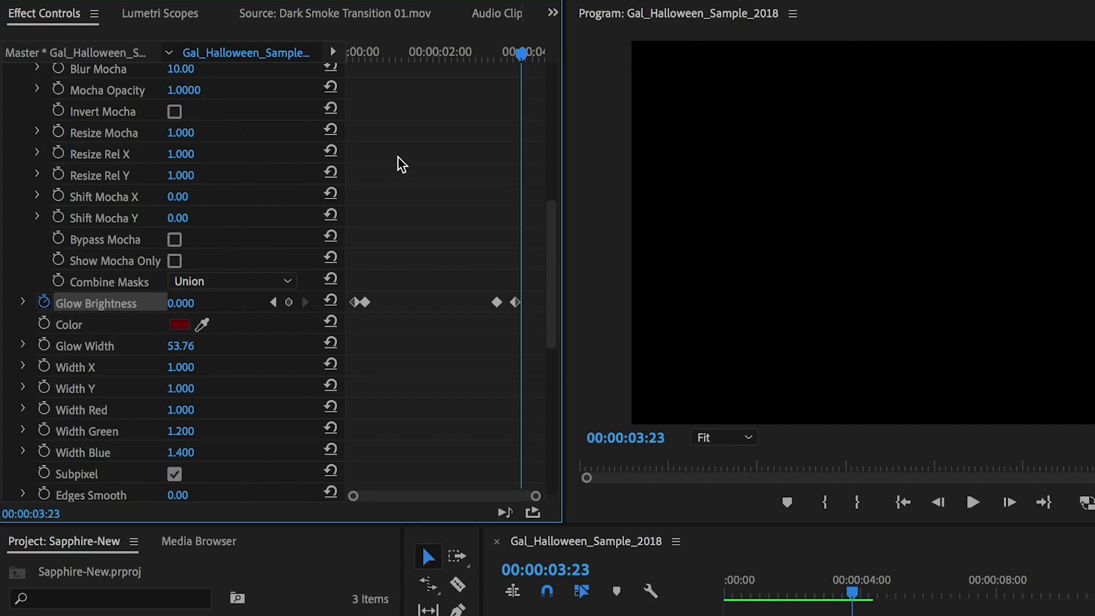
Step: Go to 00:00:01:24, collapse the first S_GlowEdges effect and rename it Red Demon
{"action": "scroll", "coordinate": [400, 156], "scroll_direction": "up", "scroll_amount": 10}
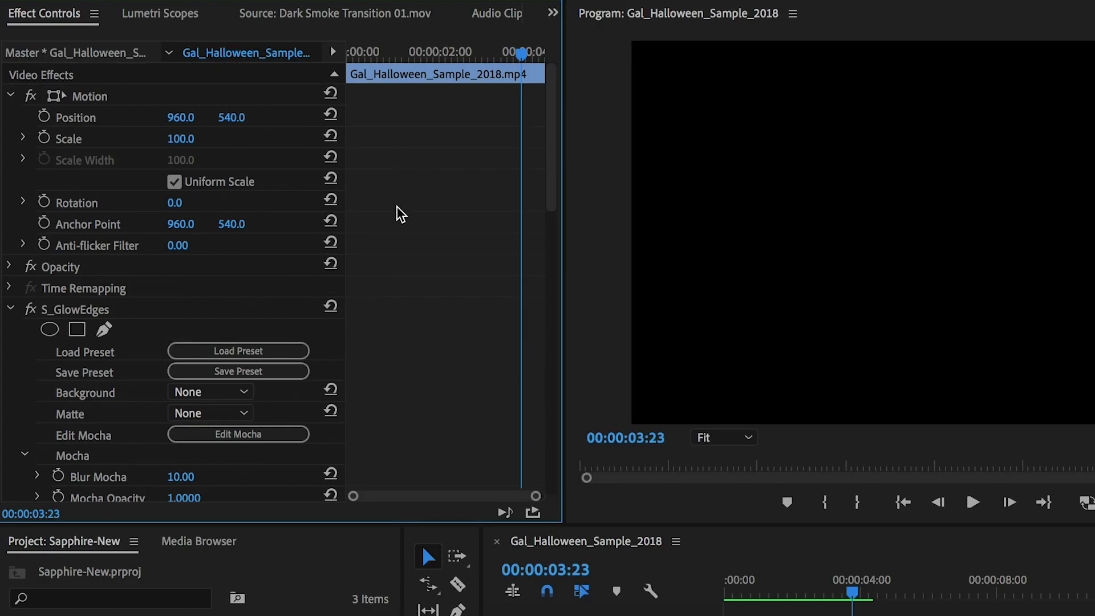
{"action": "left_click", "coordinate": [431, 52]}
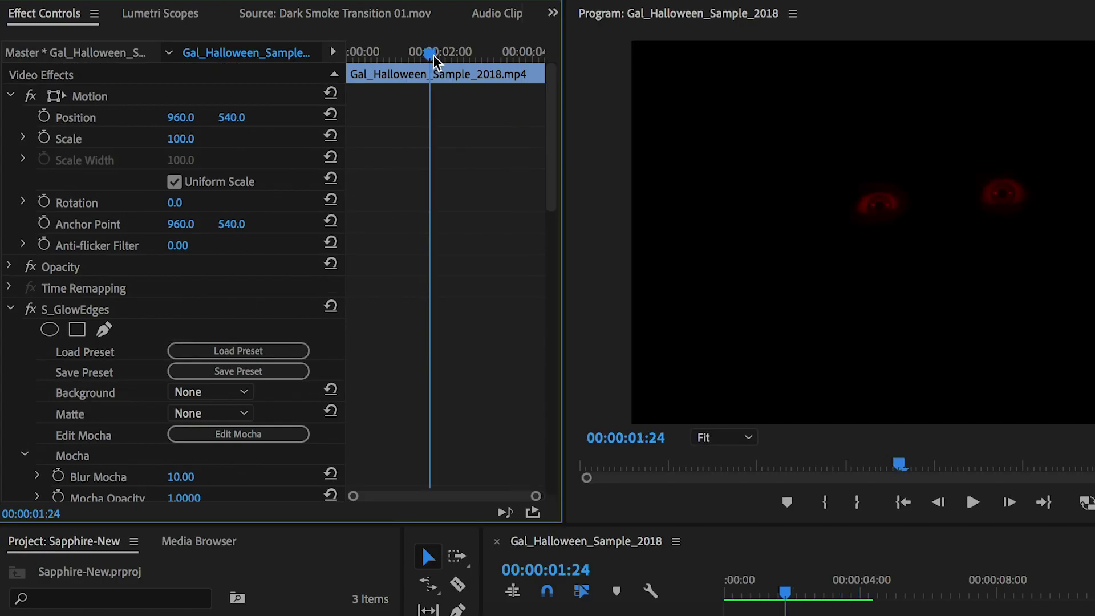
{"action": "left_click", "coordinate": [11, 308]}
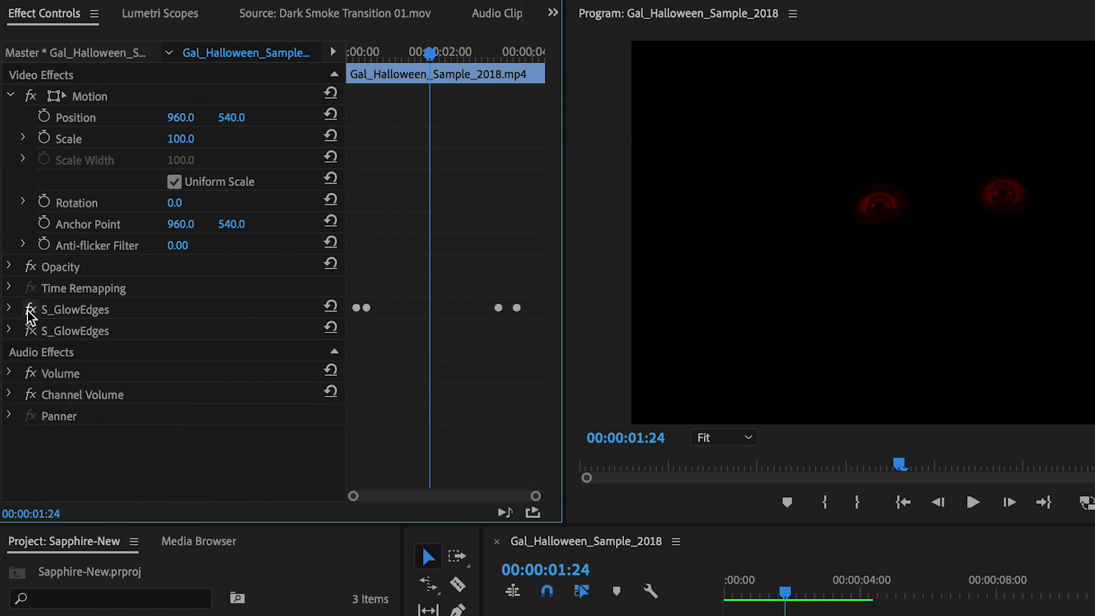
{"action": "left_click", "coordinate": [73, 310]}
{"action": "right_click", "coordinate": [101, 313]}
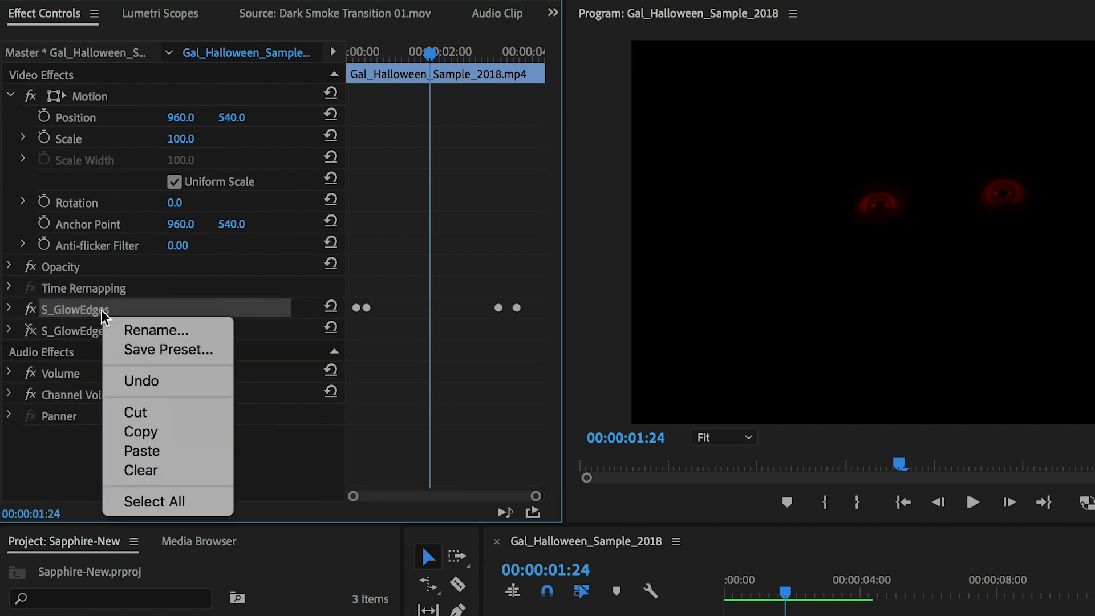
{"action": "left_click", "coordinate": [140, 332]}
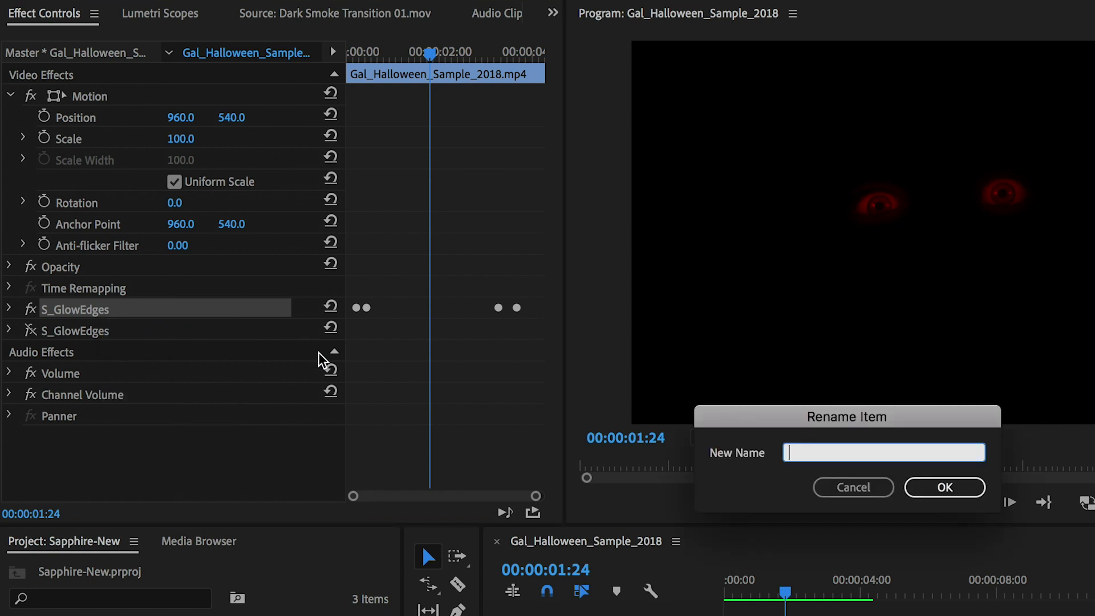
{"action": "type", "text": "Red Demon"}
{"action": "left_click", "coordinate": [951, 487]}
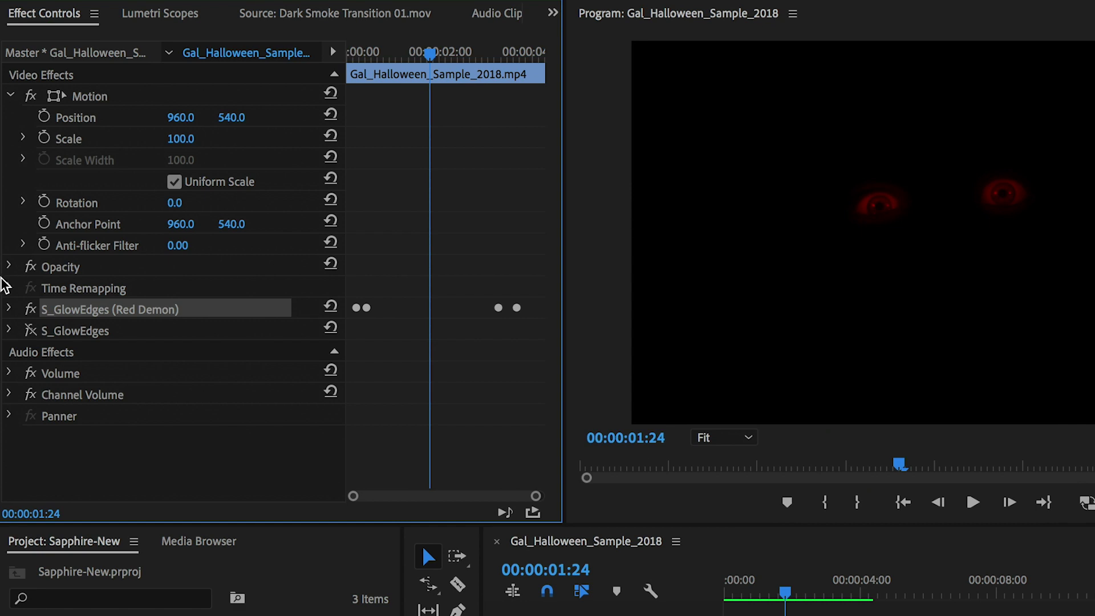
Step: Rename the second S_GlowEdges effect Glowing Eyes
{"action": "left_click", "coordinate": [85, 327]}
{"action": "right_click", "coordinate": [83, 331]}
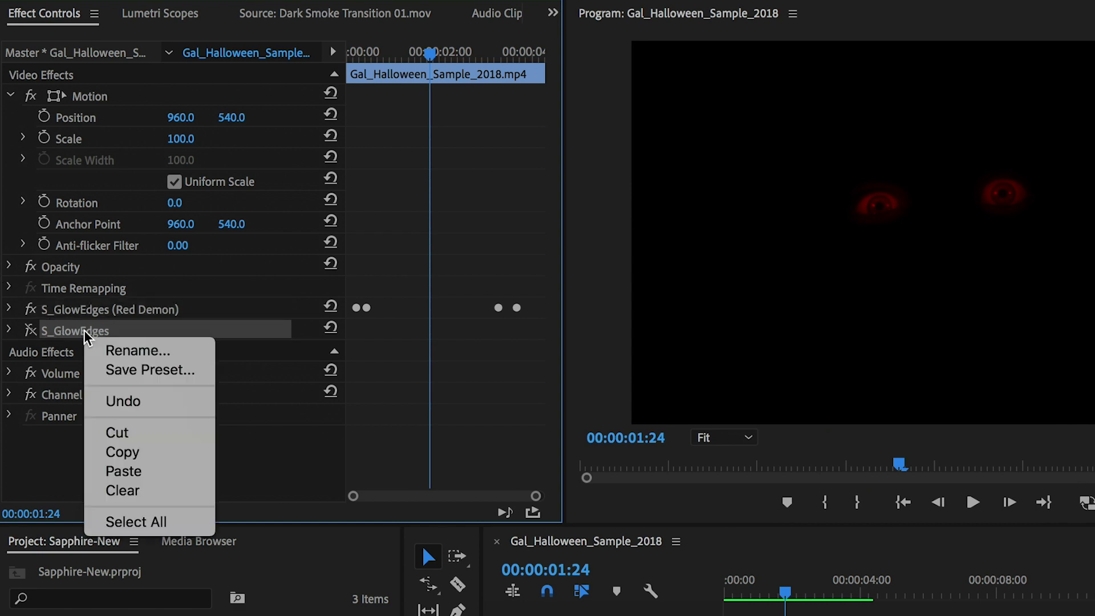
{"action": "left_click", "coordinate": [136, 351]}
{"action": "type", "text": "Glowing Eyes"}
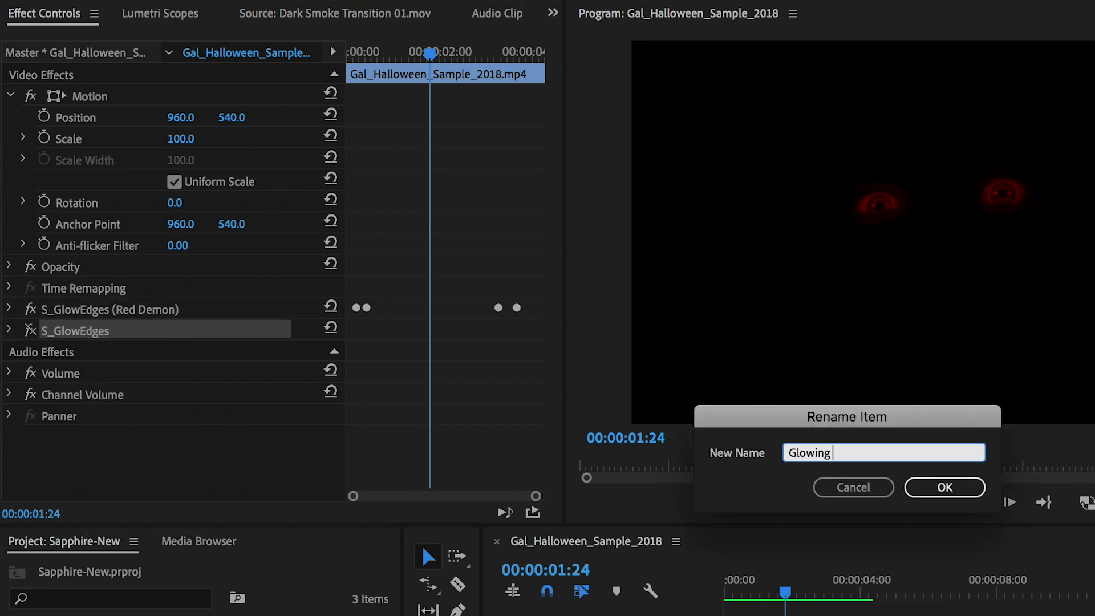
{"action": "left_click", "coordinate": [945, 486]}
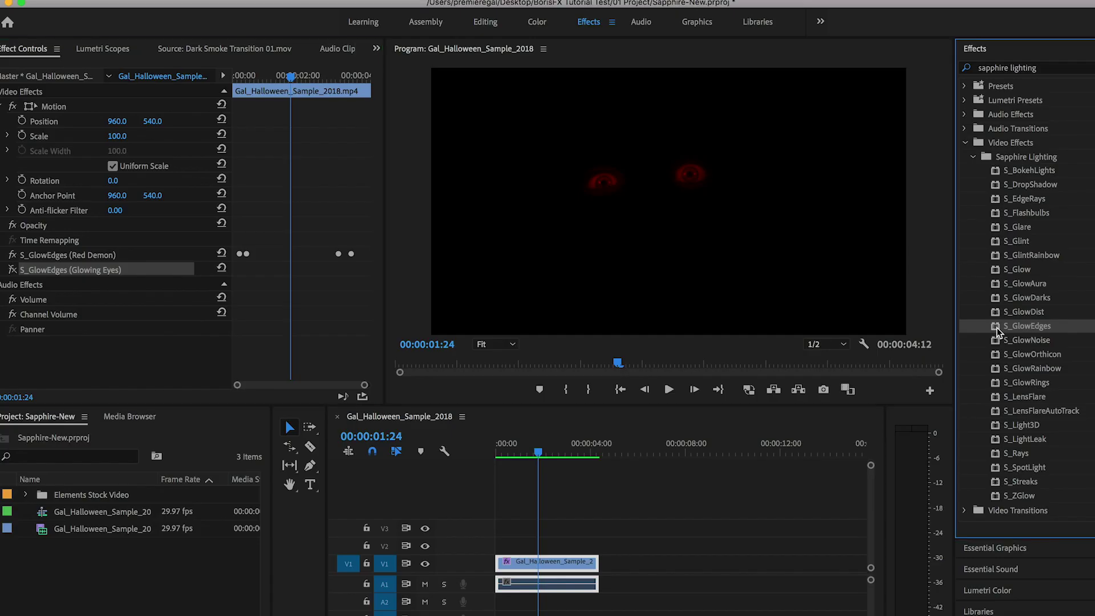
Step: Add a third S_GlowEdges effect to the clip and turn off the Red Demon effect
{"action": "double_click", "coordinate": [998, 328]}
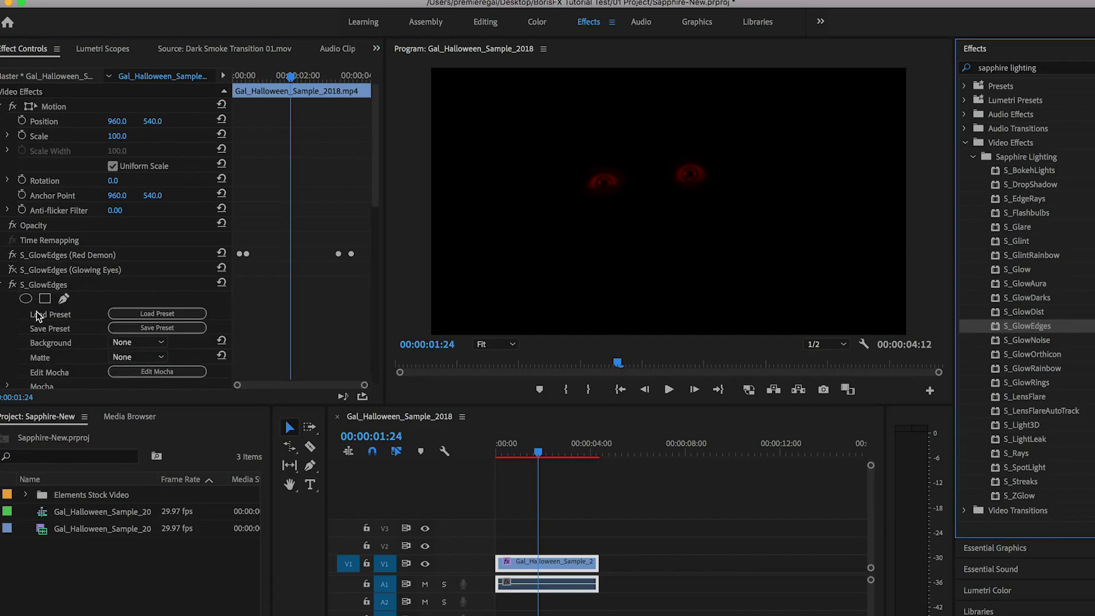
{"action": "left_click", "coordinate": [12, 254]}
{"action": "scroll", "coordinate": [146, 241], "scroll_direction": "down", "scroll_amount": 5}
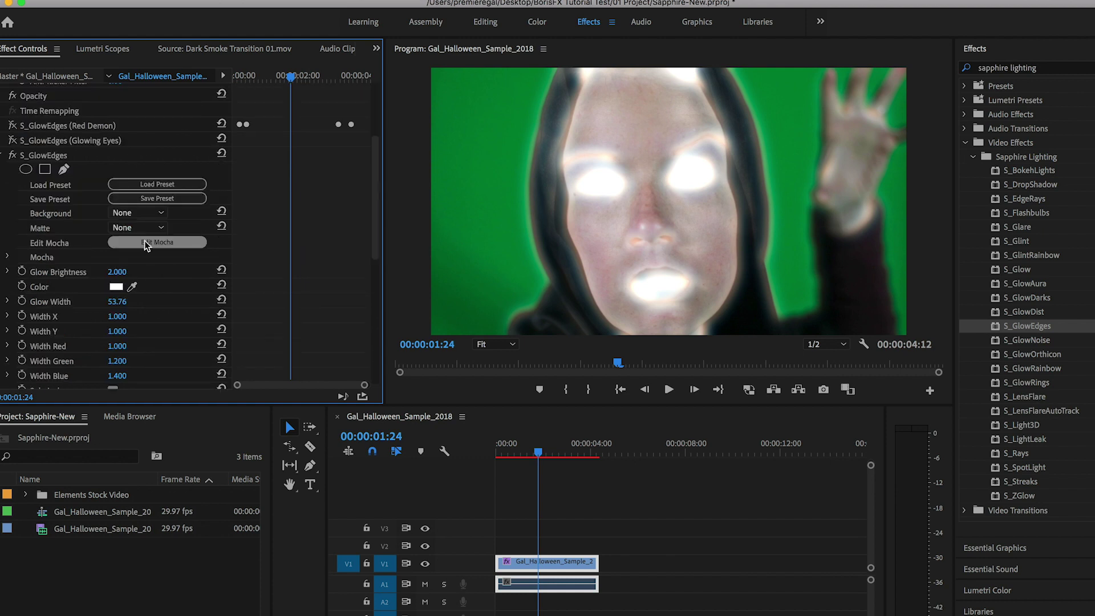
Step: Open the third S_GlowEdges effect in Mocha and frame the woman's eyes for masking
{"action": "left_click", "coordinate": [160, 243]}
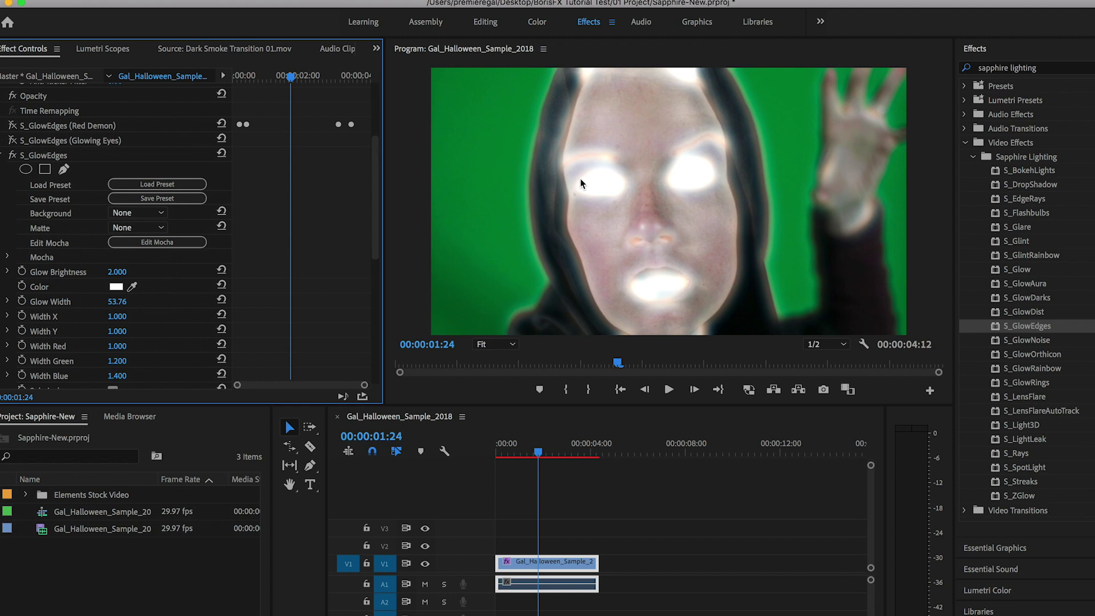
{"action": "left_click", "coordinate": [165, 241]}
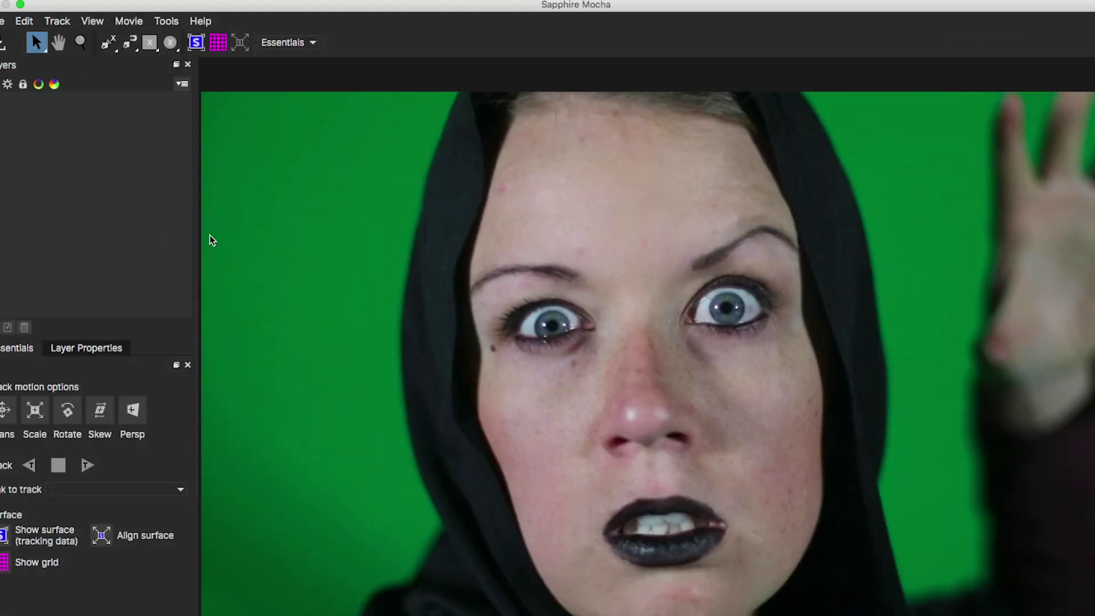
{"action": "left_click", "coordinate": [80, 42]}
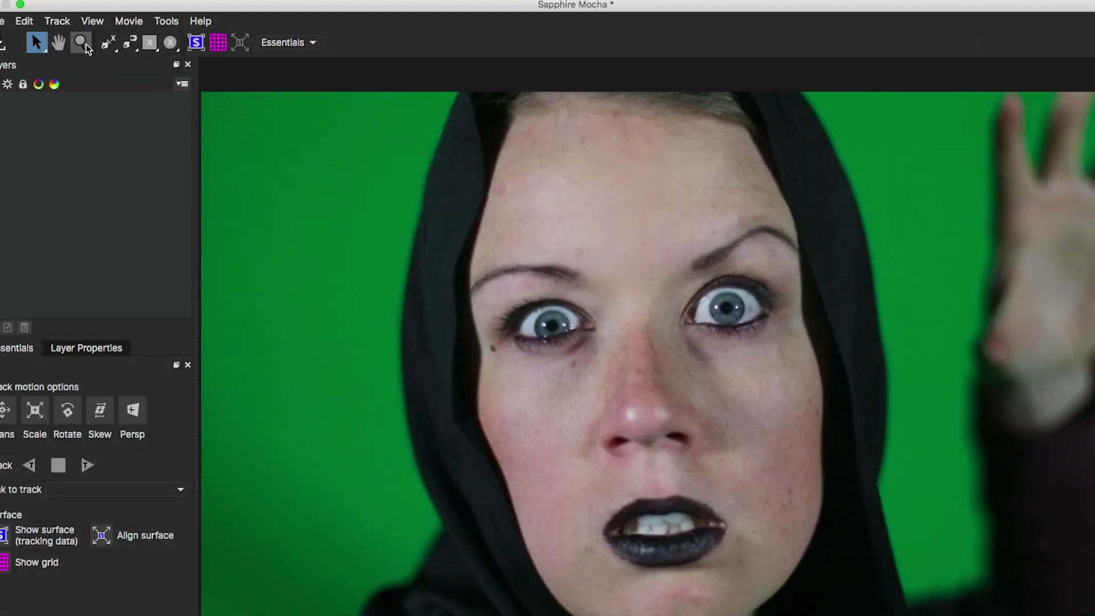
{"action": "left_click_drag", "start_coordinate": [625, 372], "coordinate": [645, 205]}
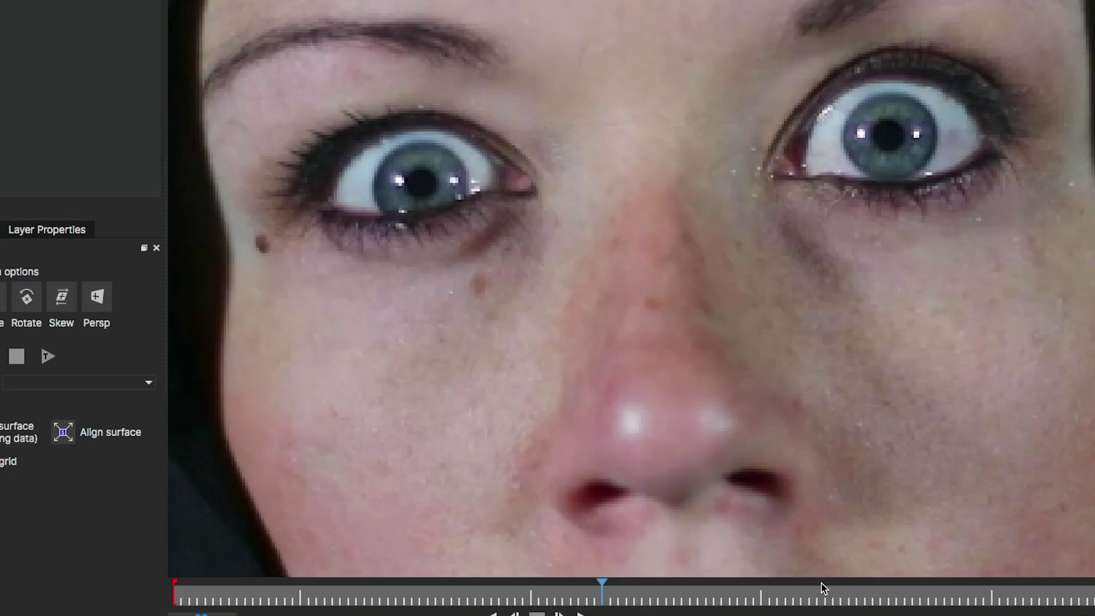
{"action": "left_click", "coordinate": [824, 586]}
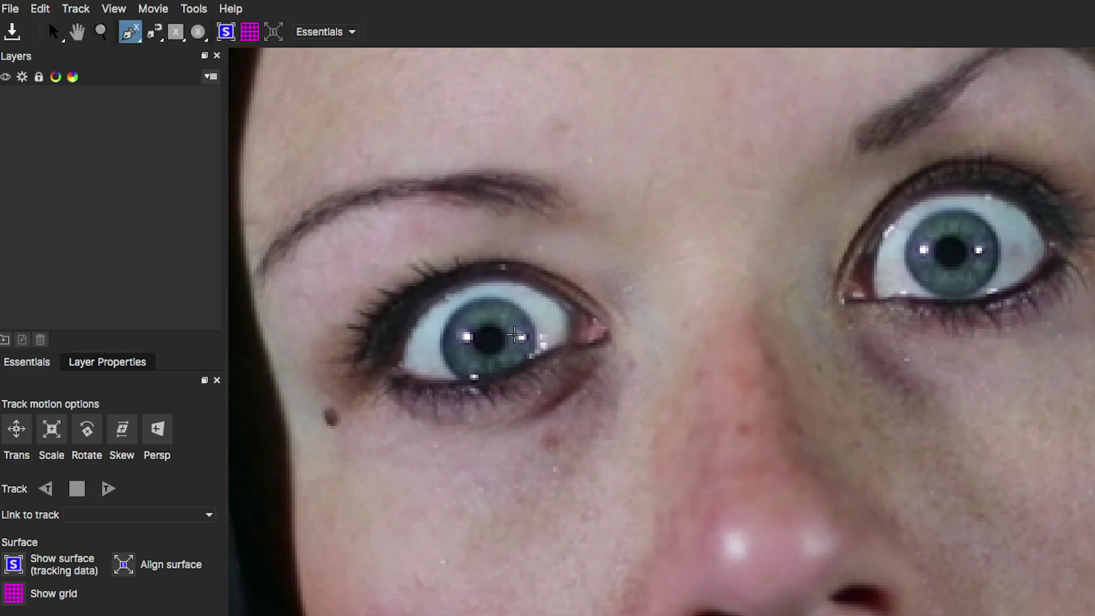
Step: Draw a closed X-spline around the iris of the eye on the left side of the image
{"action": "left_click", "coordinate": [427, 367]}
{"action": "left_click", "coordinate": [473, 296]}
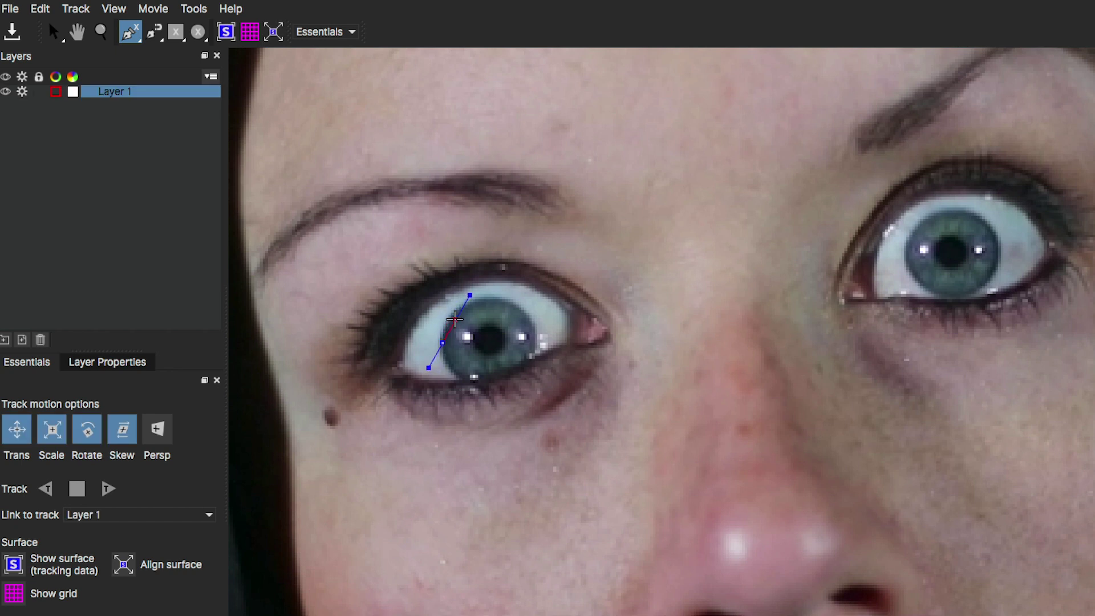
{"action": "left_click", "coordinate": [457, 320]}
{"action": "left_click", "coordinate": [473, 308]}
{"action": "left_click", "coordinate": [499, 307]}
{"action": "left_click", "coordinate": [519, 311]}
{"action": "left_click", "coordinate": [529, 333]}
{"action": "left_click", "coordinate": [532, 348]}
{"action": "left_click", "coordinate": [526, 359]}
{"action": "left_click", "coordinate": [522, 370]}
{"action": "left_click", "coordinate": [506, 379]}
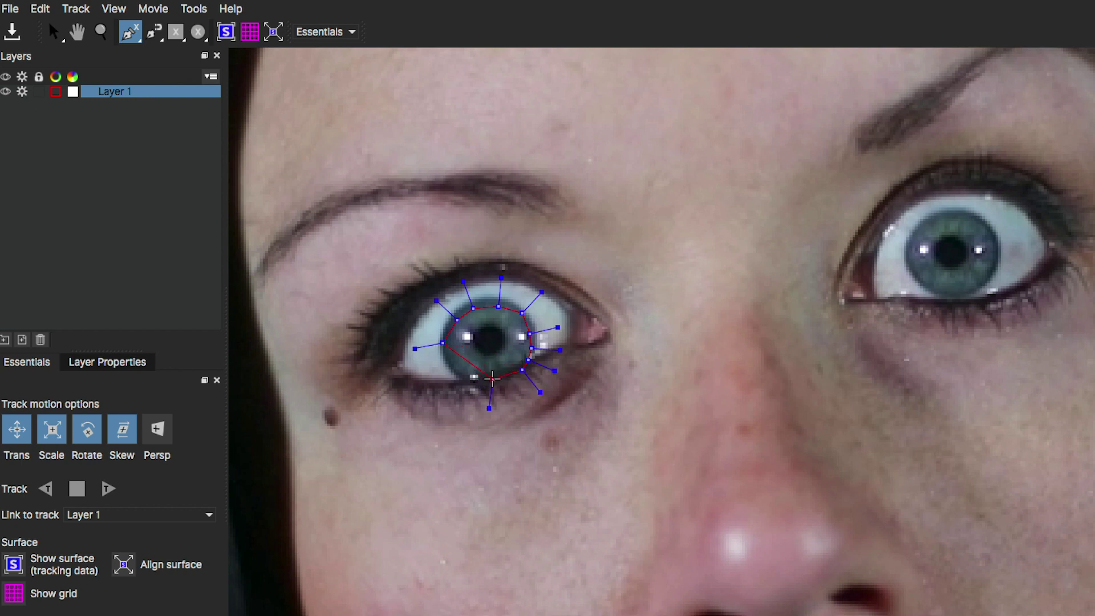
{"action": "left_click", "coordinate": [490, 379]}
{"action": "left_click", "coordinate": [478, 382]}
{"action": "left_click", "coordinate": [463, 380]}
{"action": "left_click", "coordinate": [440, 369]}
{"action": "left_click", "coordinate": [445, 354]}
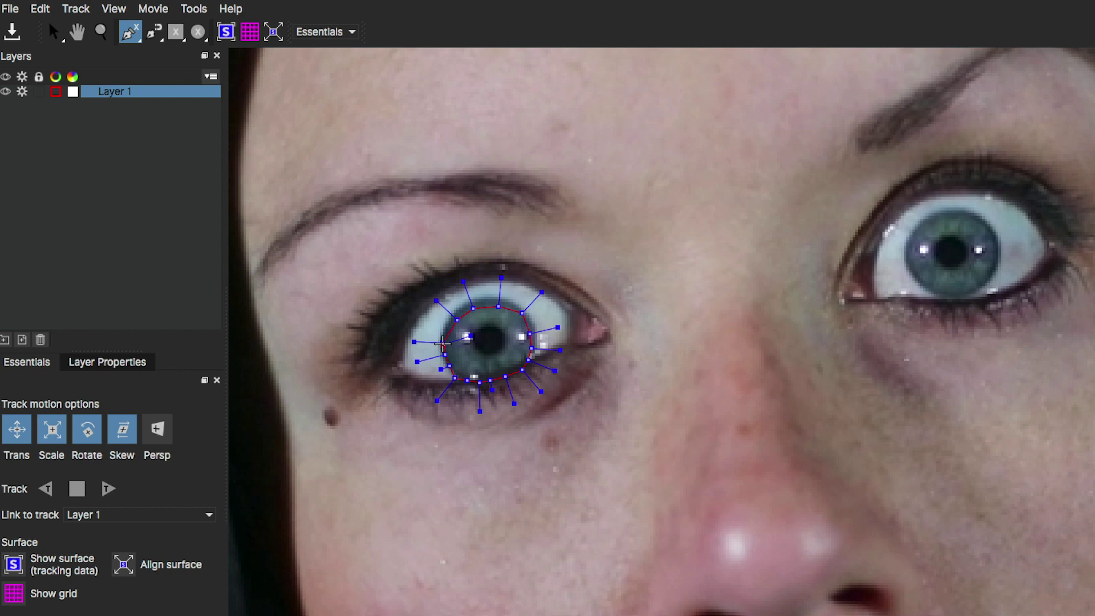
{"action": "left_click", "coordinate": [443, 342]}
{"action": "key", "text": "b"}
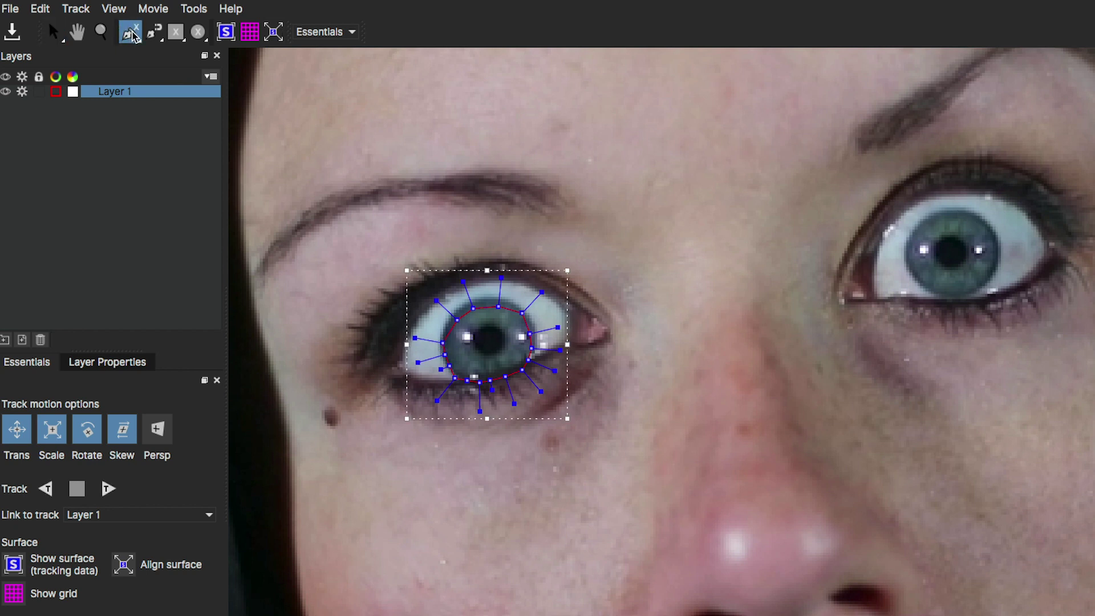
Step: Draw a second closed X-spline around the iris of the eye on the right side of the image
{"action": "left_click", "coordinate": [922, 228]}
{"action": "left_click", "coordinate": [935, 219]}
{"action": "left_click", "coordinate": [955, 217]}
{"action": "left_click", "coordinate": [971, 217]}
{"action": "left_click", "coordinate": [985, 224]}
{"action": "left_click", "coordinate": [991, 236]}
{"action": "left_click", "coordinate": [995, 251]}
{"action": "left_click", "coordinate": [994, 267]}
{"action": "left_click", "coordinate": [984, 281]}
{"action": "left_click", "coordinate": [977, 289]}
{"action": "left_click", "coordinate": [966, 292]}
{"action": "left_click", "coordinate": [955, 292]}
{"action": "left_click", "coordinate": [938, 291]}
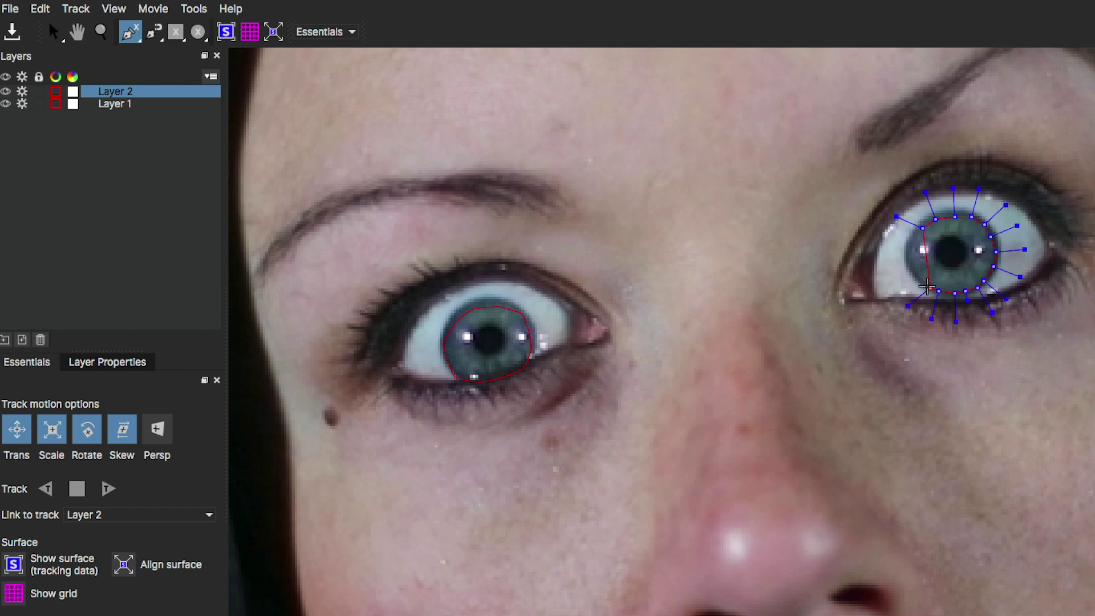
{"action": "left_click", "coordinate": [925, 282]}
{"action": "left_click", "coordinate": [918, 276]}
{"action": "left_click", "coordinate": [912, 262]}
{"action": "left_click", "coordinate": [912, 250]}
{"action": "left_click", "coordinate": [916, 238]}
{"action": "left_click", "coordinate": [924, 225]}
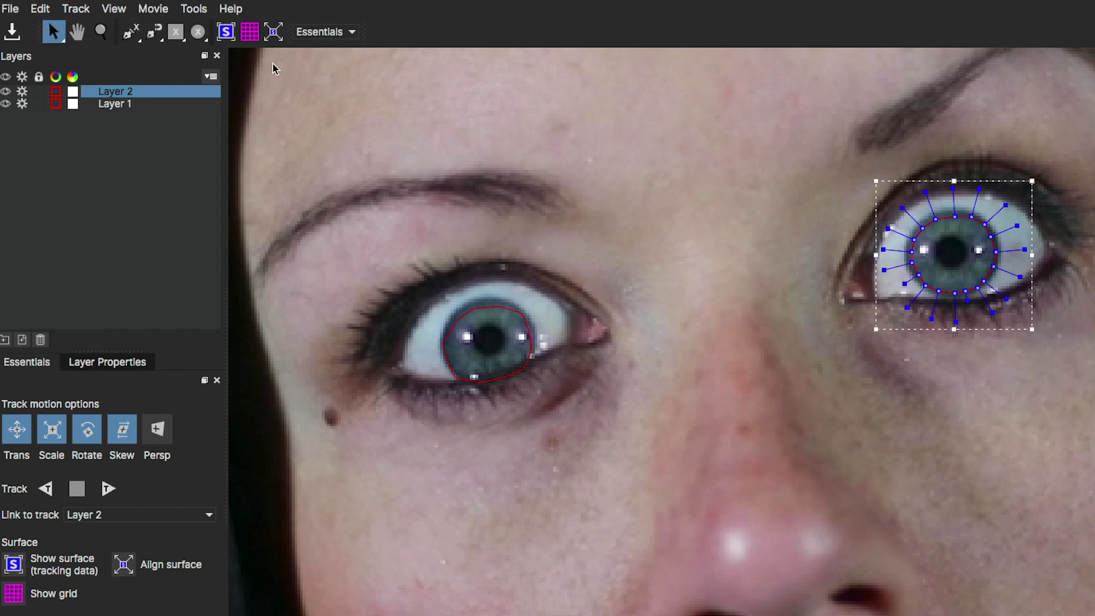
Step: Select both iris layers and track them forward to the clip's end, then backward from frame 125
{"action": "left_click", "coordinate": [125, 108], "text": "shift"}
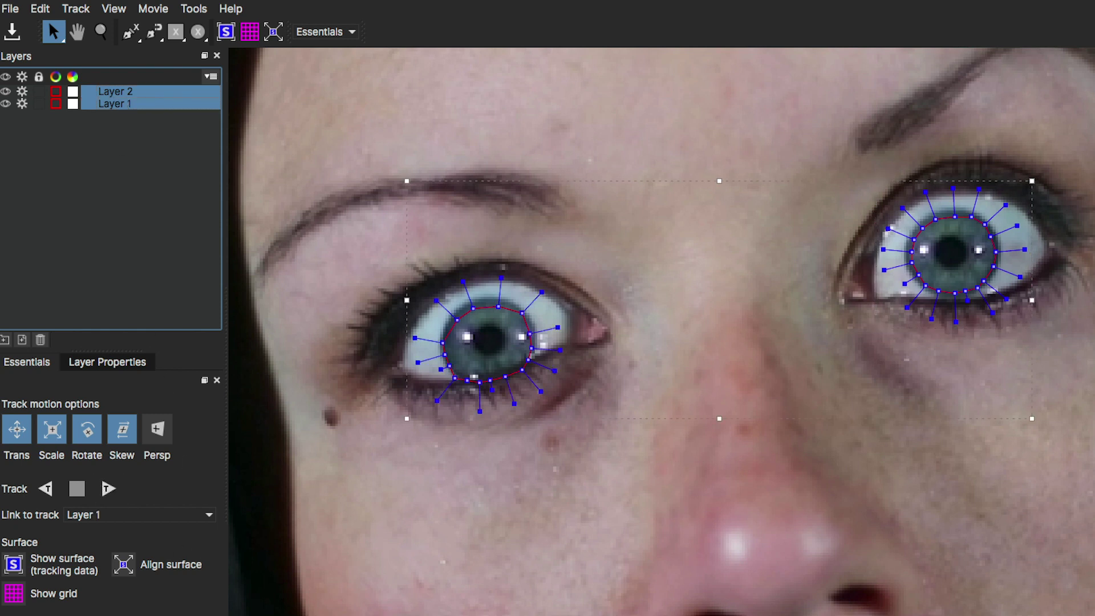
{"action": "left_click", "coordinate": [105, 490]}
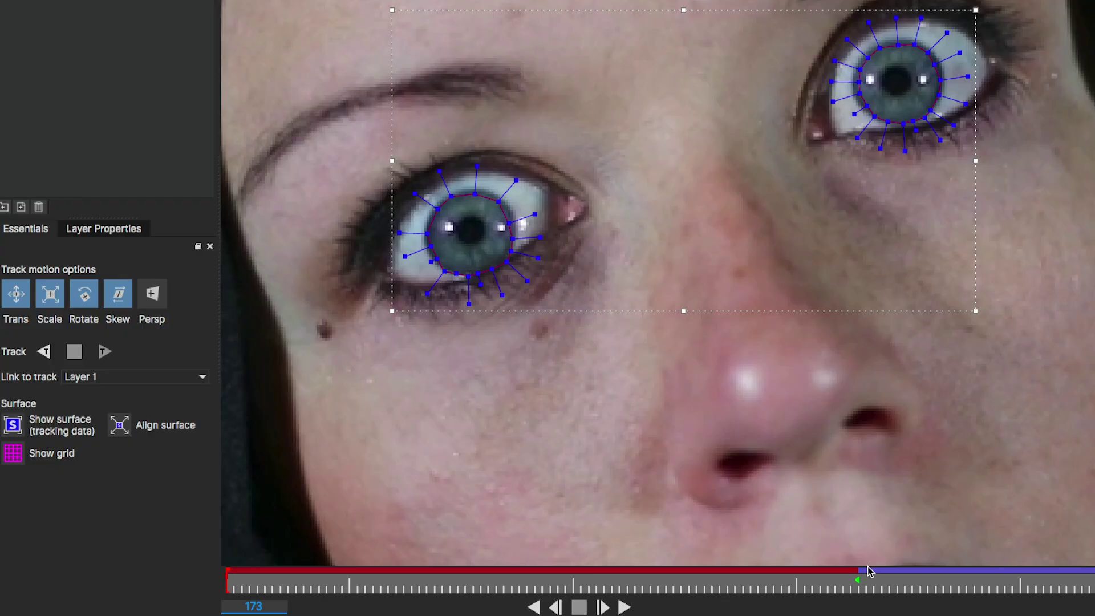
{"action": "left_click", "coordinate": [869, 567]}
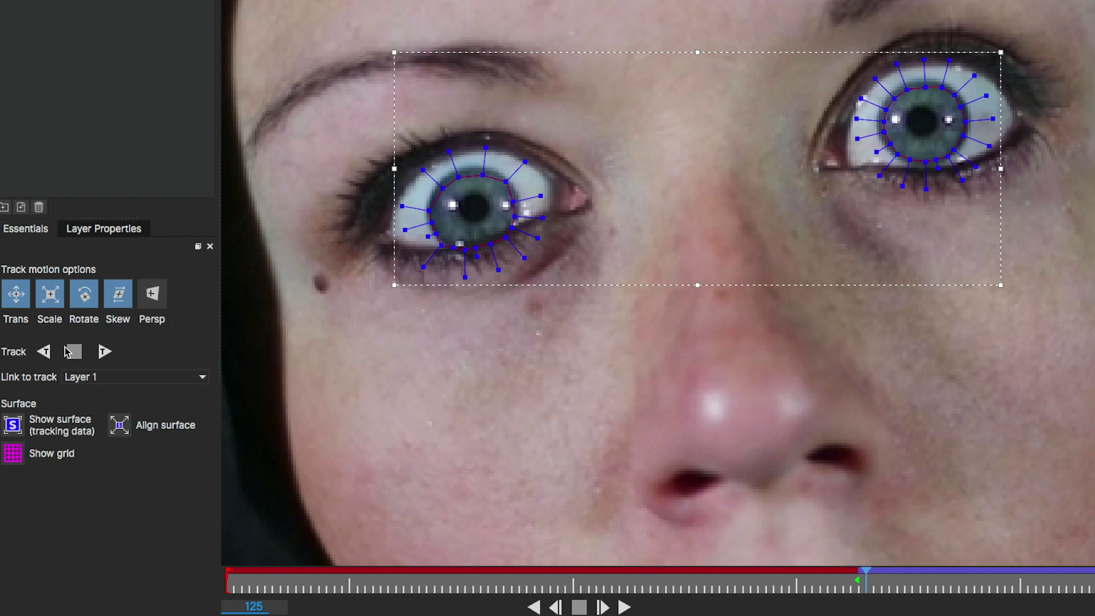
{"action": "left_click", "coordinate": [43, 352]}
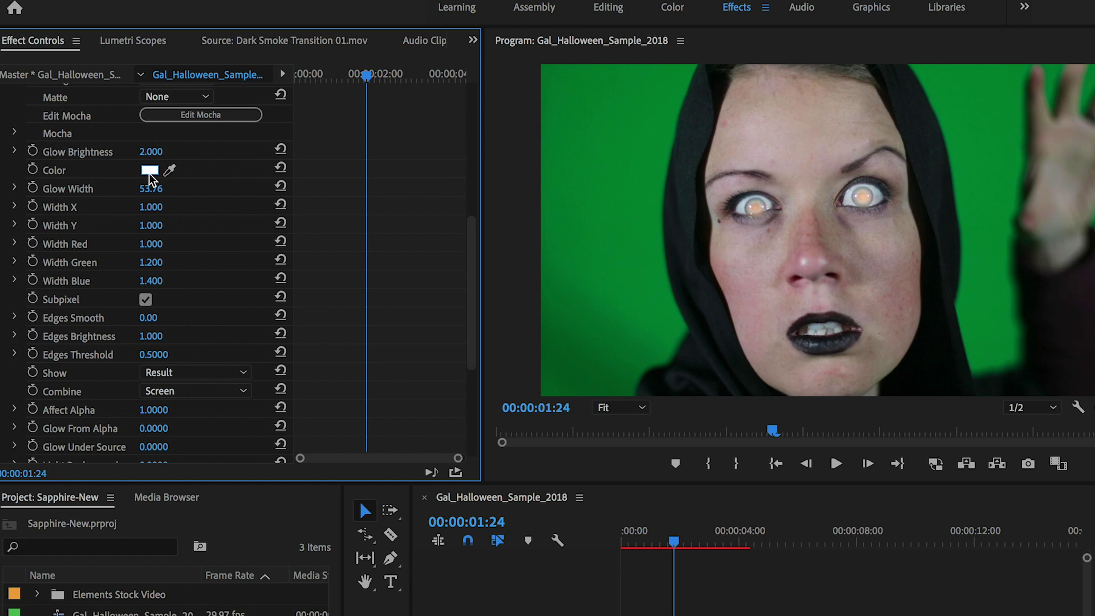
Step: Set the third S_GlowEdges effect's glow color to yellow-green C1ED0F
{"action": "left_click", "coordinate": [152, 173]}
{"action": "left_click", "coordinate": [764, 227]}
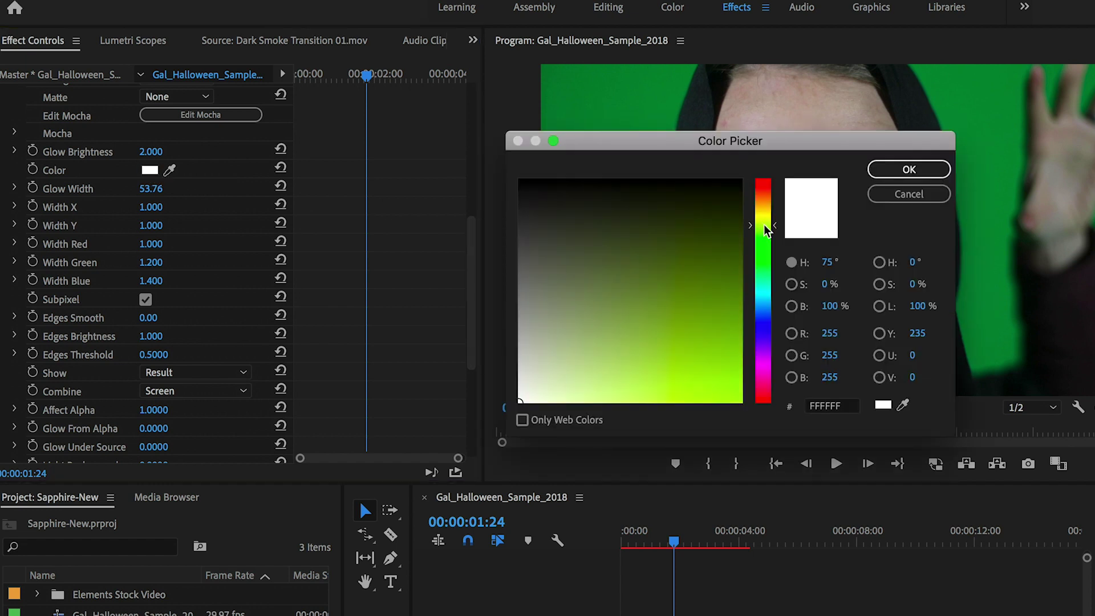
{"action": "left_click_drag", "start_coordinate": [728, 361], "coordinate": [729, 387]}
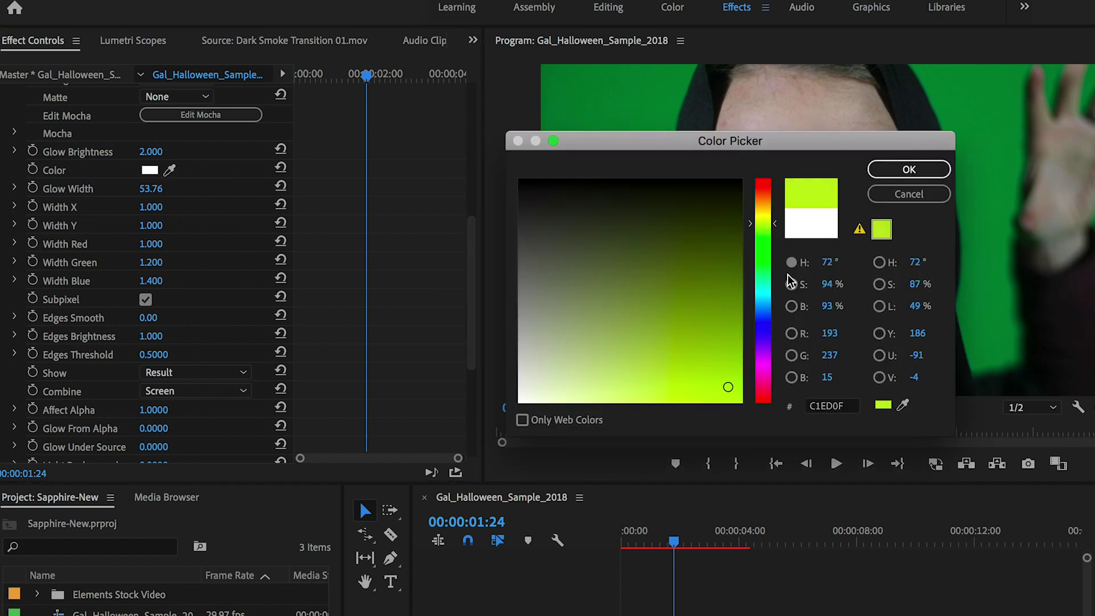
{"action": "left_click", "coordinate": [907, 171]}
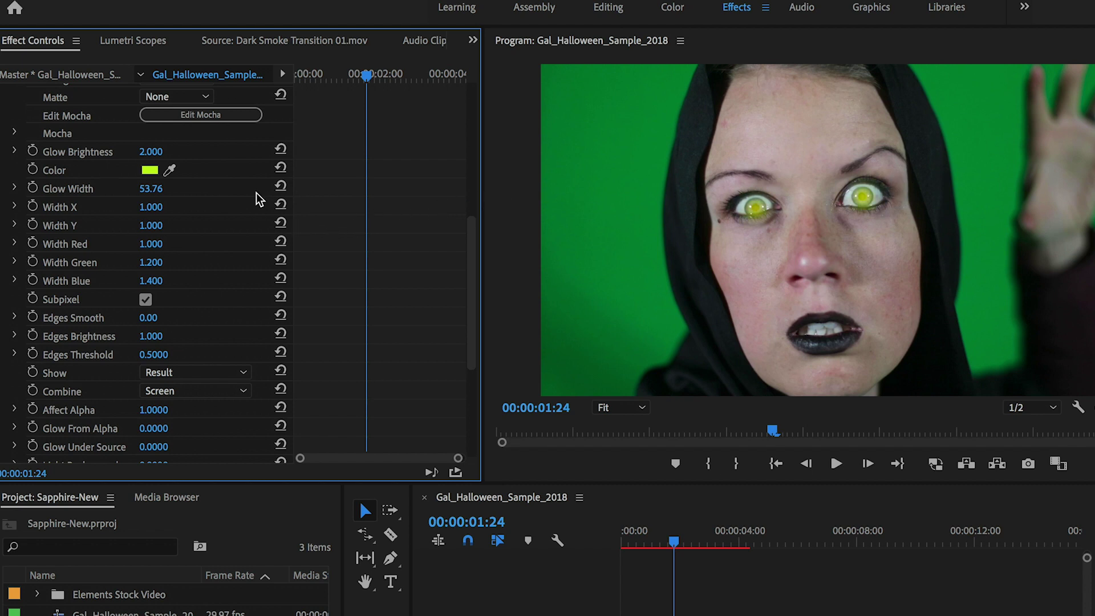
Step: Set the Glow Width of the third S_GlowEdges effect to 20
{"action": "scroll", "coordinate": [221, 201], "scroll_direction": "up", "scroll_amount": 1}
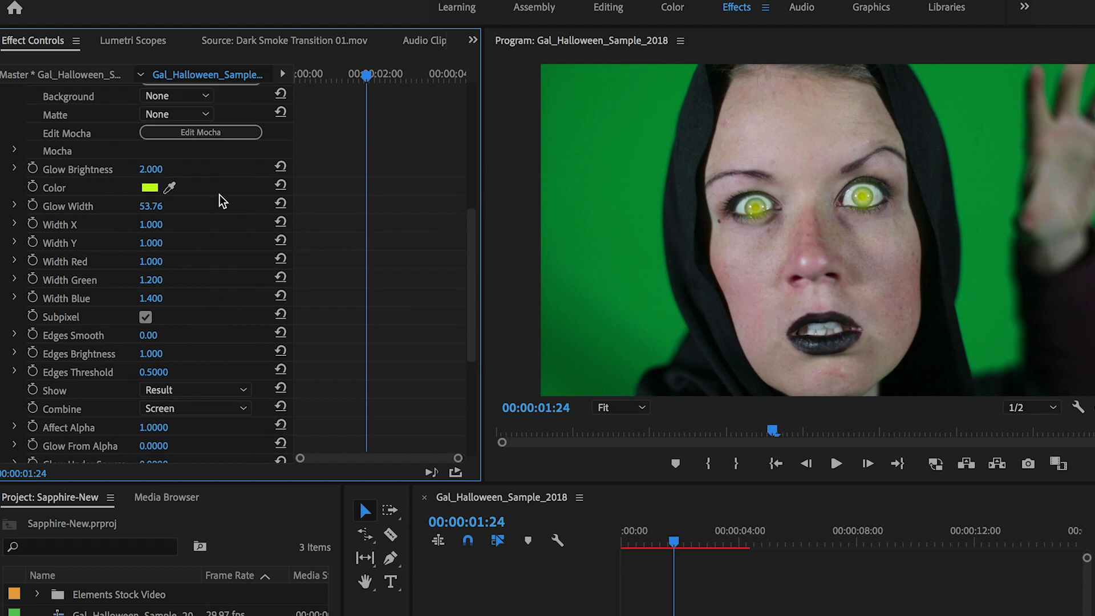
{"action": "left_click", "coordinate": [163, 207]}
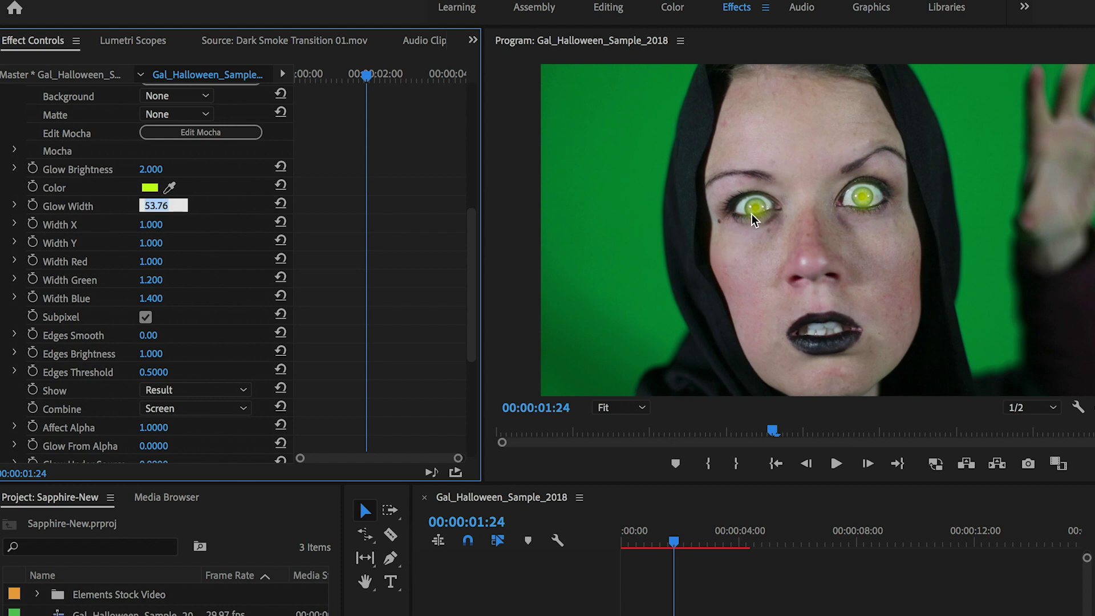
{"action": "type", "text": "20"}
{"action": "key", "text": "Return"}
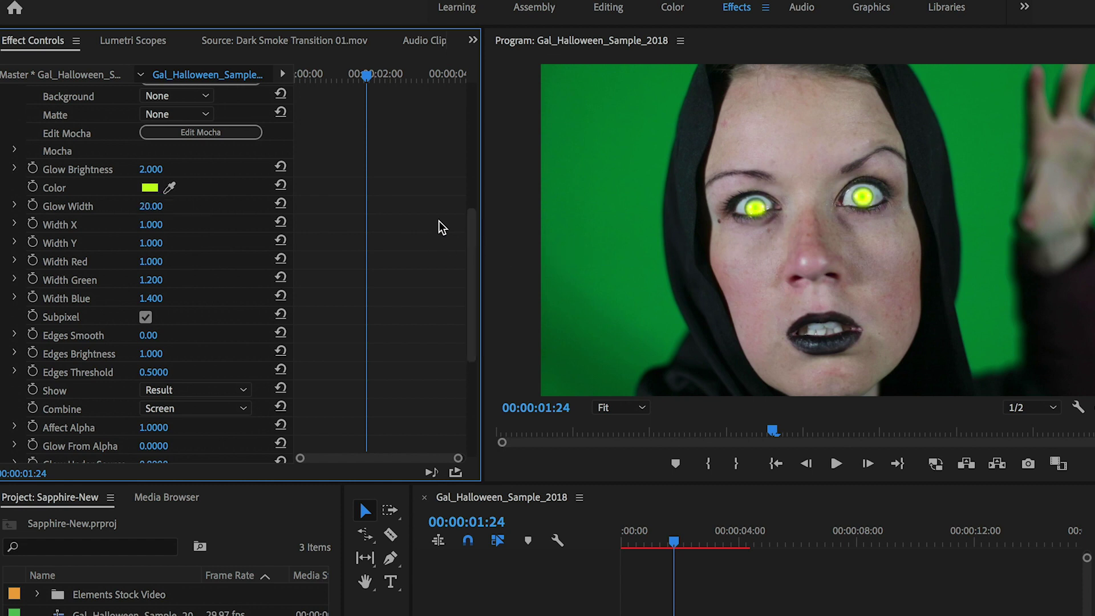
Step: Try the Overlay combine mode for the third glow and check the look at several points of the clip
{"action": "left_click_drag", "start_coordinate": [472, 242], "coordinate": [469, 298]}
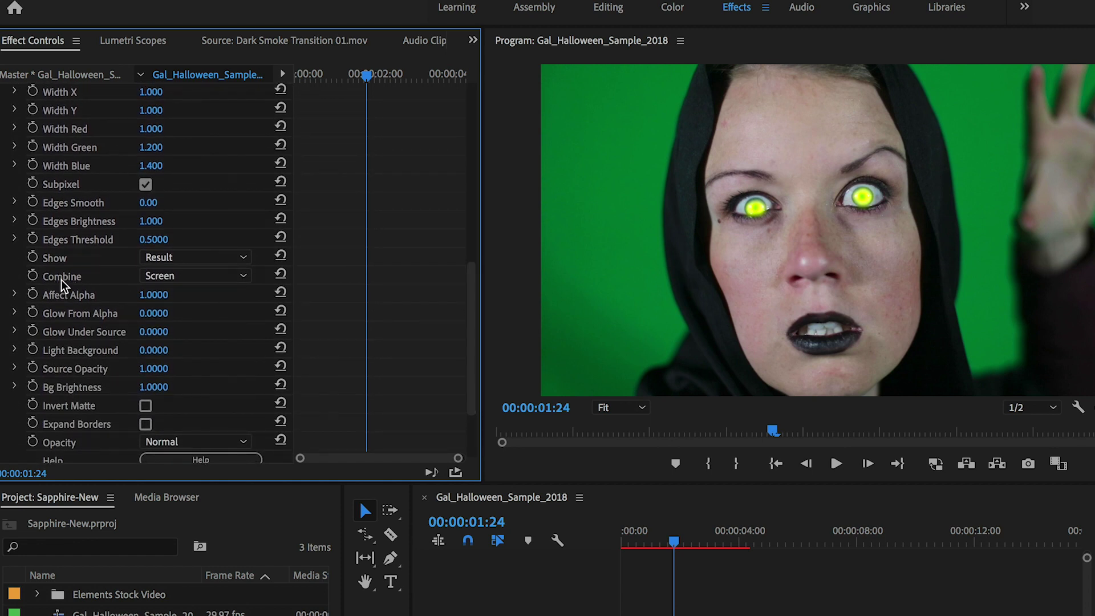
{"action": "left_click", "coordinate": [188, 279]}
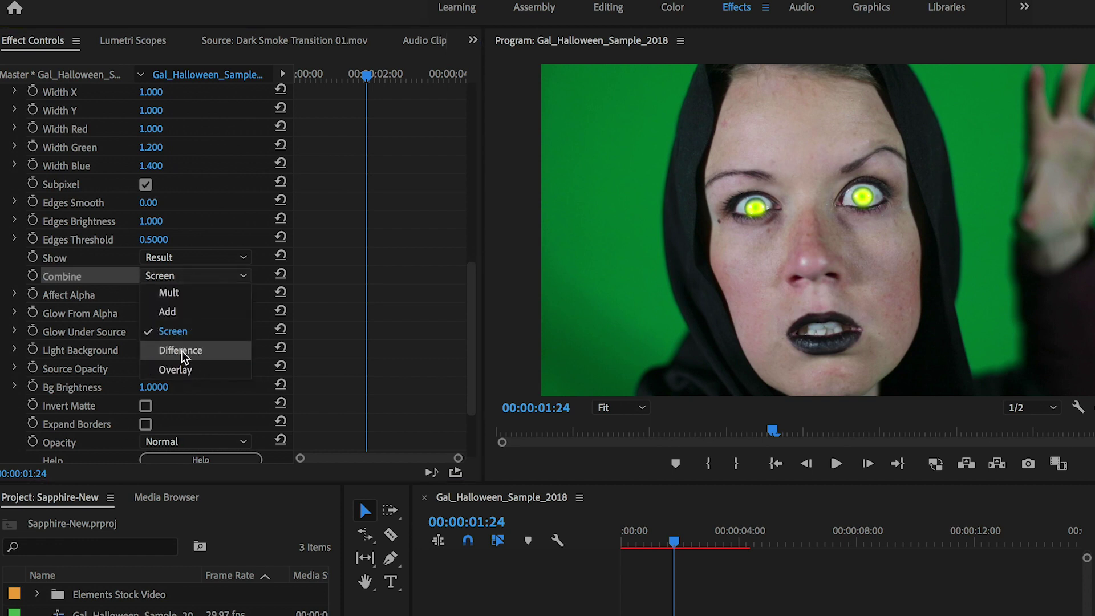
{"action": "left_click", "coordinate": [183, 370]}
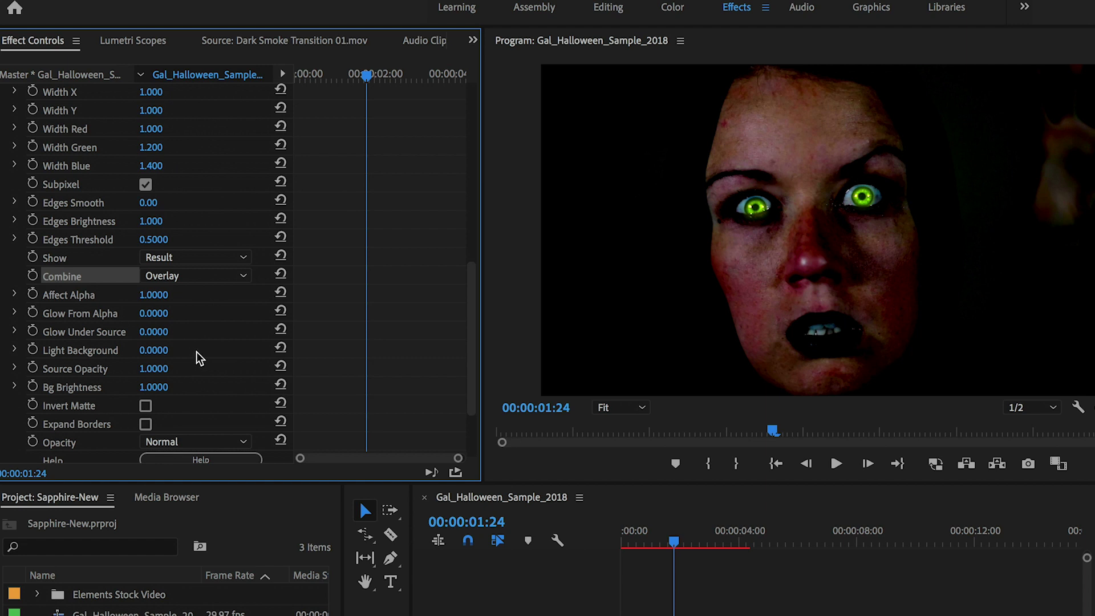
{"action": "left_click", "coordinate": [656, 544]}
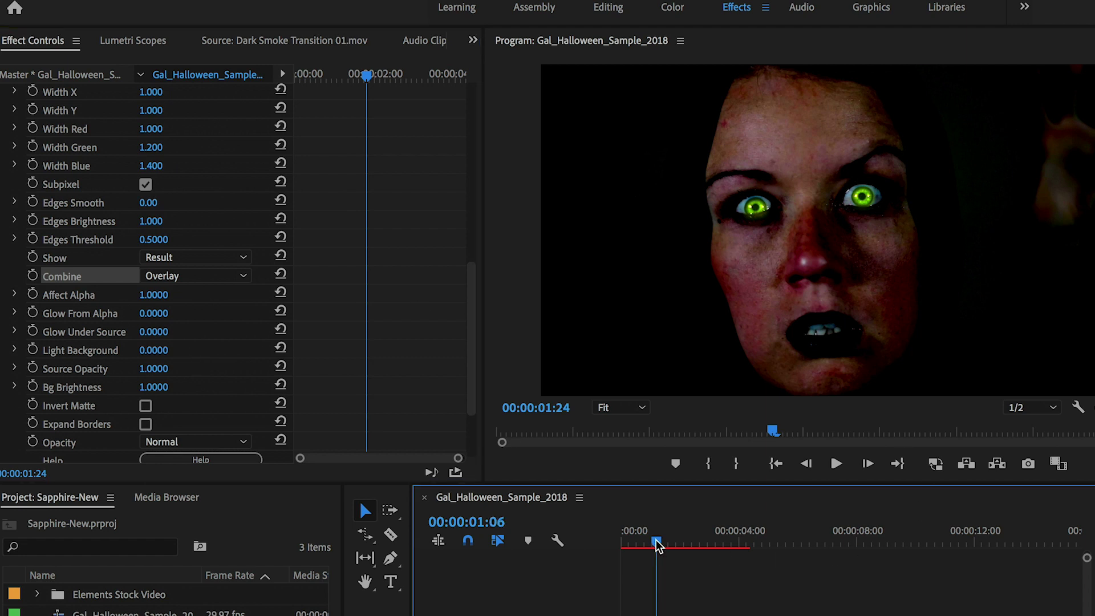
{"action": "left_click", "coordinate": [641, 547]}
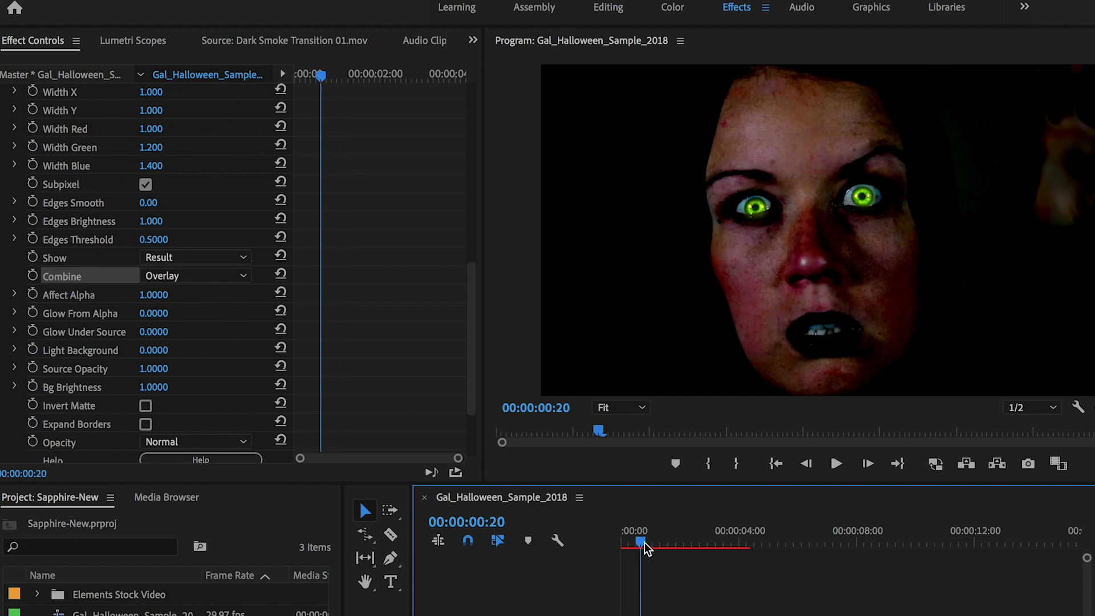
{"action": "left_click", "coordinate": [635, 545]}
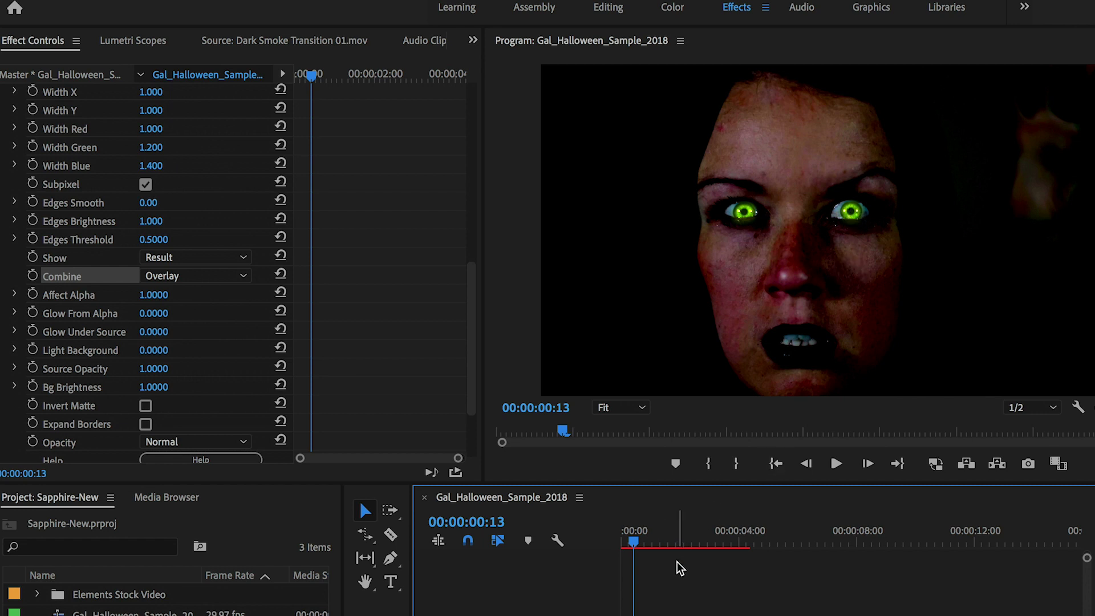
{"action": "left_click", "coordinate": [676, 543]}
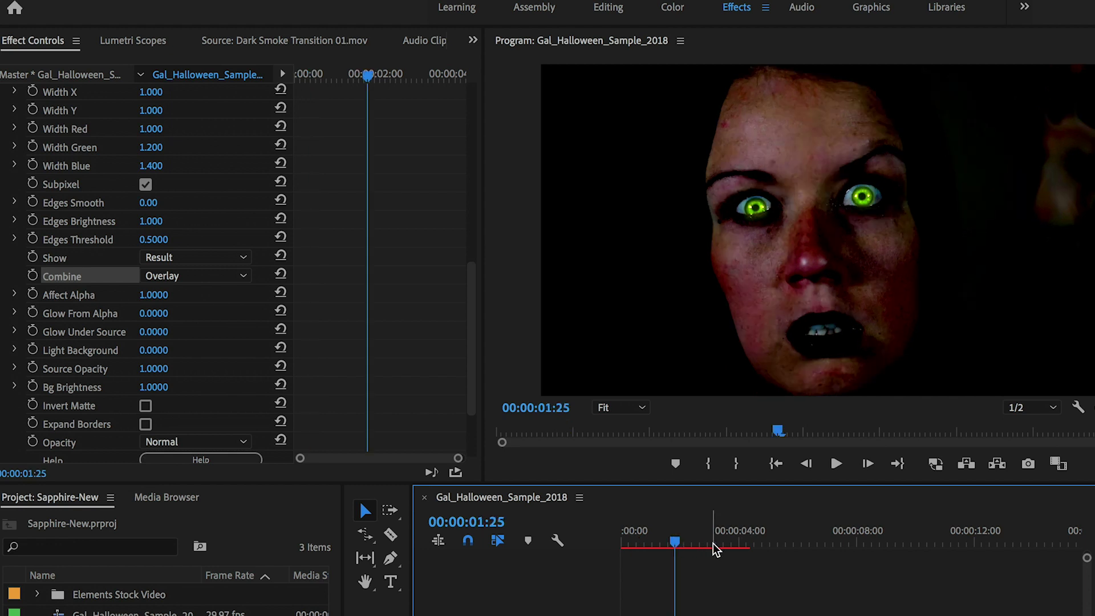
{"action": "left_click", "coordinate": [706, 544]}
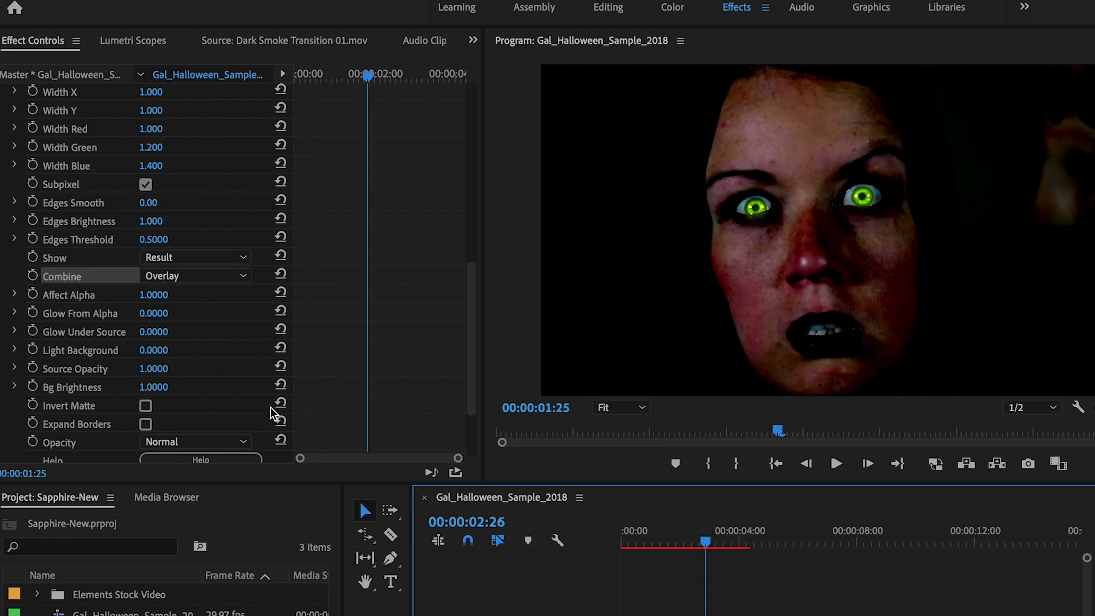
Step: Set the third glow's Combine mode to Add and its Glow Brightness to 1.2
{"action": "left_click", "coordinate": [195, 279]}
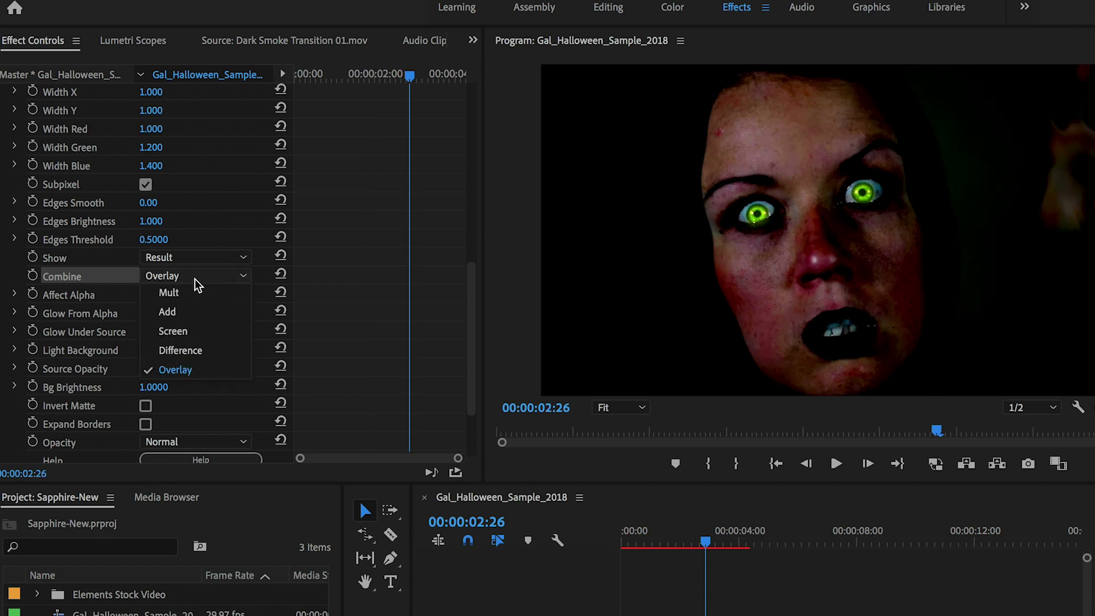
{"action": "left_click", "coordinate": [198, 322]}
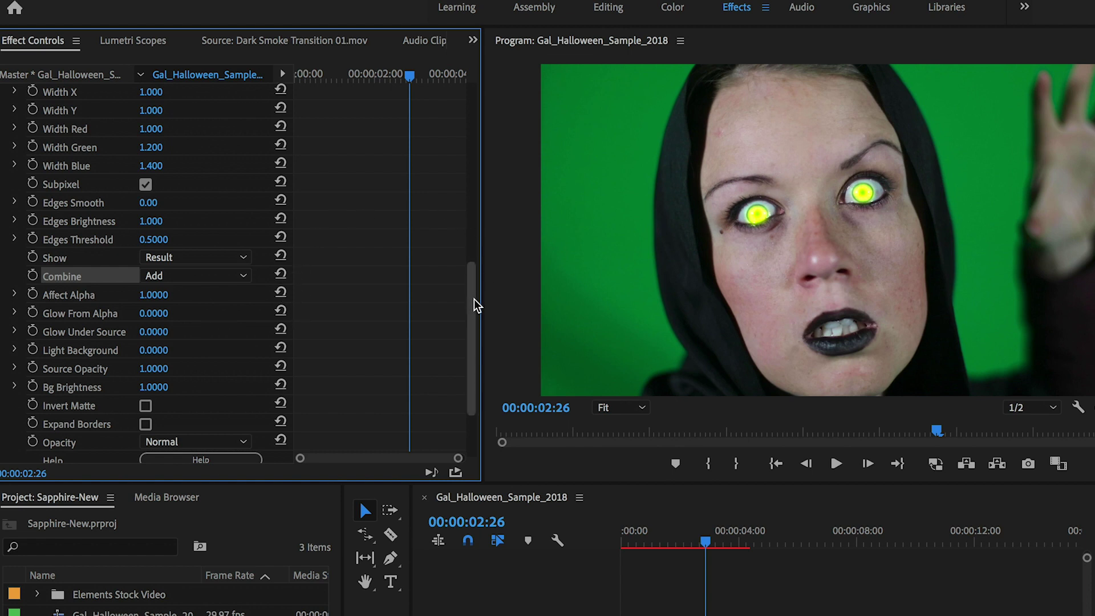
{"action": "left_click_drag", "start_coordinate": [477, 305], "coordinate": [471, 219]}
{"action": "left_click", "coordinate": [149, 234]}
{"action": "type", "text": "1.2"}
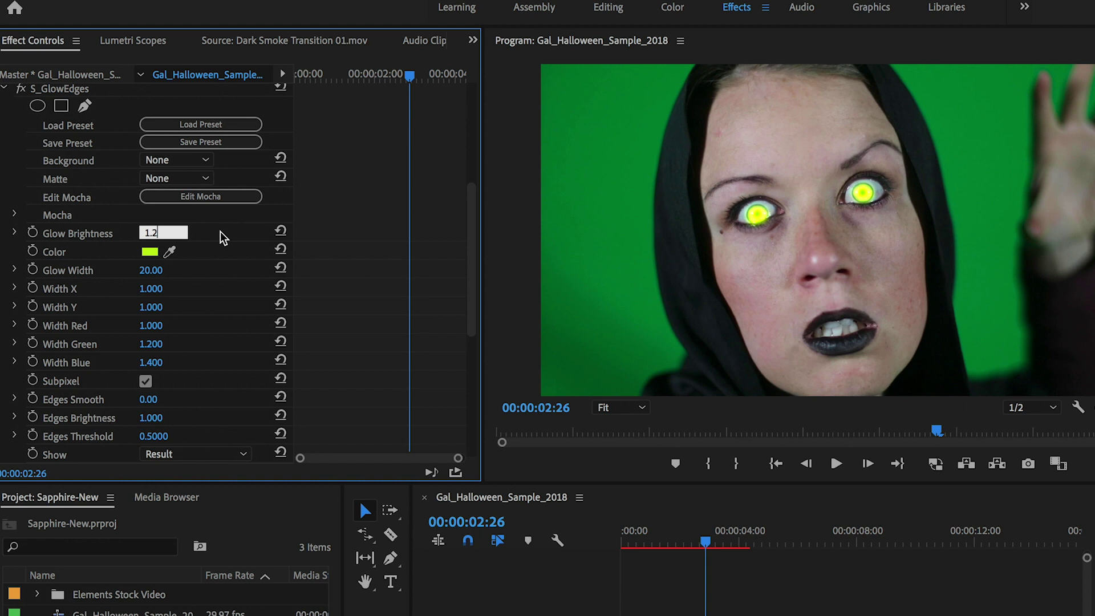
{"action": "key", "text": "Return"}
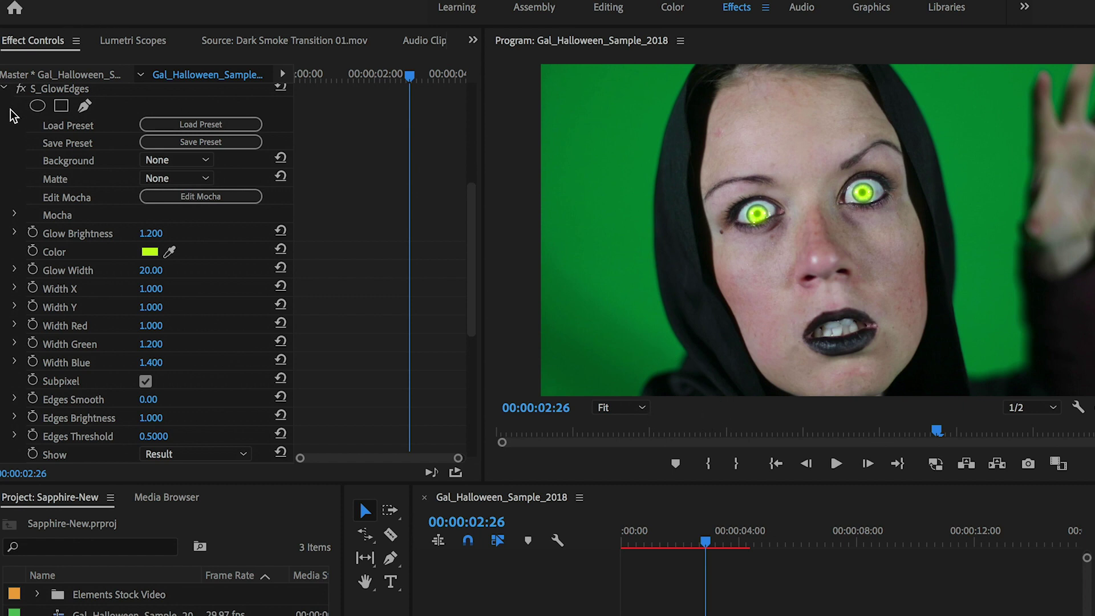
Step: Collapse the third S_GlowEdges effect, then find the Ultra Key effect and apply it to the Halloween clip
{"action": "scroll", "coordinate": [12, 115], "scroll_direction": "up", "scroll_amount": 3}
{"action": "left_click", "coordinate": [8, 174]}
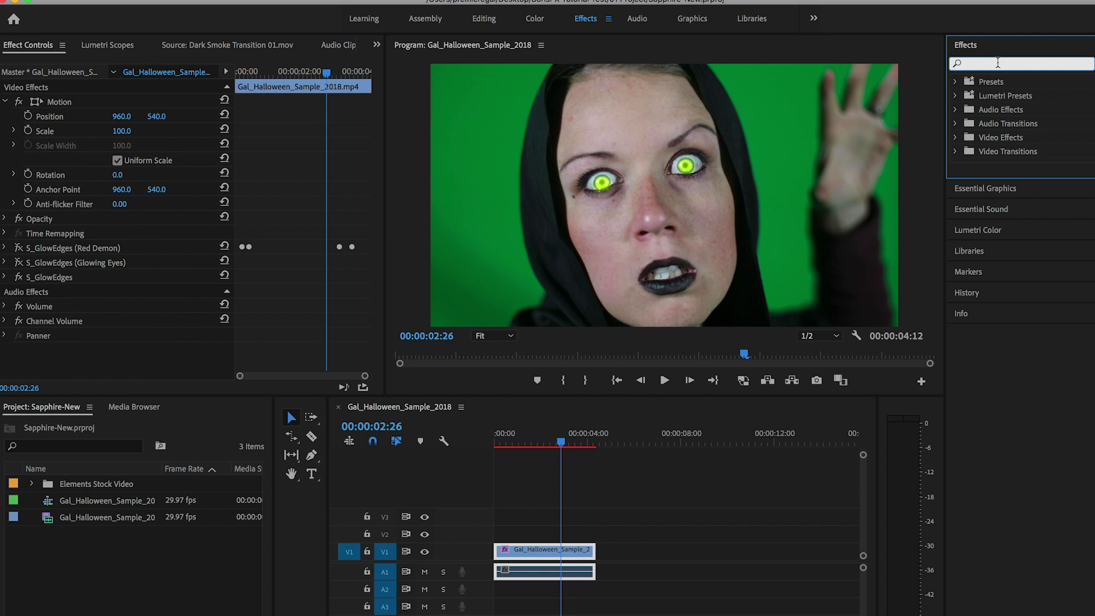
{"action": "type", "text": "ultra"}
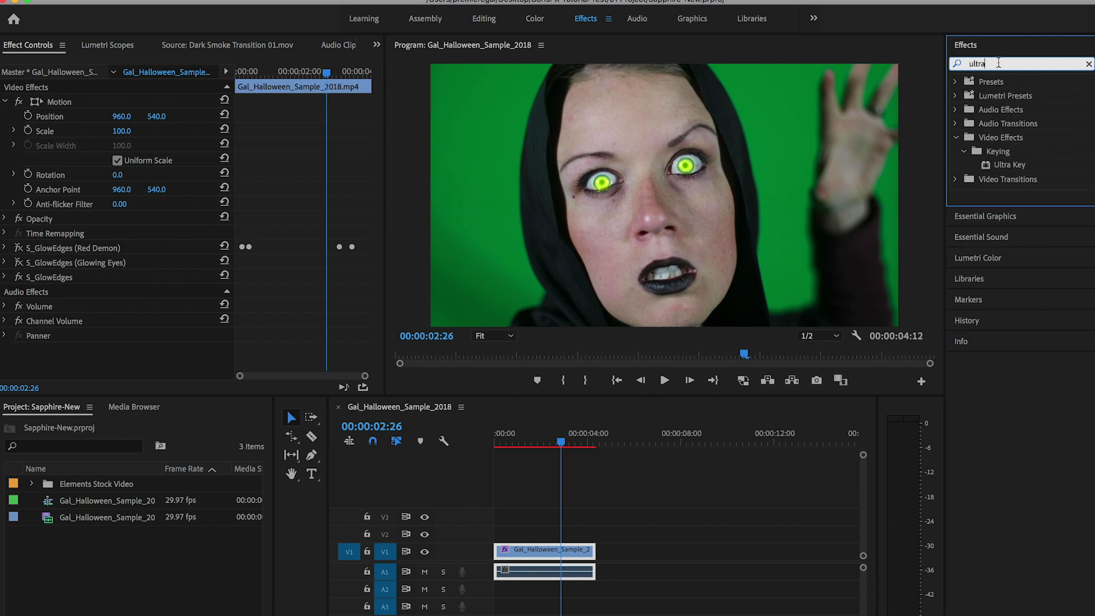
{"action": "double_click", "coordinate": [998, 166]}
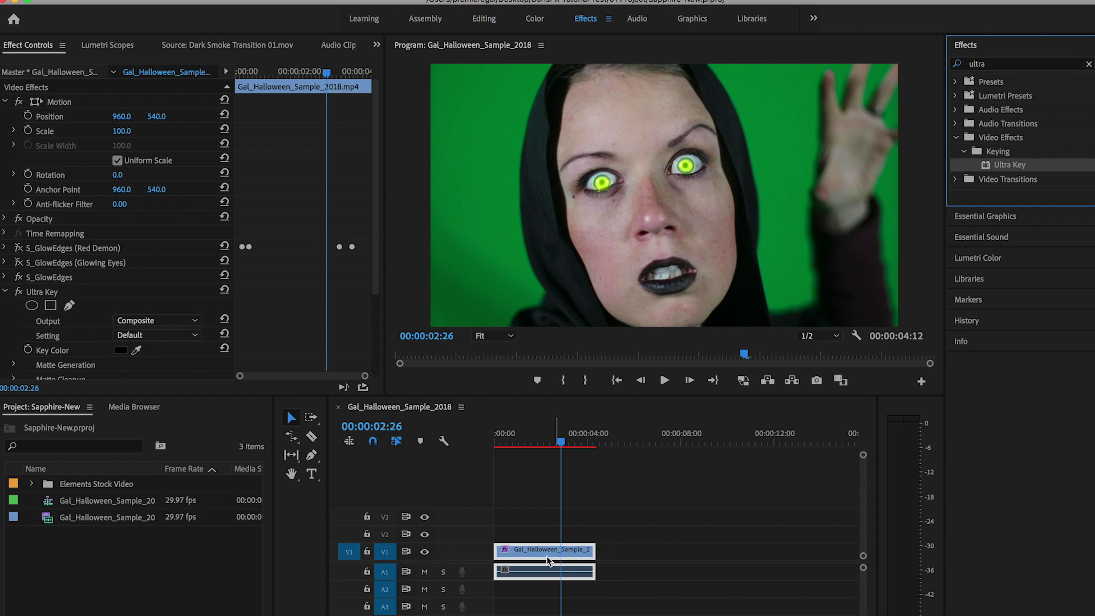
Step: Key out the green background by sampling its color for Ultra Key, using the Aggressive setting, and collapse the effect
{"action": "scroll", "coordinate": [381, 302], "scroll_direction": "down", "scroll_amount": 2}
{"action": "scroll", "coordinate": [381, 302], "scroll_direction": "down", "scroll_amount": 3}
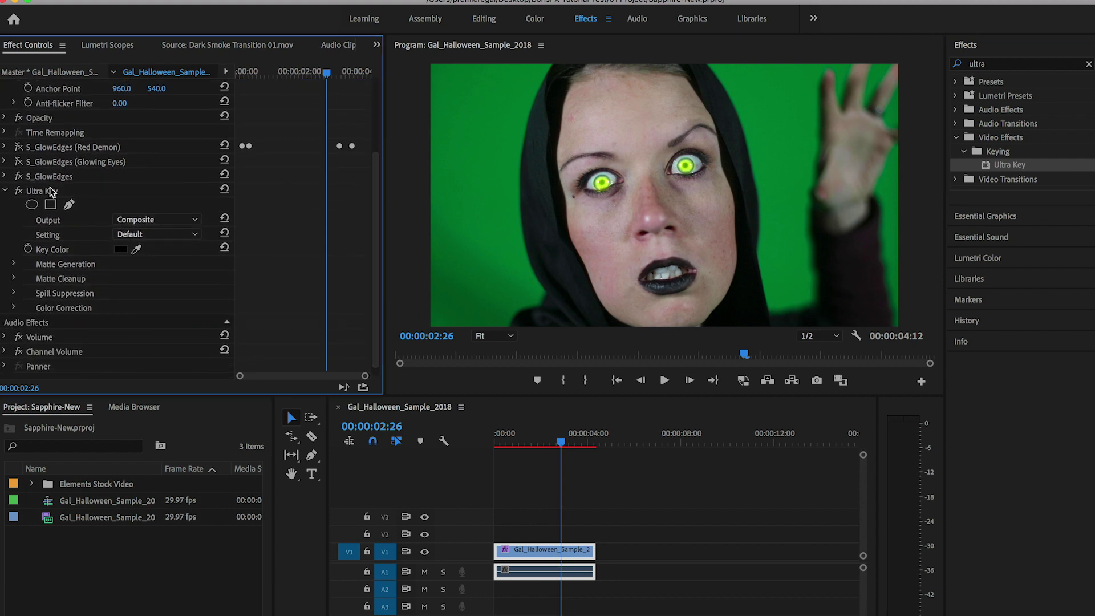
{"action": "left_click_drag", "start_coordinate": [139, 247], "coordinate": [472, 171]}
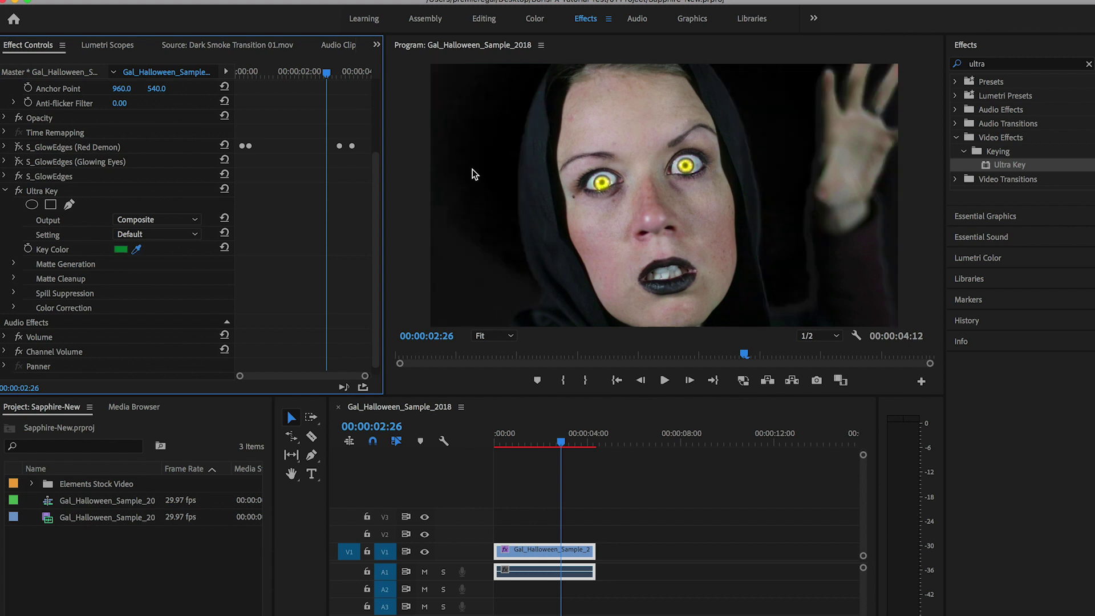
{"action": "left_click", "coordinate": [157, 234]}
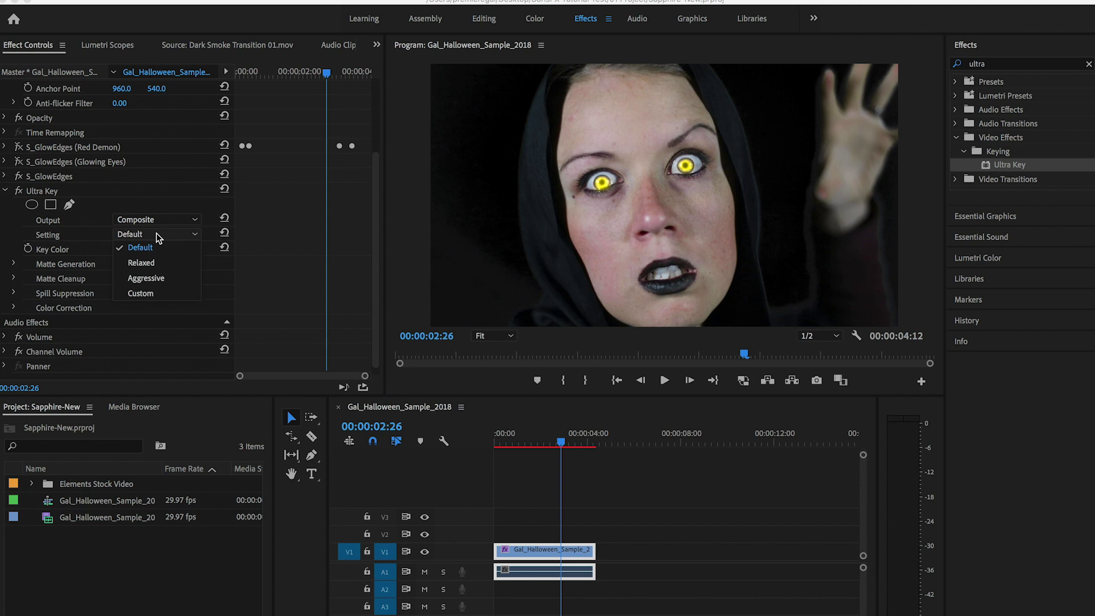
{"action": "left_click", "coordinate": [163, 280]}
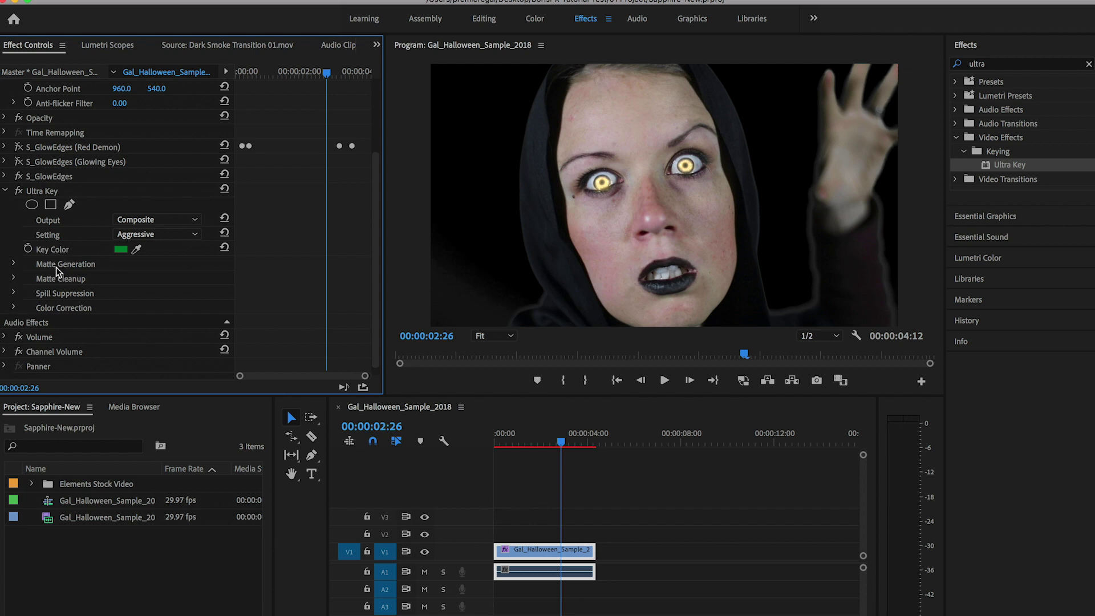
{"action": "left_click", "coordinate": [5, 191]}
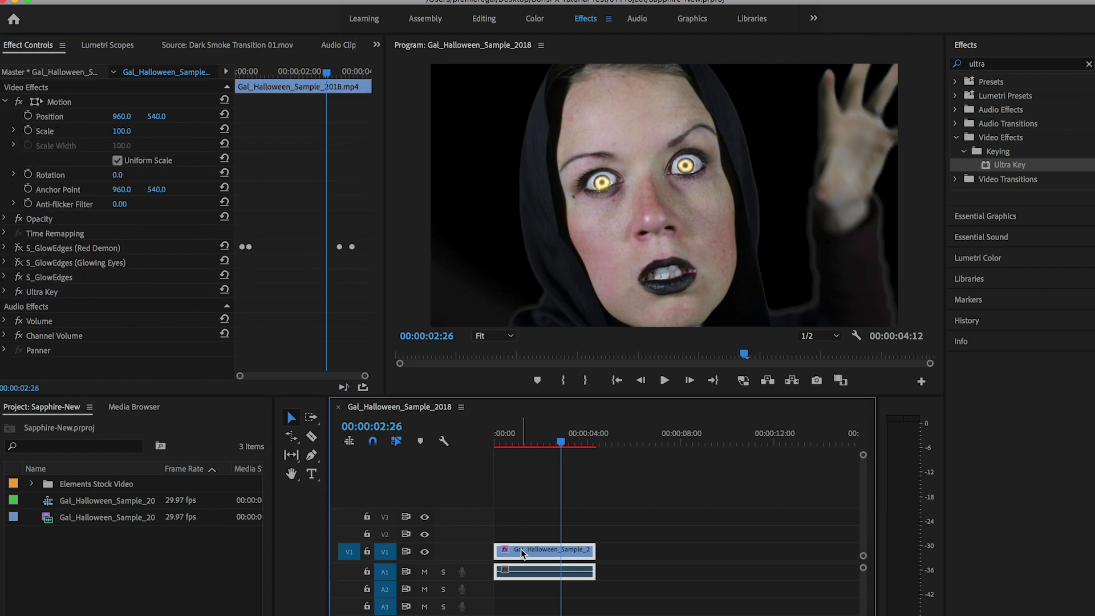
Step: Move the keyed clip to V3 and place Halloween Night.mov on V1 beneath it, trimmed to the same length
{"action": "left_click_drag", "start_coordinate": [520, 552], "coordinate": [520, 517]}
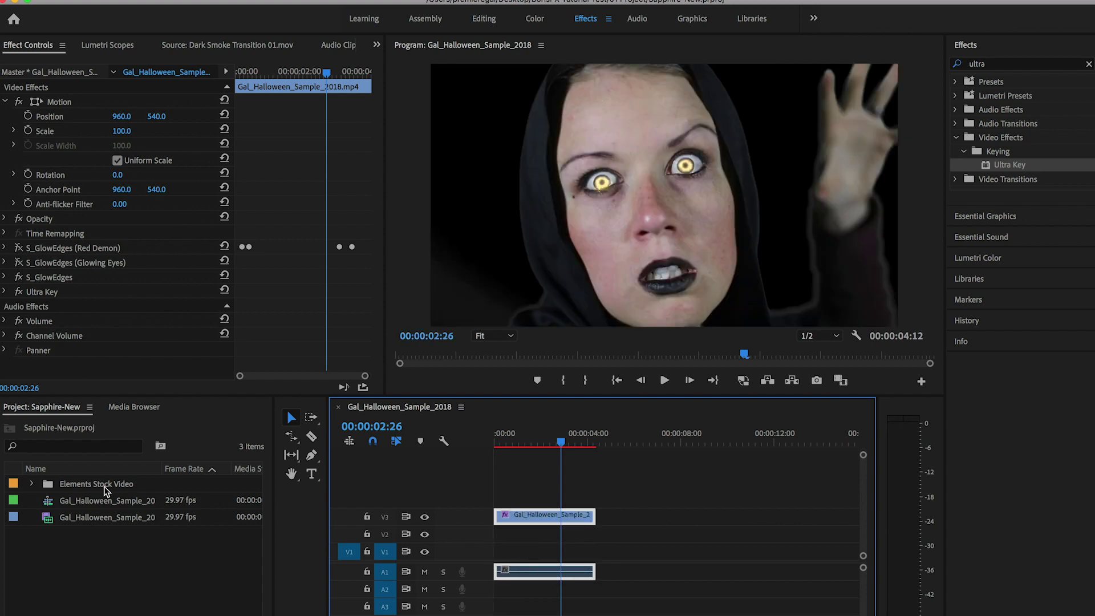
{"action": "left_click", "coordinate": [31, 484]}
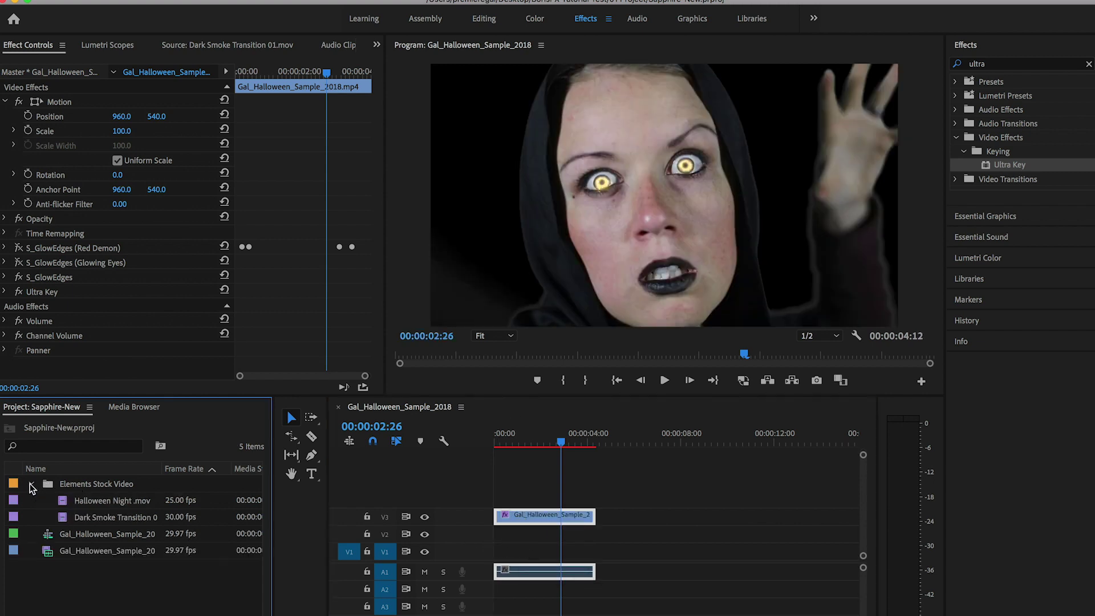
{"action": "left_click", "coordinate": [78, 491]}
{"action": "left_click", "coordinate": [66, 505]}
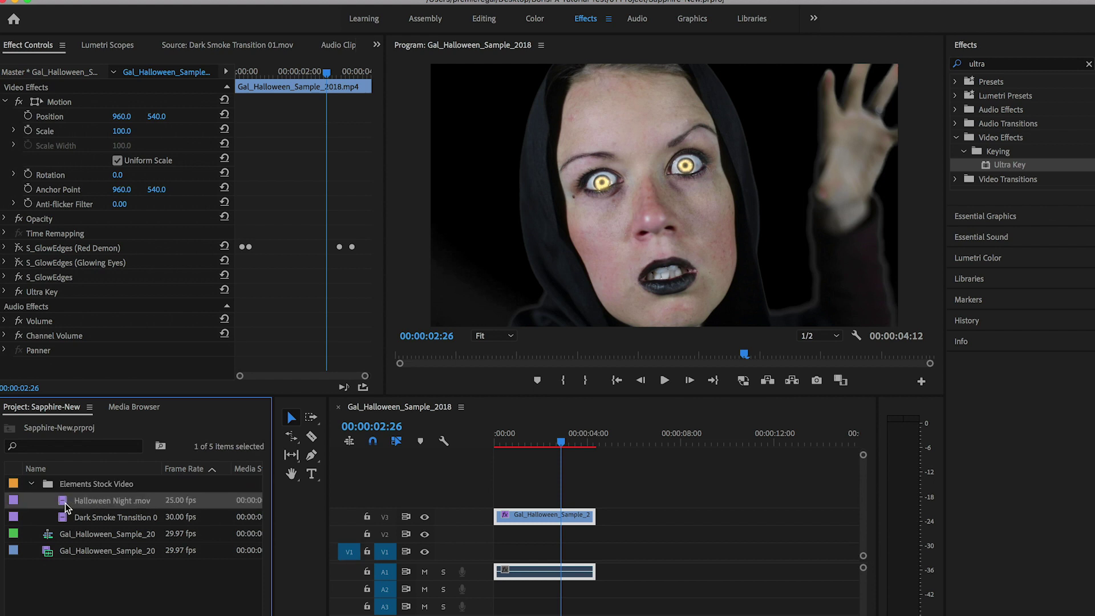
{"action": "double_click", "coordinate": [67, 505]}
{"action": "left_click_drag", "start_coordinate": [67, 504], "coordinate": [492, 546]}
{"action": "left_click_drag", "start_coordinate": [771, 551], "coordinate": [594, 550]}
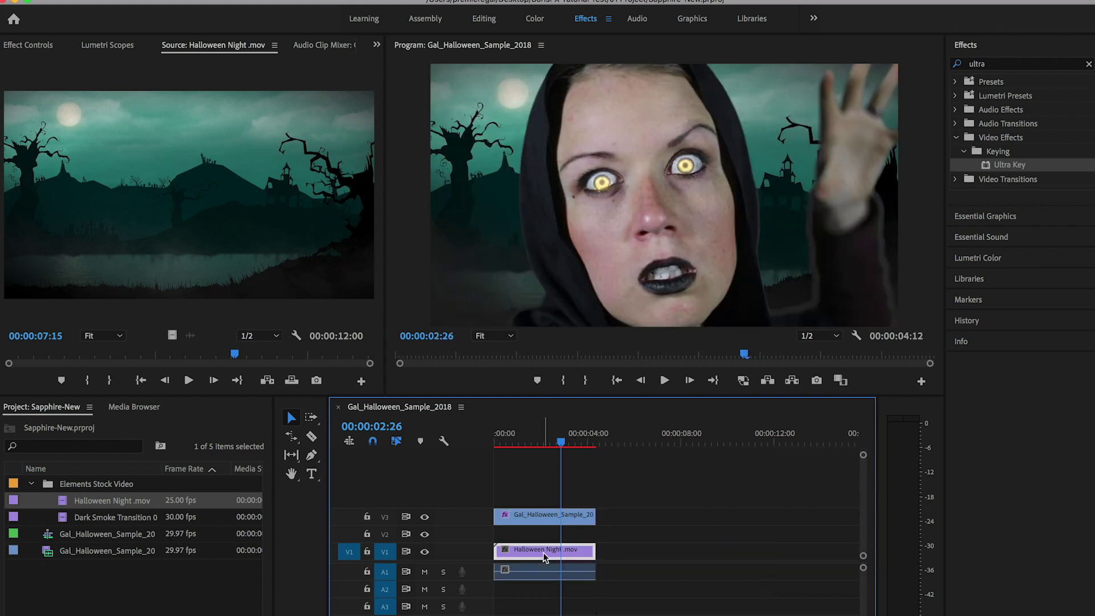
Step: Place Dark Smoke Transition 01.mov on V2 from the sequence start, trimming 27 frames off its beginning and its end to match the other clips
{"action": "left_click", "coordinate": [90, 517]}
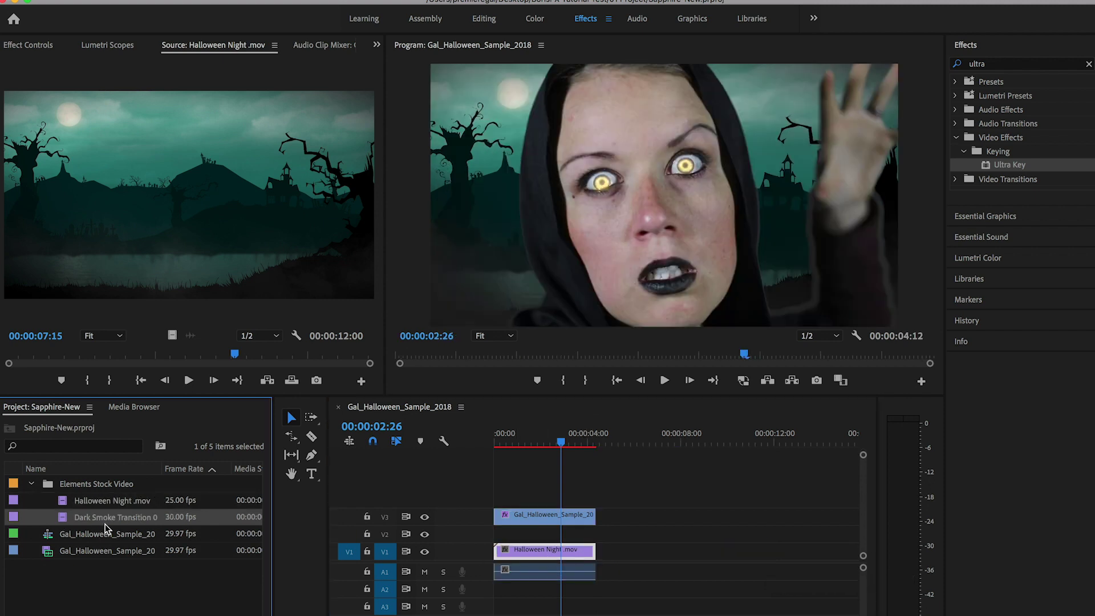
{"action": "left_click_drag", "start_coordinate": [71, 520], "coordinate": [620, 538]}
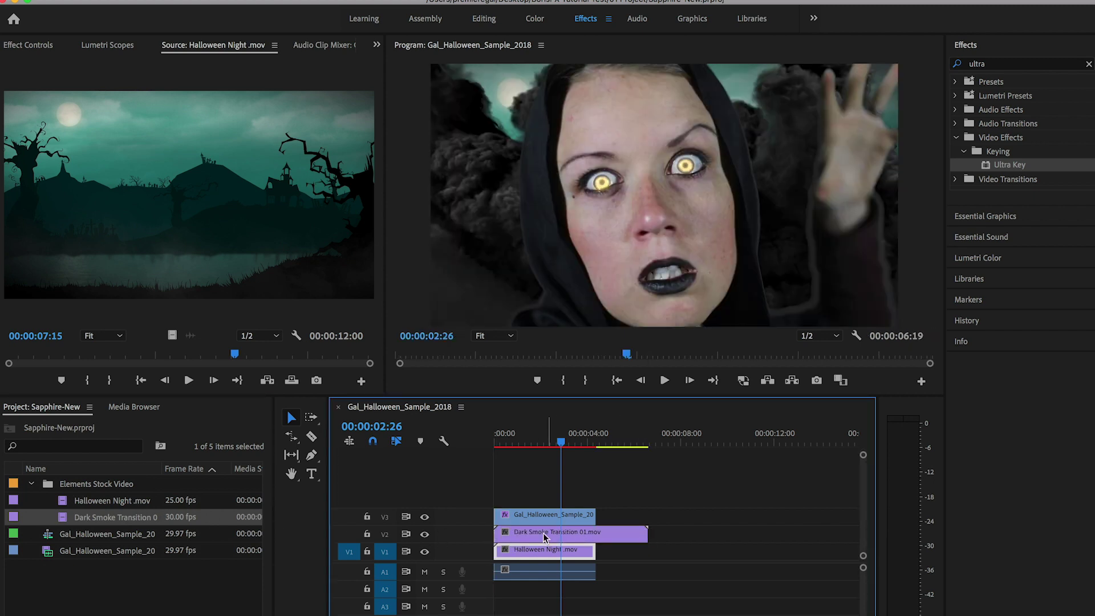
{"action": "left_click", "coordinate": [502, 441]}
{"action": "left_click_drag", "start_coordinate": [502, 441], "coordinate": [516, 441]}
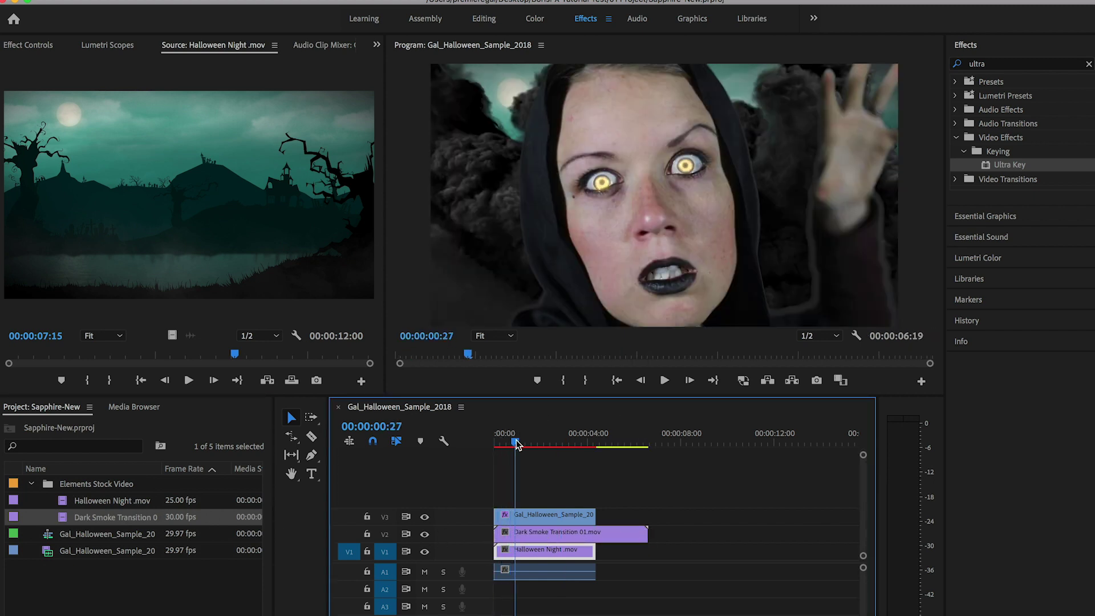
{"action": "left_click_drag", "start_coordinate": [493, 532], "coordinate": [526, 536]}
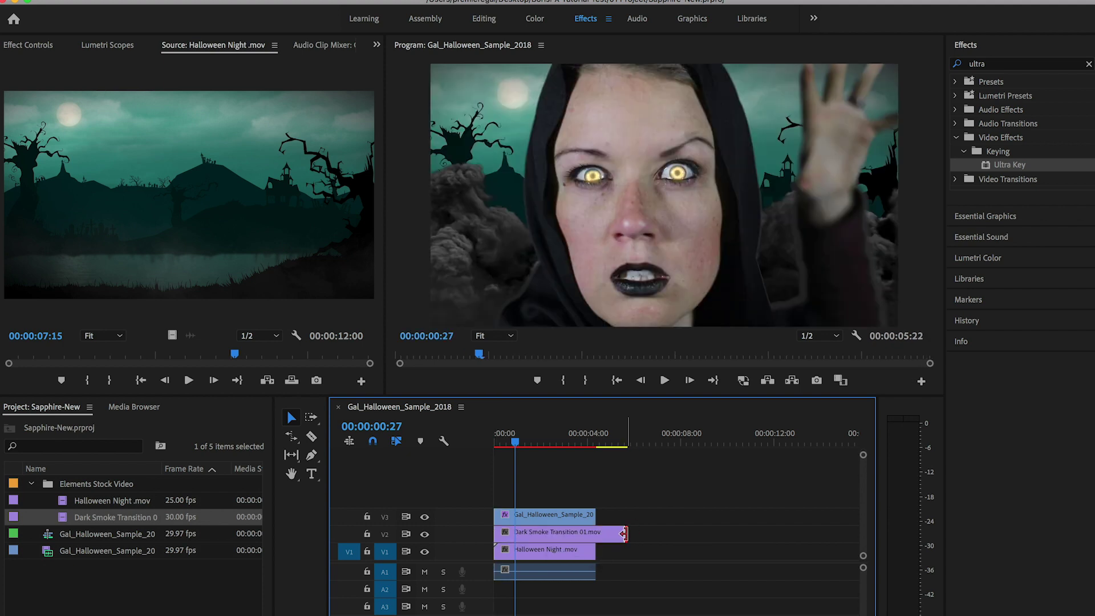
{"action": "left_click_drag", "start_coordinate": [591, 534], "coordinate": [596, 531]}
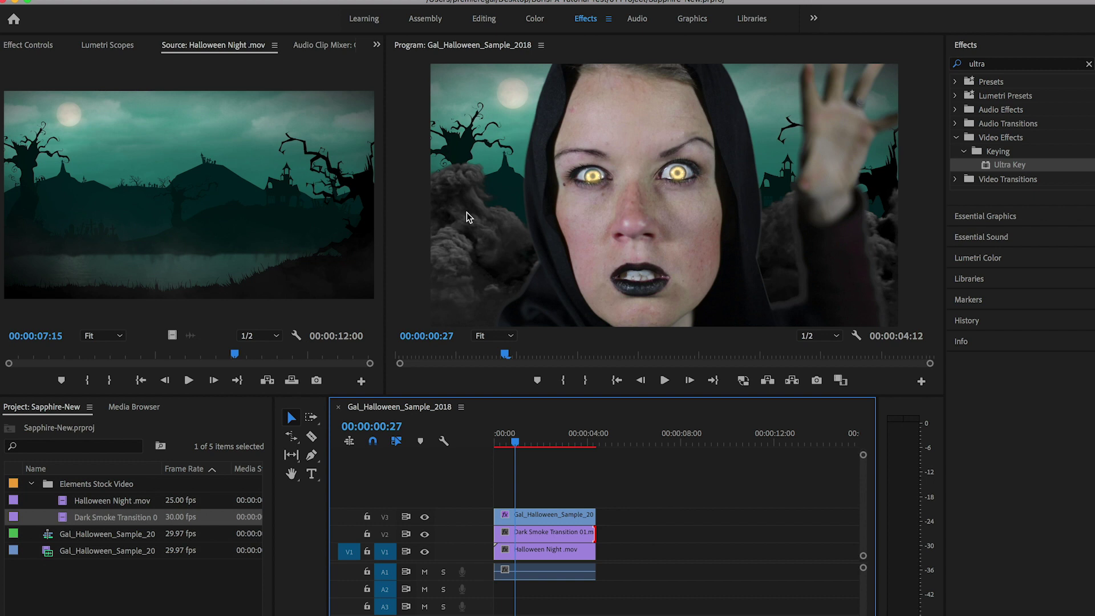
Step: Find the Gaussian Blur effect and apply it to the Halloween Night.mov clip on V1
{"action": "left_click", "coordinate": [542, 538]}
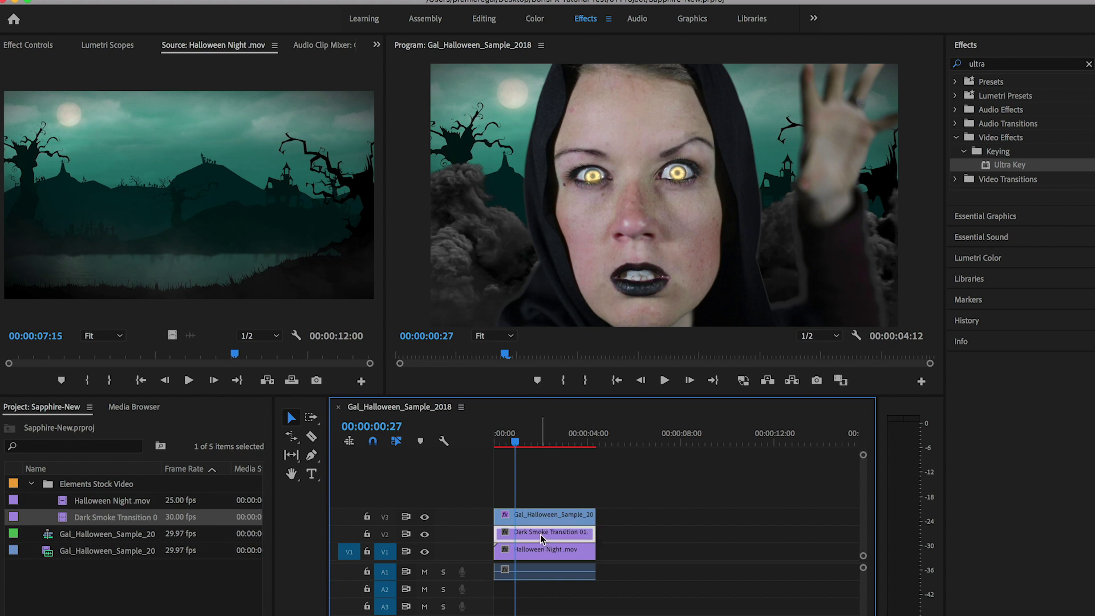
{"action": "left_click", "coordinate": [543, 549]}
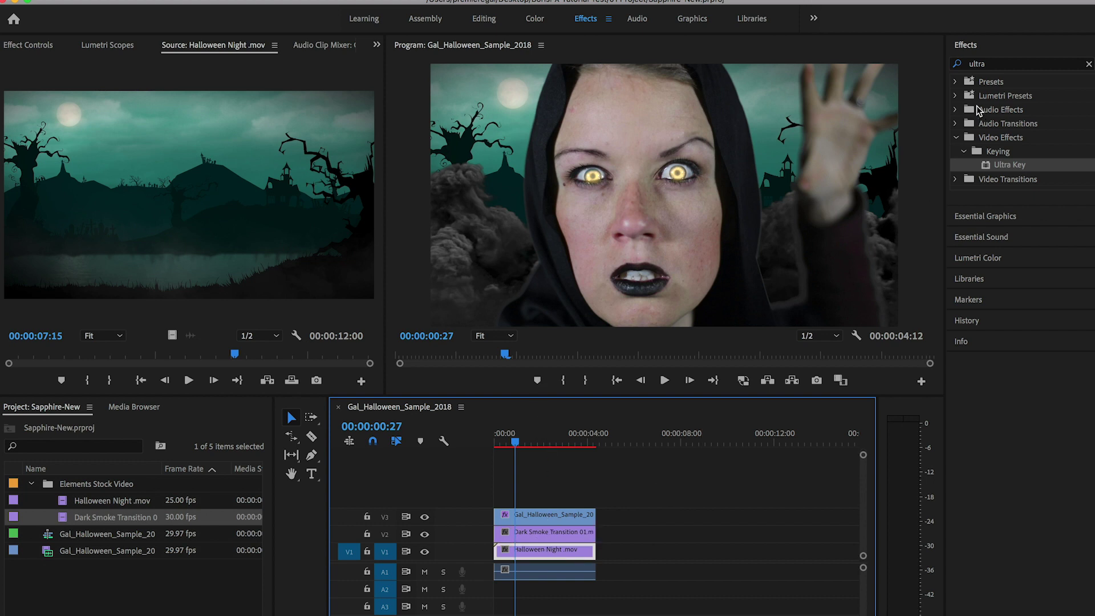
{"action": "left_click", "coordinate": [998, 65]}
{"action": "type", "text": "gaussian"}
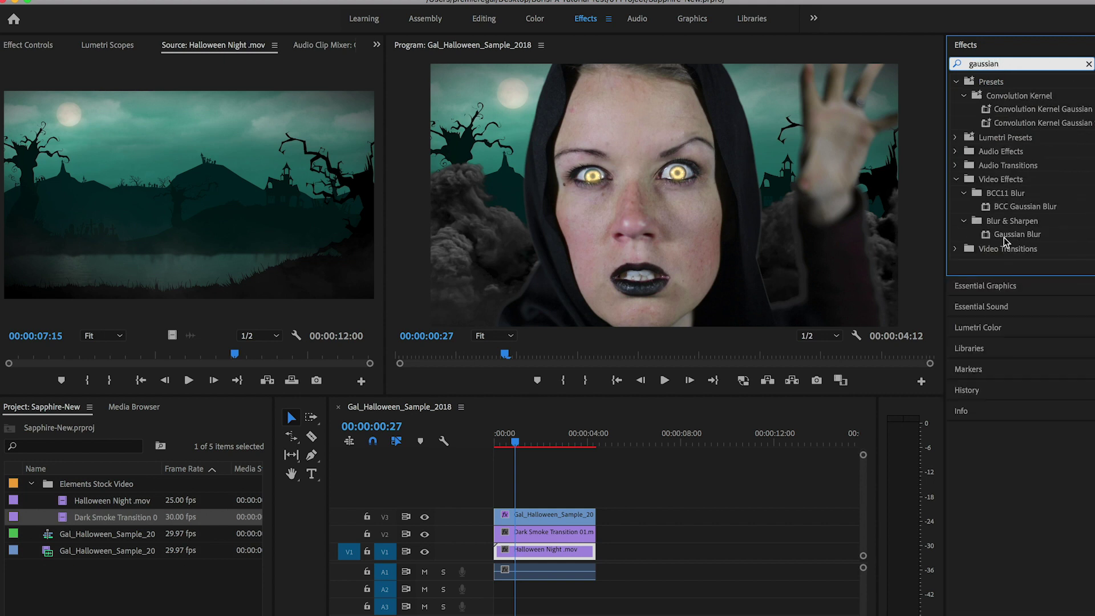
{"action": "left_click", "coordinate": [1005, 238]}
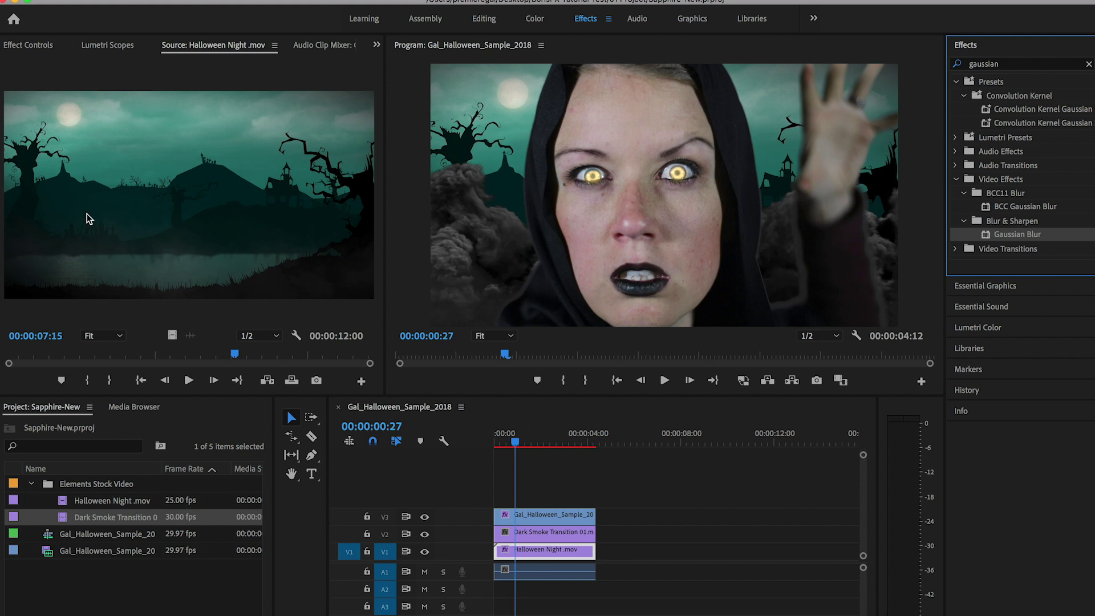
Step: Set the Gaussian Blur on Halloween Night.mov to a blurriness of 56 and enable Repeat Edge Pixels
{"action": "left_click", "coordinate": [37, 43]}
{"action": "left_click_drag", "start_coordinate": [113, 281], "coordinate": [144, 282]}
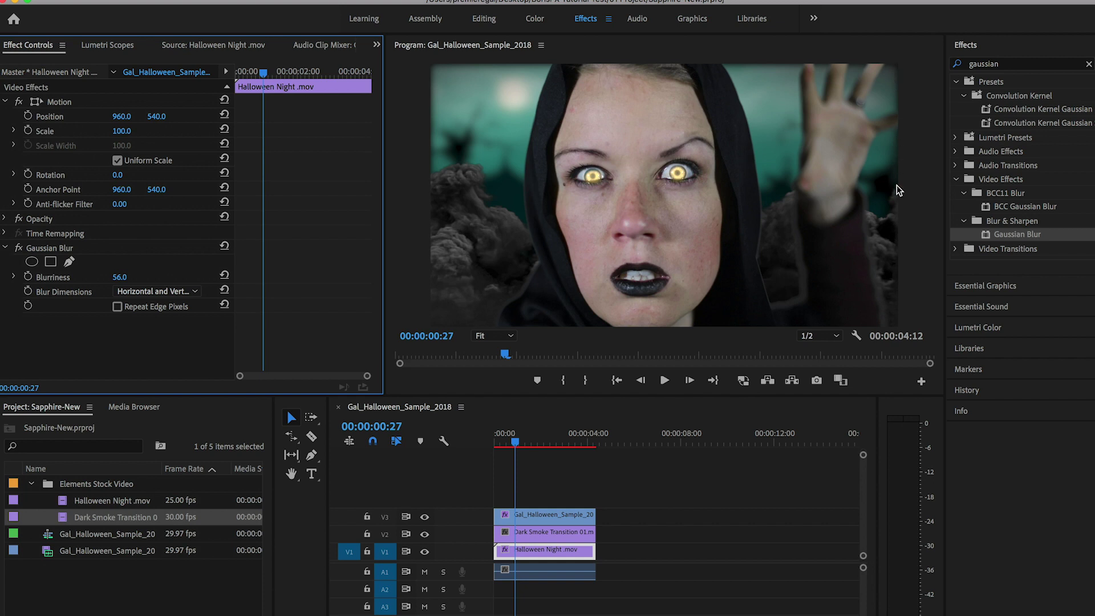
{"action": "left_click", "coordinate": [117, 308]}
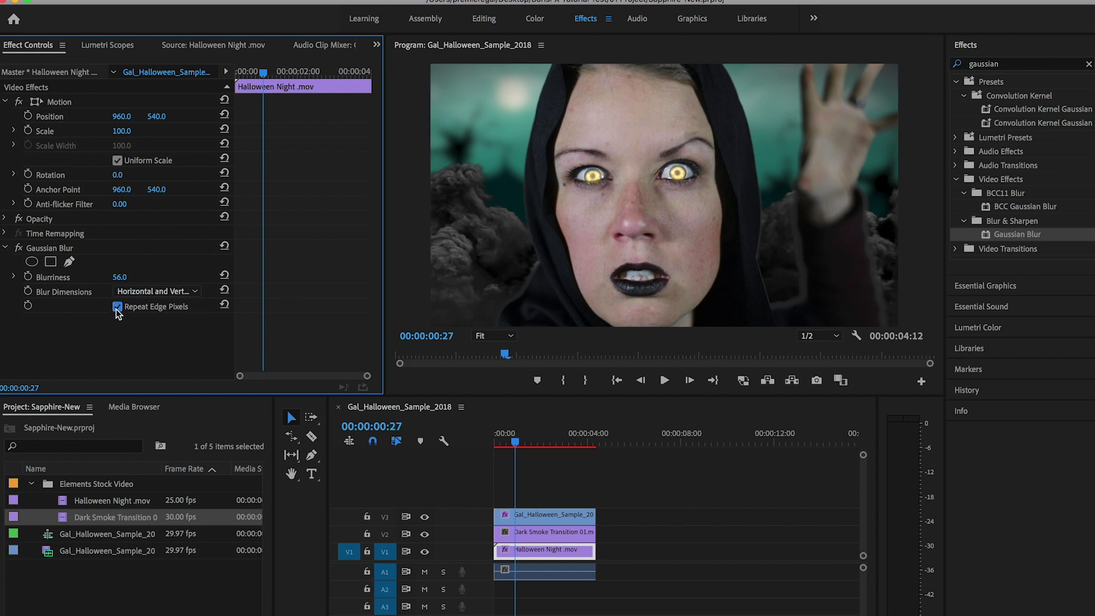
Step: Copy the Gaussian Blur from Halloween Night.mov to the Dark Smoke Transition clip and set its blurriness there to 45
{"action": "left_click", "coordinate": [51, 249]}
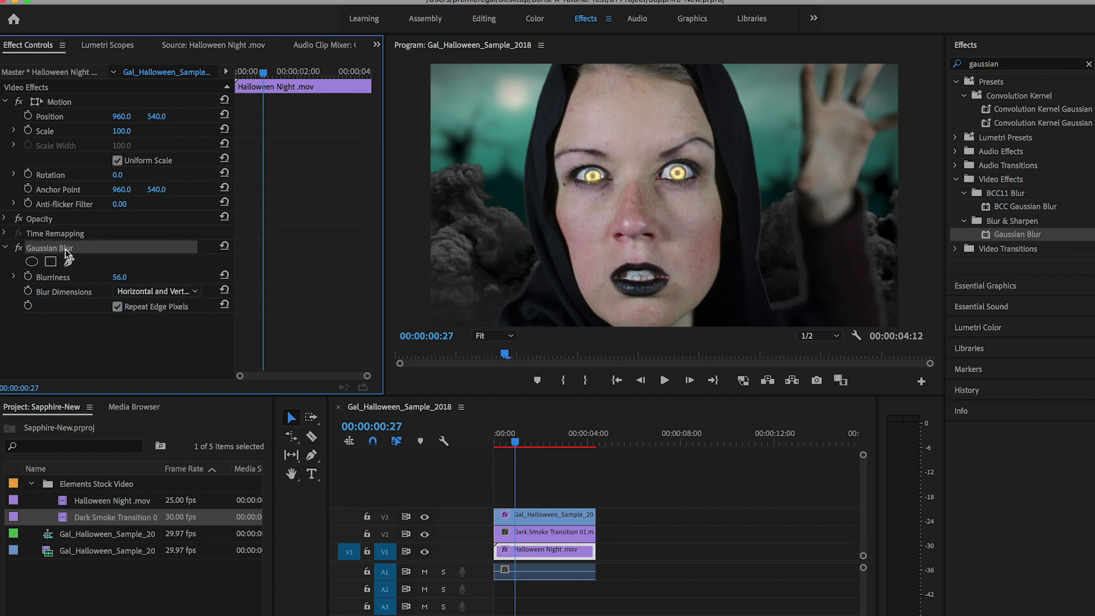
{"action": "left_click", "coordinate": [540, 534]}
{"action": "left_click", "coordinate": [85, 291]}
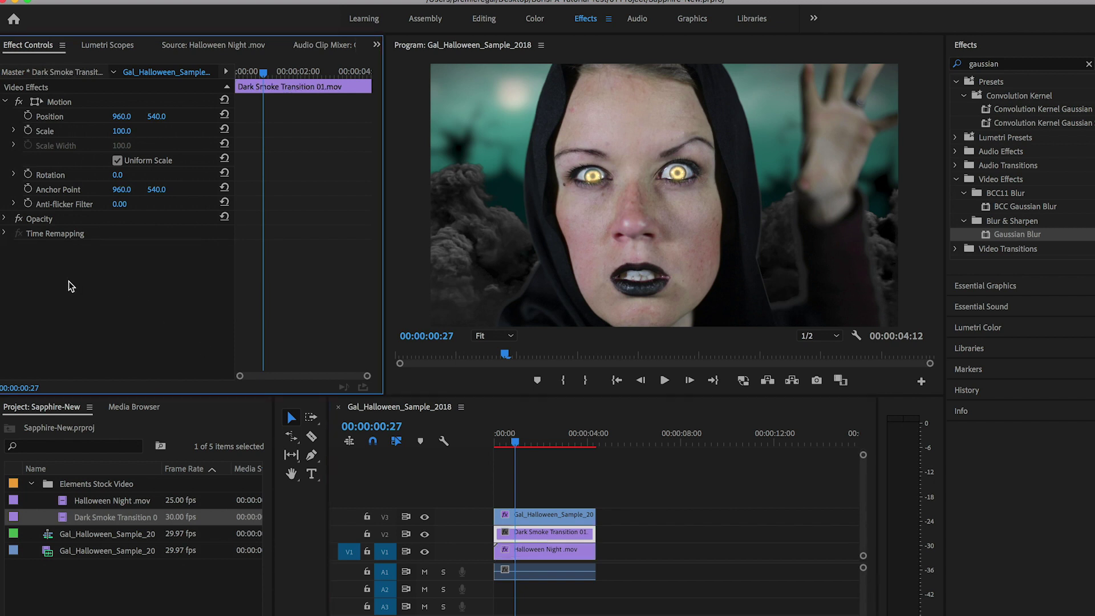
{"action": "key", "text": "ctrl+v"}
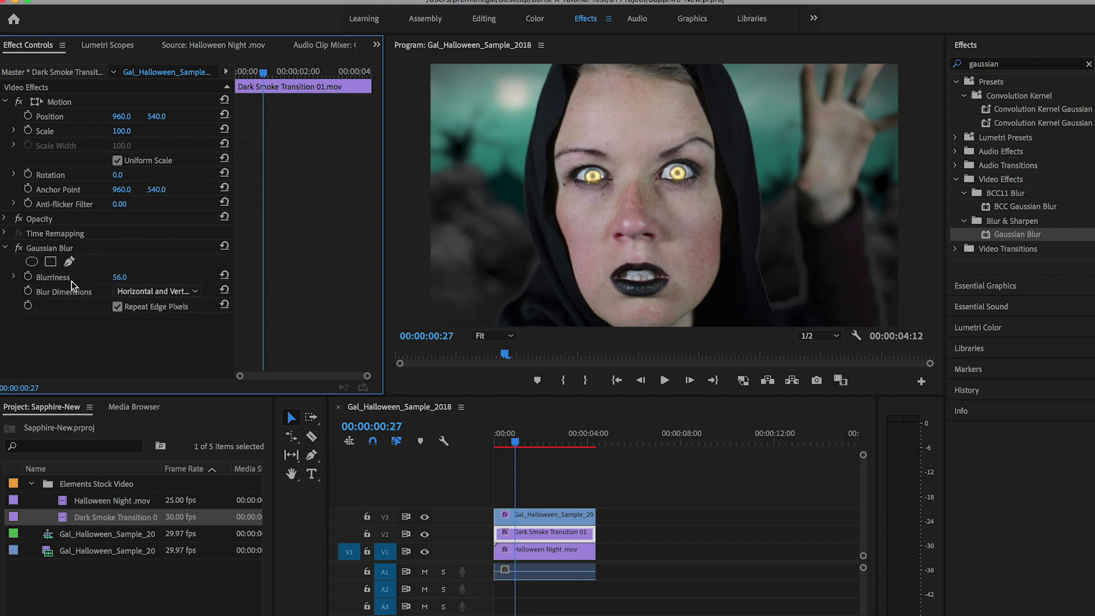
{"action": "left_click", "coordinate": [120, 278]}
{"action": "type", "text": "45"}
{"action": "key", "text": "Return"}
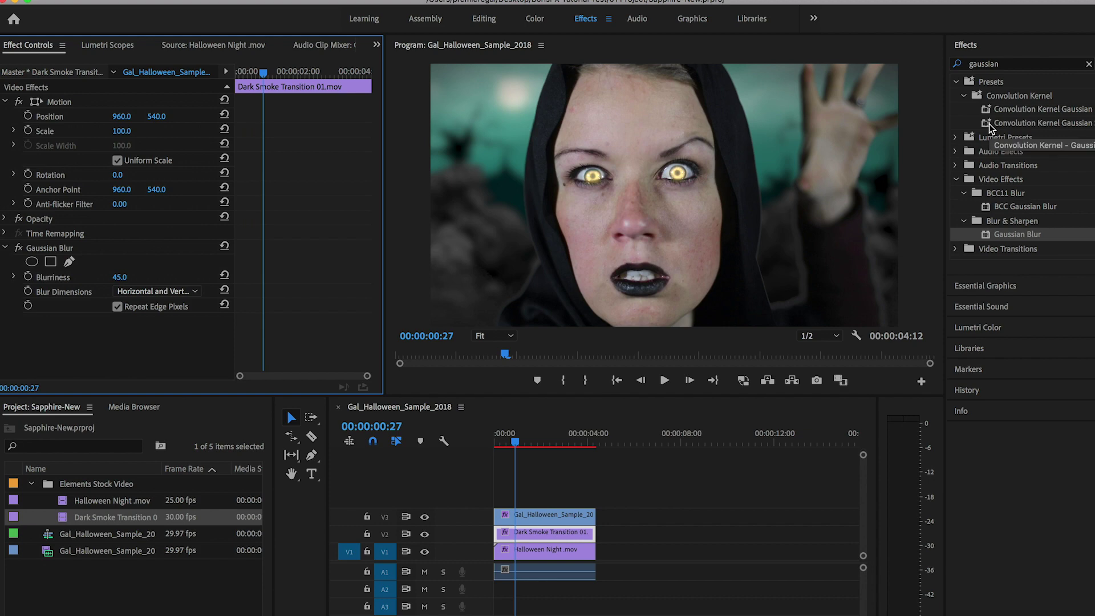
Step: Apply the SL BLUE ICE creative look in Lumetri Color to the keyed Halloween clip on V3
{"action": "left_click", "coordinate": [977, 328]}
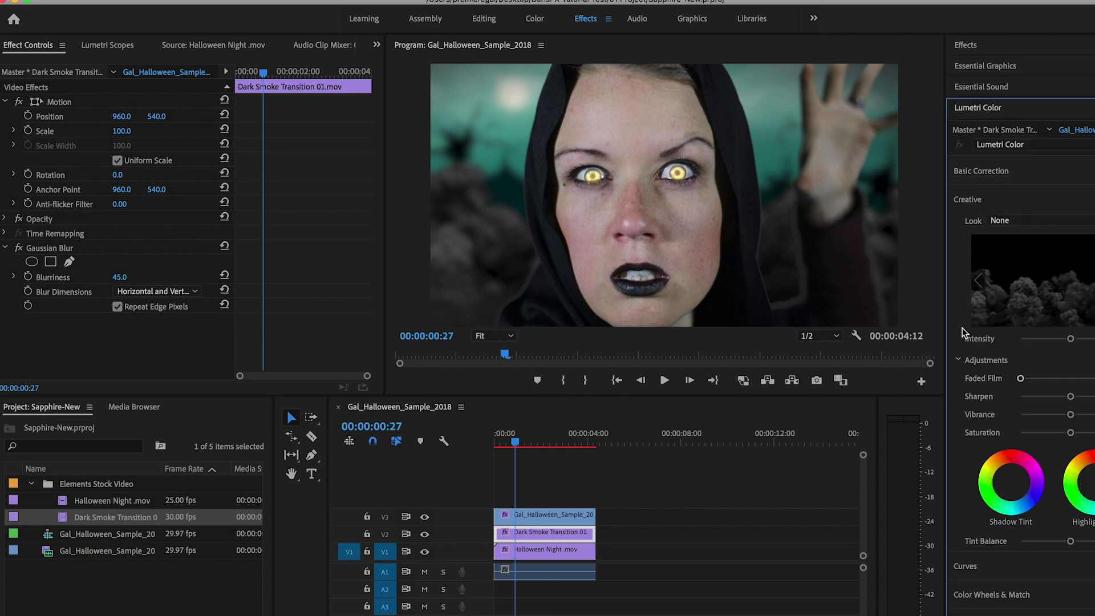
{"action": "left_click", "coordinate": [618, 487]}
{"action": "left_click", "coordinate": [575, 522]}
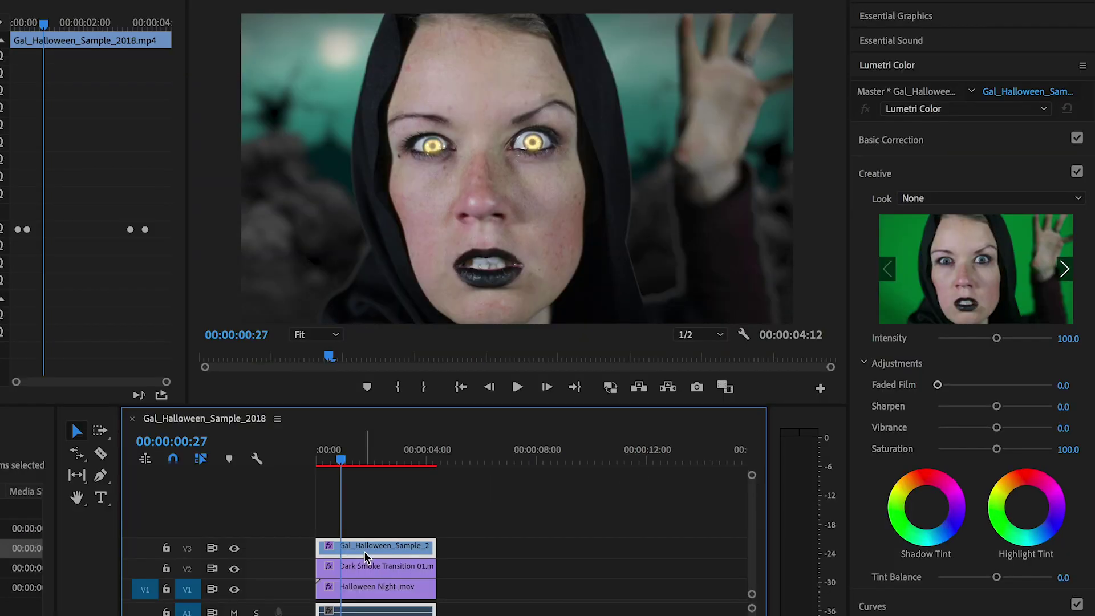
{"action": "left_click", "coordinate": [1049, 200]}
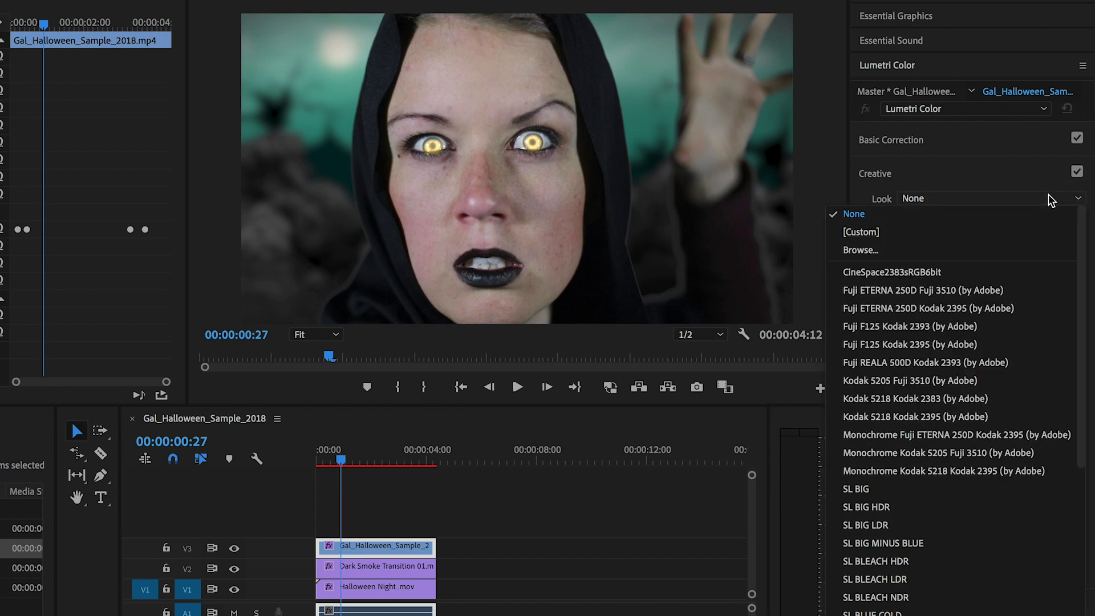
{"action": "scroll", "coordinate": [924, 383], "scroll_direction": "down", "scroll_amount": 3}
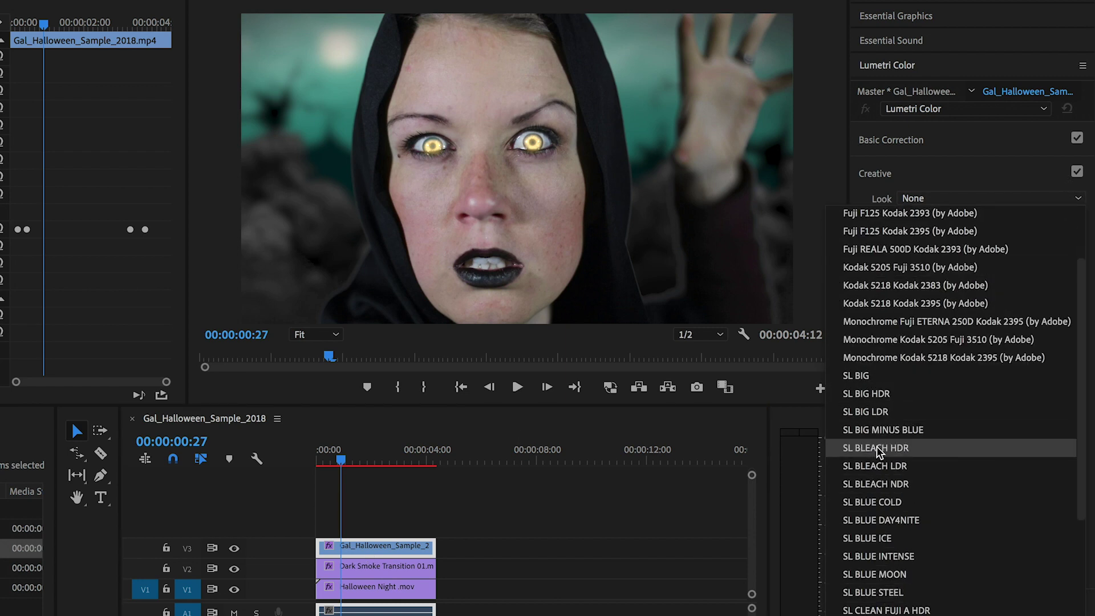
{"action": "left_click", "coordinate": [873, 543]}
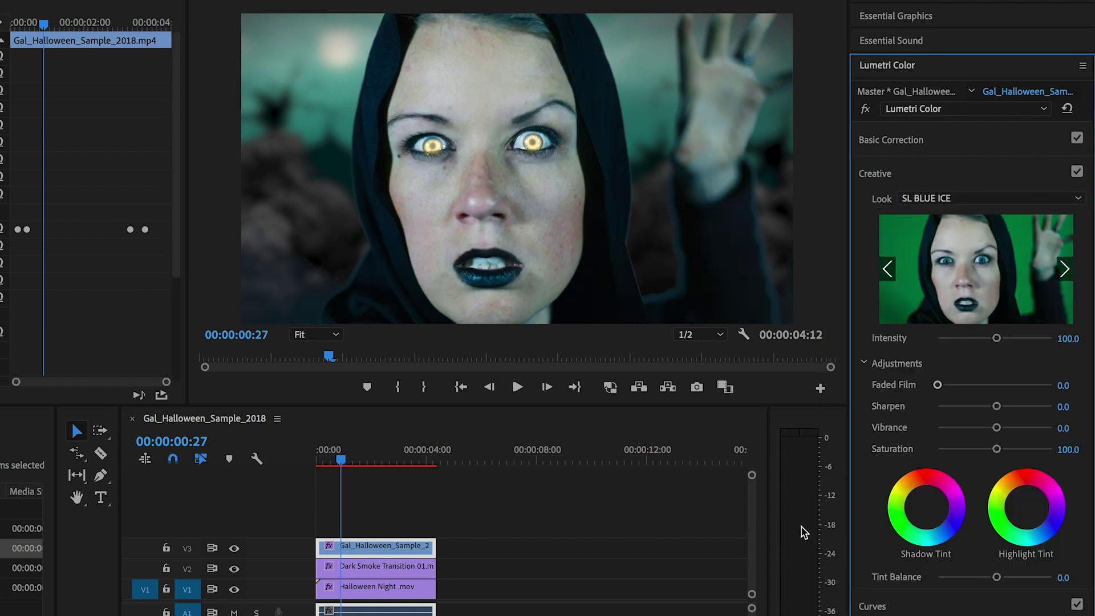
Step: Give the Dark Smoke Transition clip on V2 the SL BLUE ICE creative look in Lumetri Color
{"action": "left_click", "coordinate": [398, 568]}
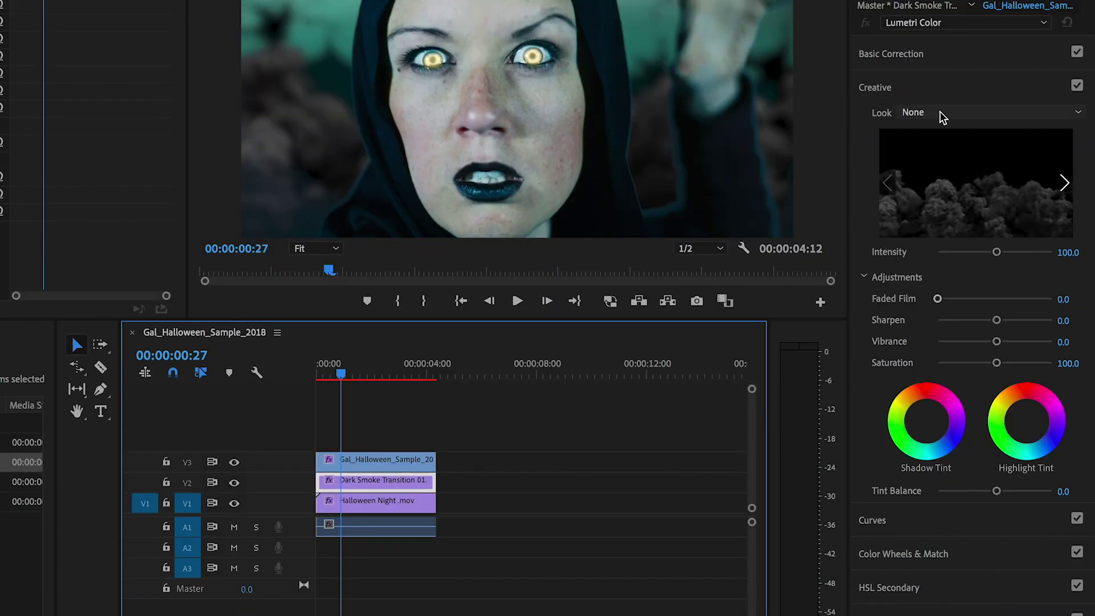
{"action": "left_click", "coordinate": [940, 117]}
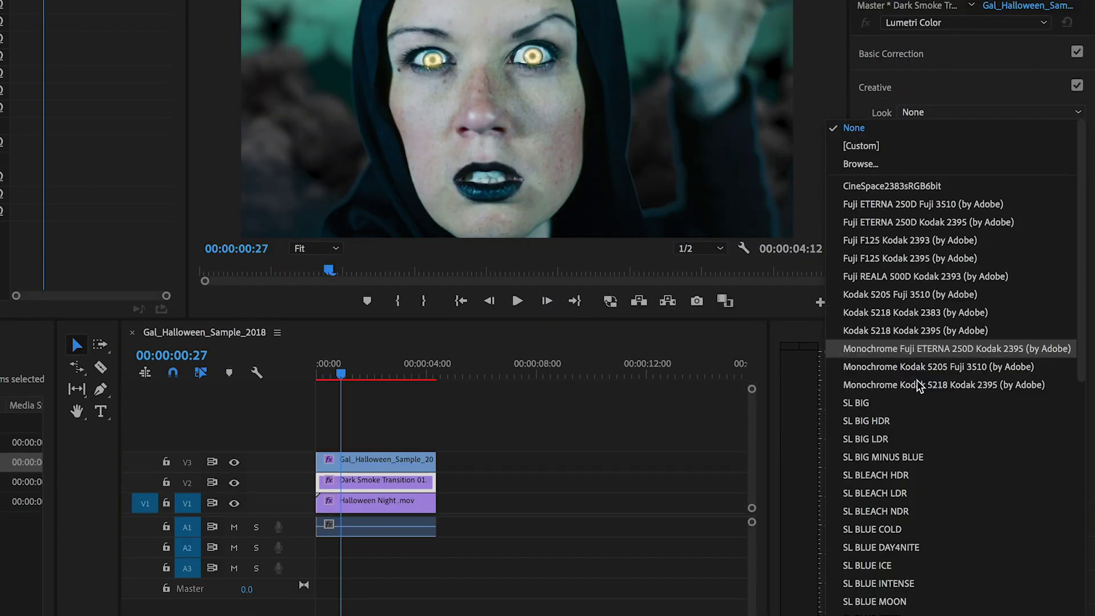
{"action": "left_click", "coordinate": [899, 563]}
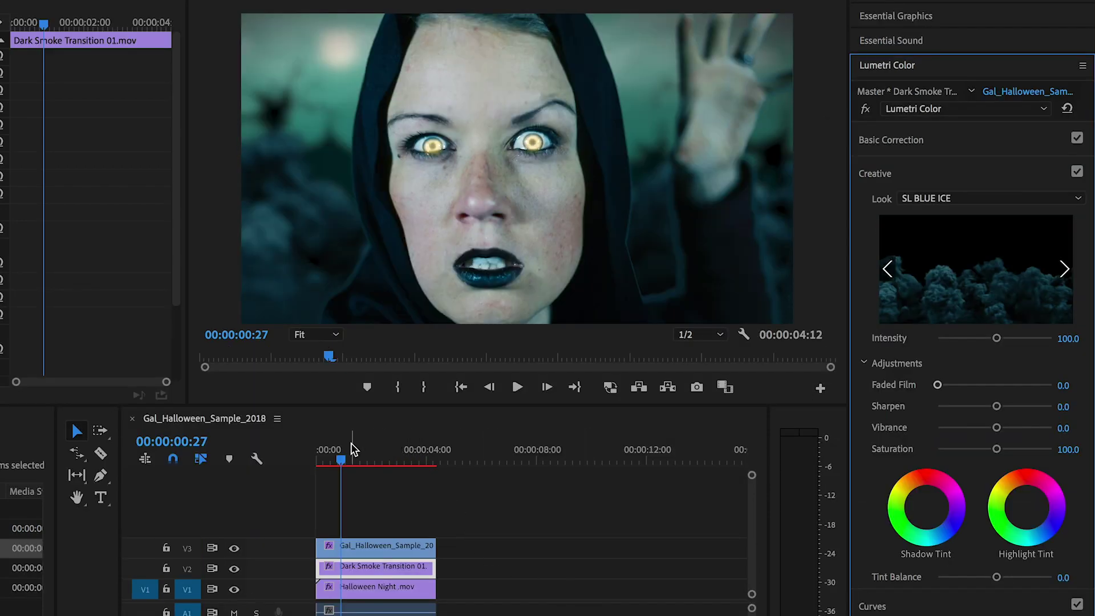
Step: Set the Combine mode of the V3 clip's third S_GlowEdges effect to Add, then collapse the effect
{"action": "left_click_drag", "start_coordinate": [353, 449], "coordinate": [363, 457]}
{"action": "left_click", "coordinate": [381, 544]}
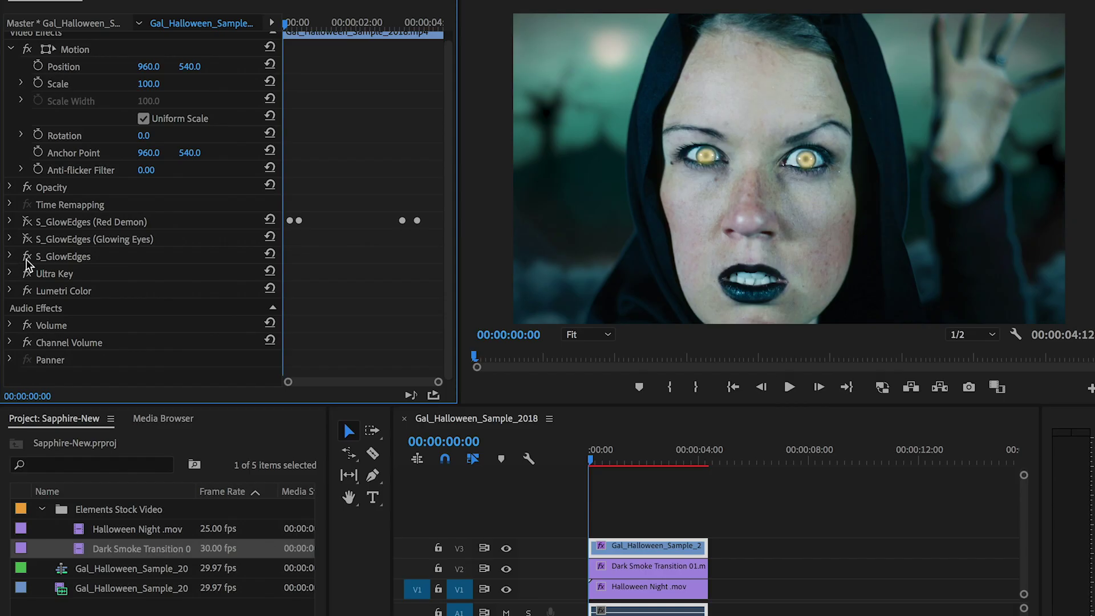
{"action": "left_click", "coordinate": [318, 454]}
{"action": "left_click", "coordinate": [8, 258]}
{"action": "left_click_drag", "start_coordinate": [447, 166], "coordinate": [447, 306]}
{"action": "left_click", "coordinate": [185, 232]}
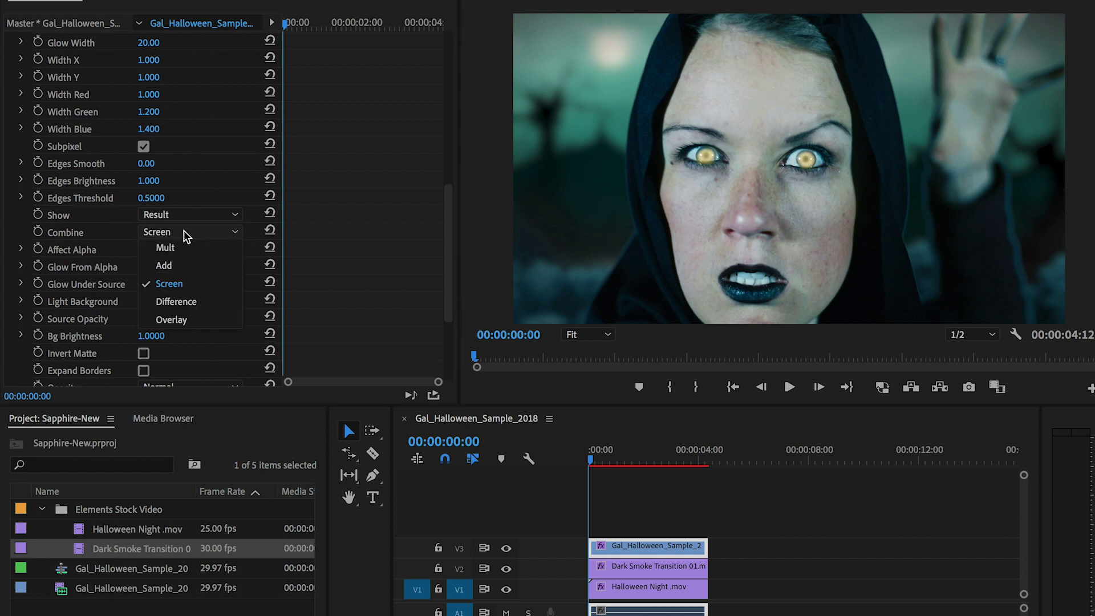
{"action": "left_click", "coordinate": [168, 266]}
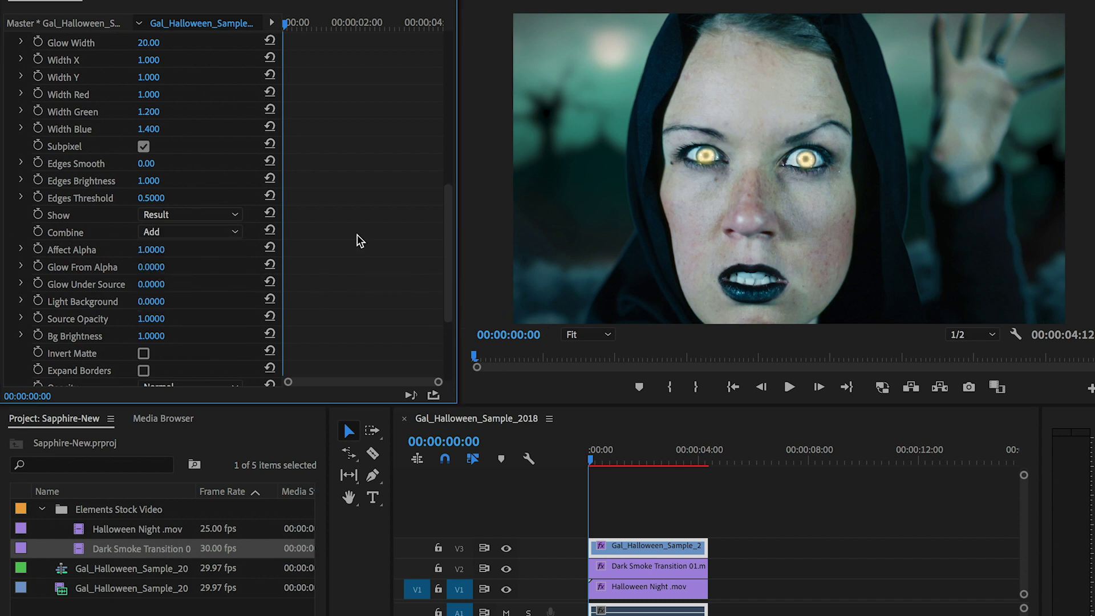
{"action": "scroll", "coordinate": [360, 242], "scroll_direction": "up", "scroll_amount": 5}
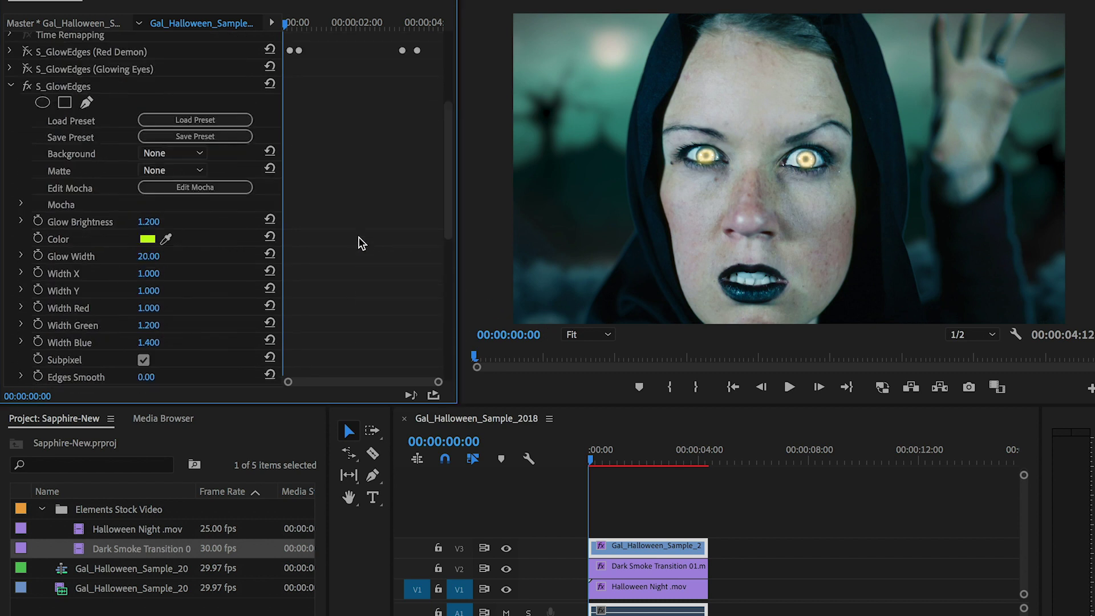
{"action": "left_click", "coordinate": [9, 86]}
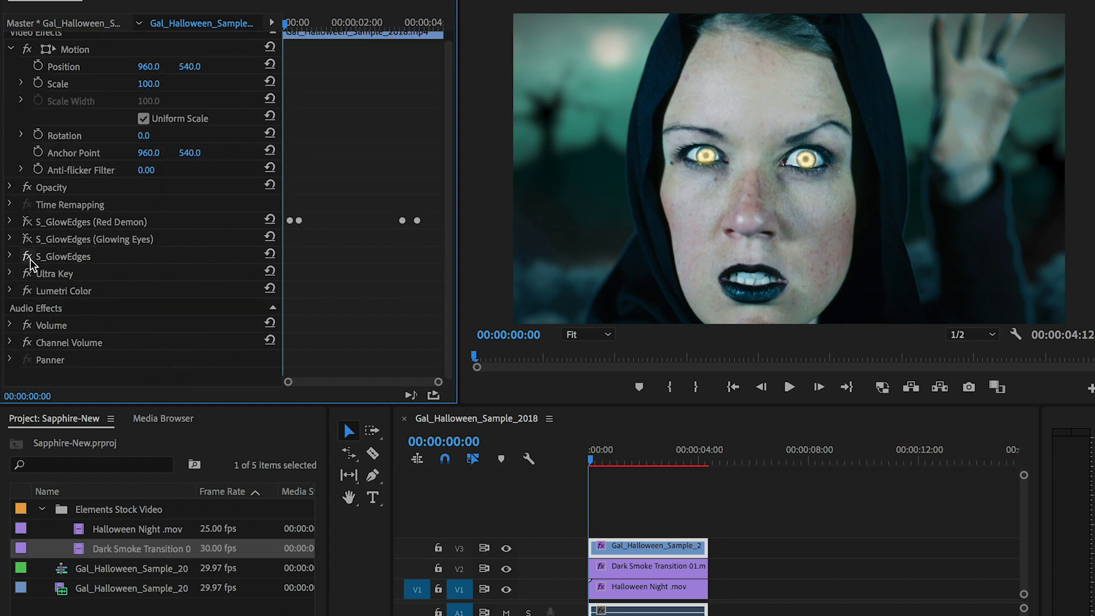
Step: Rename the third S_GlowEdges effect as Elf eyes
{"action": "right_click", "coordinate": [72, 258]}
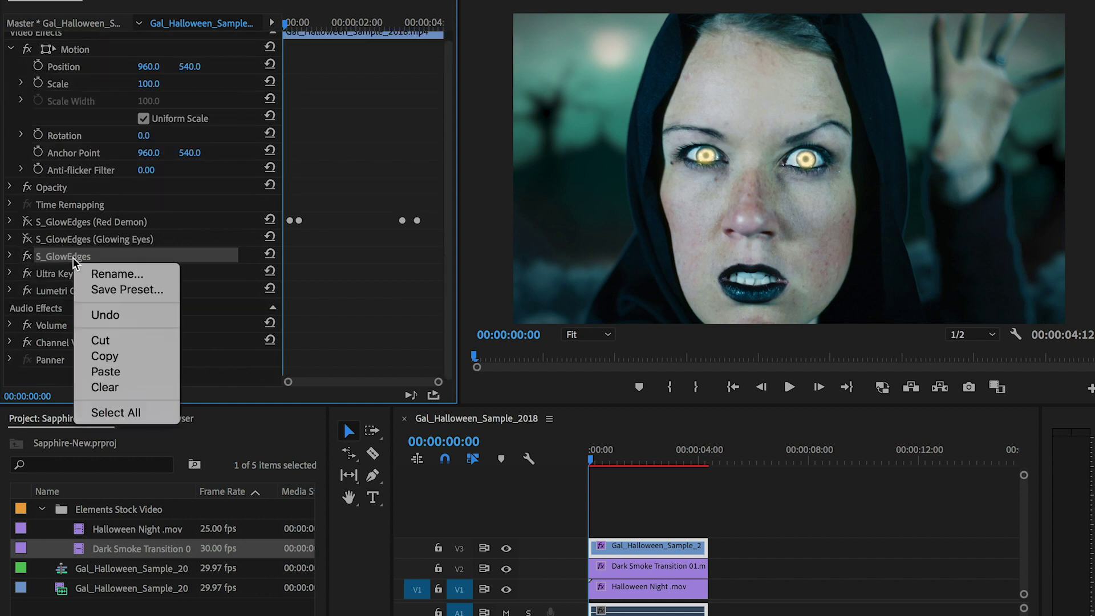
{"action": "left_click", "coordinate": [121, 270]}
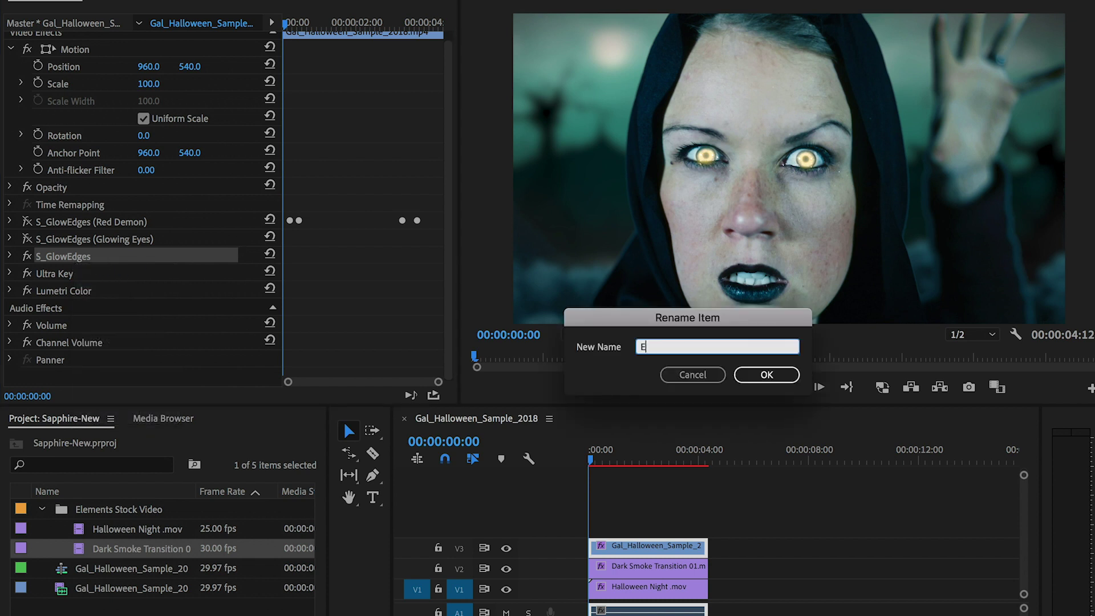
{"action": "left_click", "coordinate": [766, 374]}
Step: Switch the active eye glow from S_GlowEdges (Elf eyes) to S_GlowEdges (Glowing Eyes) and render the sequence preview
{"action": "left_click", "coordinate": [27, 257]}
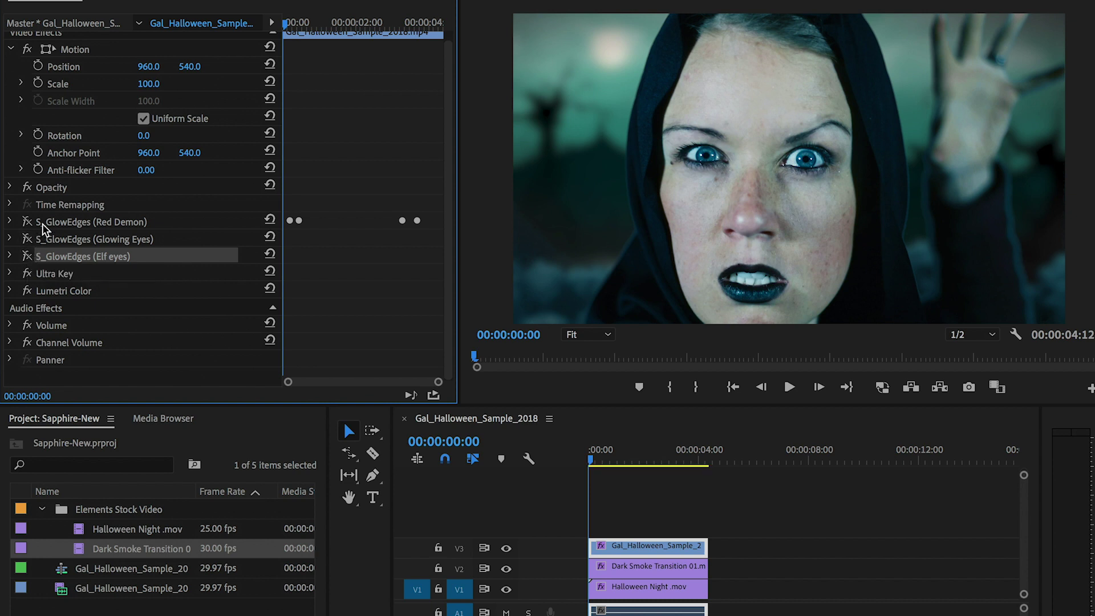
{"action": "left_click", "coordinate": [26, 239]}
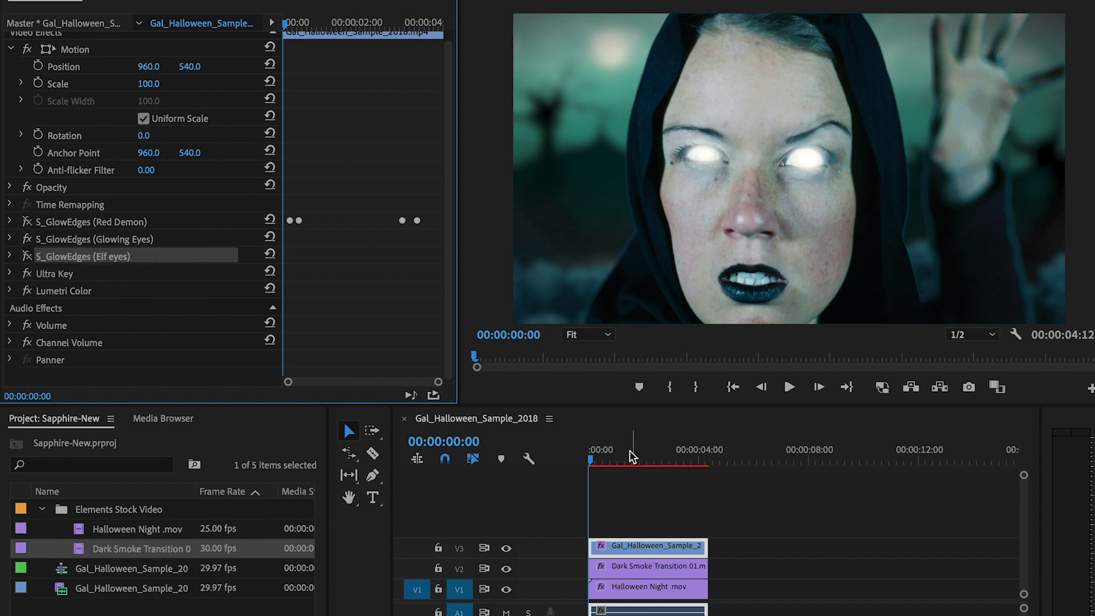
{"action": "key", "text": "Return"}
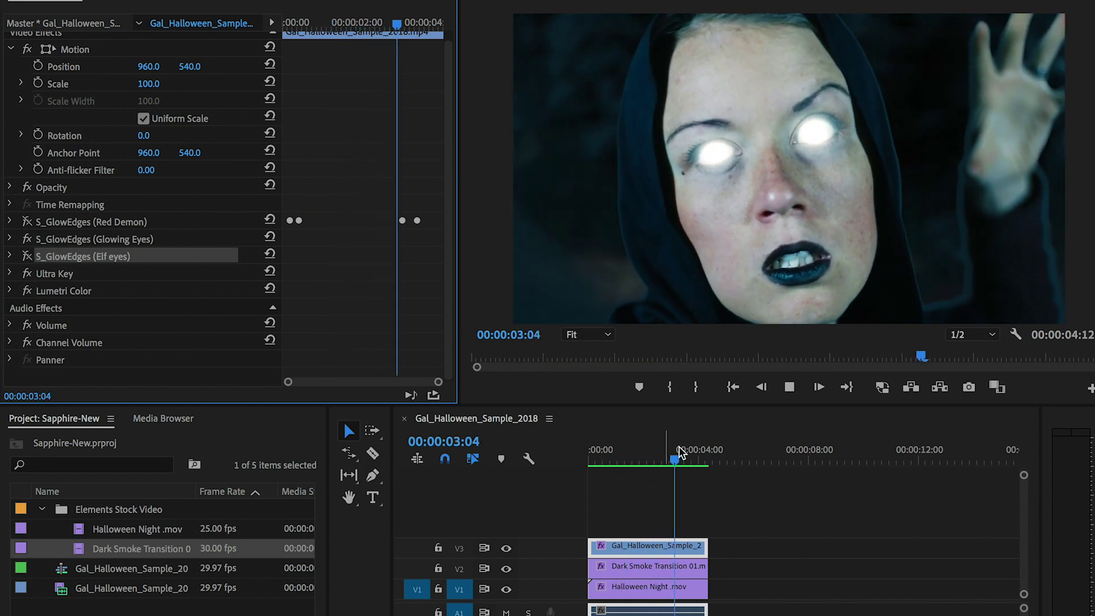
Step: Play back the rendered sequence repeatedly from its start to review the glowing eyes against the blurred background
{"action": "left_click", "coordinate": [660, 462]}
{"action": "left_click_drag", "start_coordinate": [660, 462], "coordinate": [591, 462]}
{"action": "key", "text": "space"}
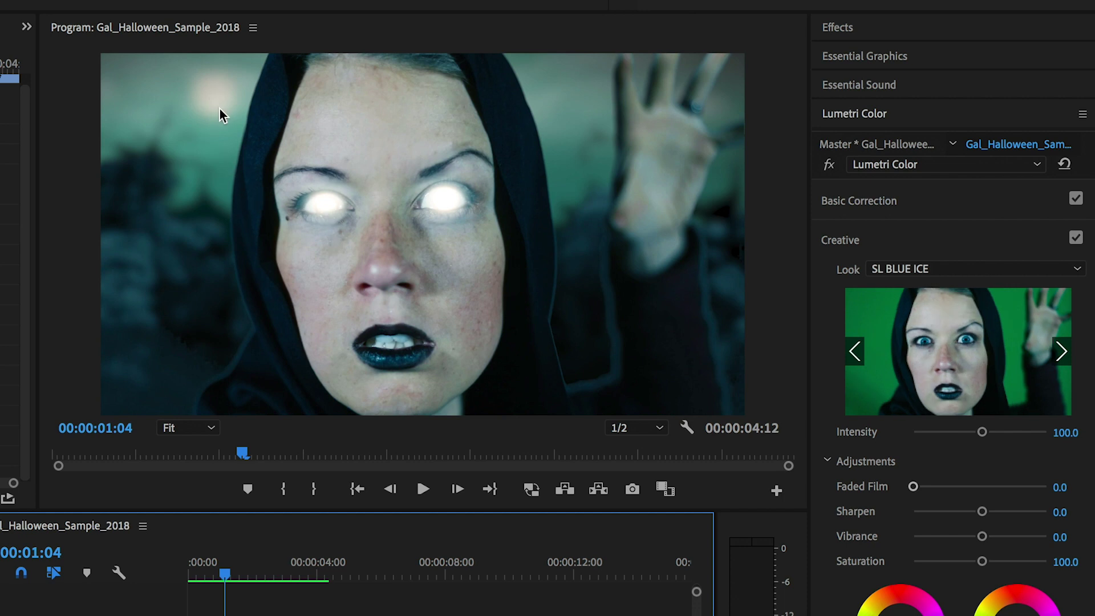
{"action": "key", "text": "space"}
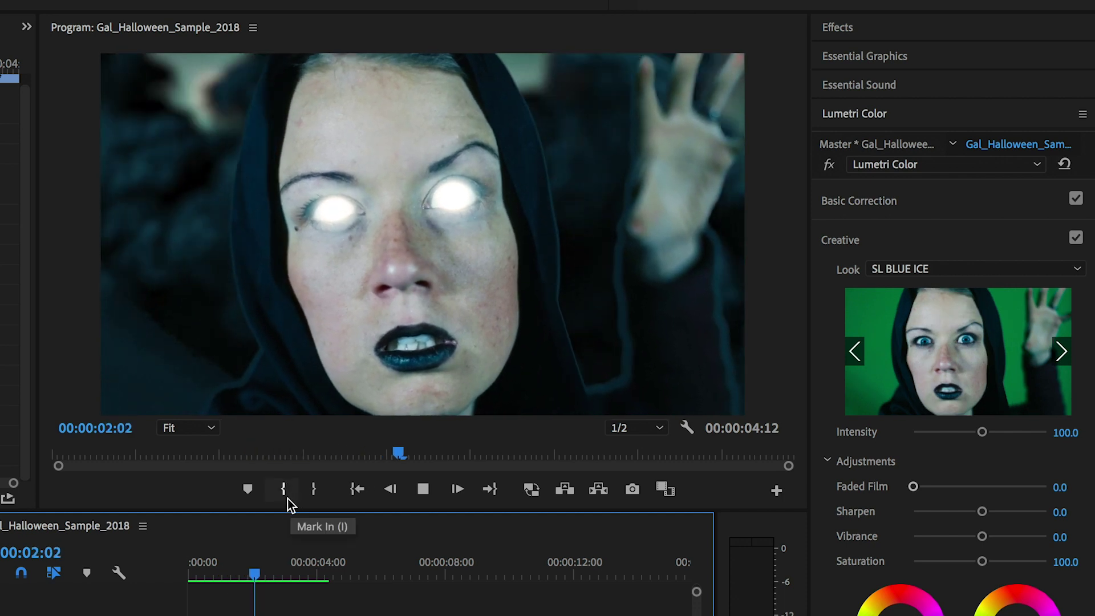
{"action": "key", "text": "space"}
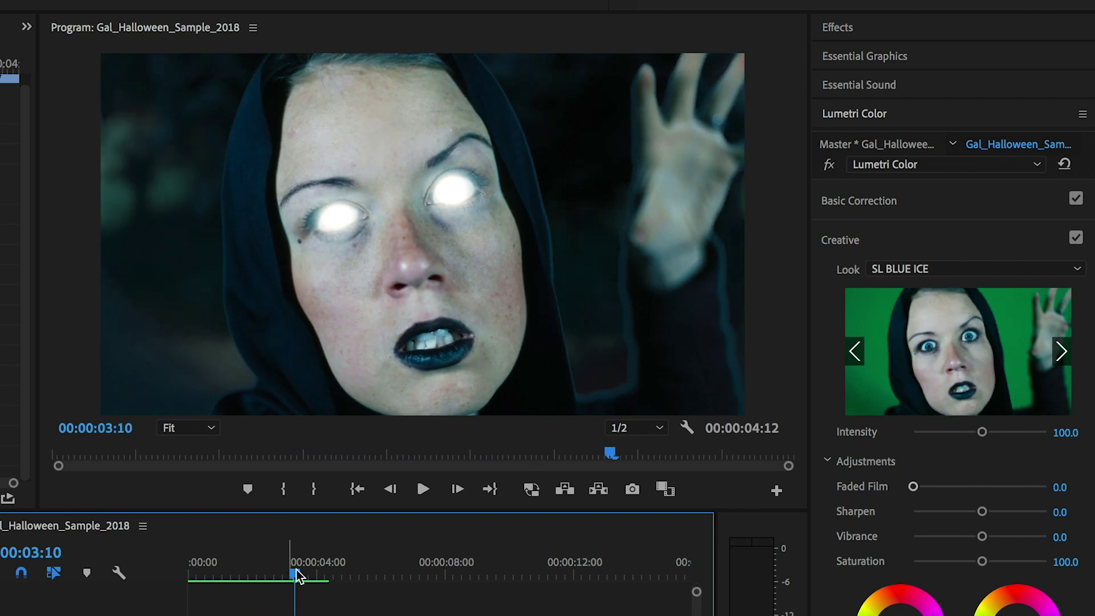
{"action": "left_click_drag", "start_coordinate": [291, 575], "coordinate": [152, 570]}
{"action": "key", "text": "space"}
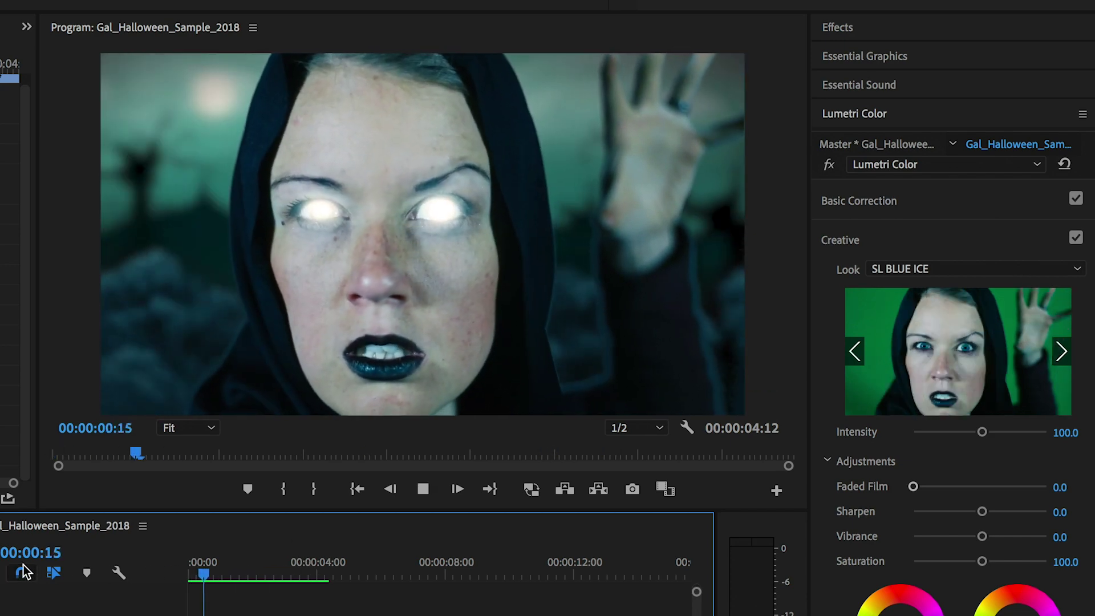